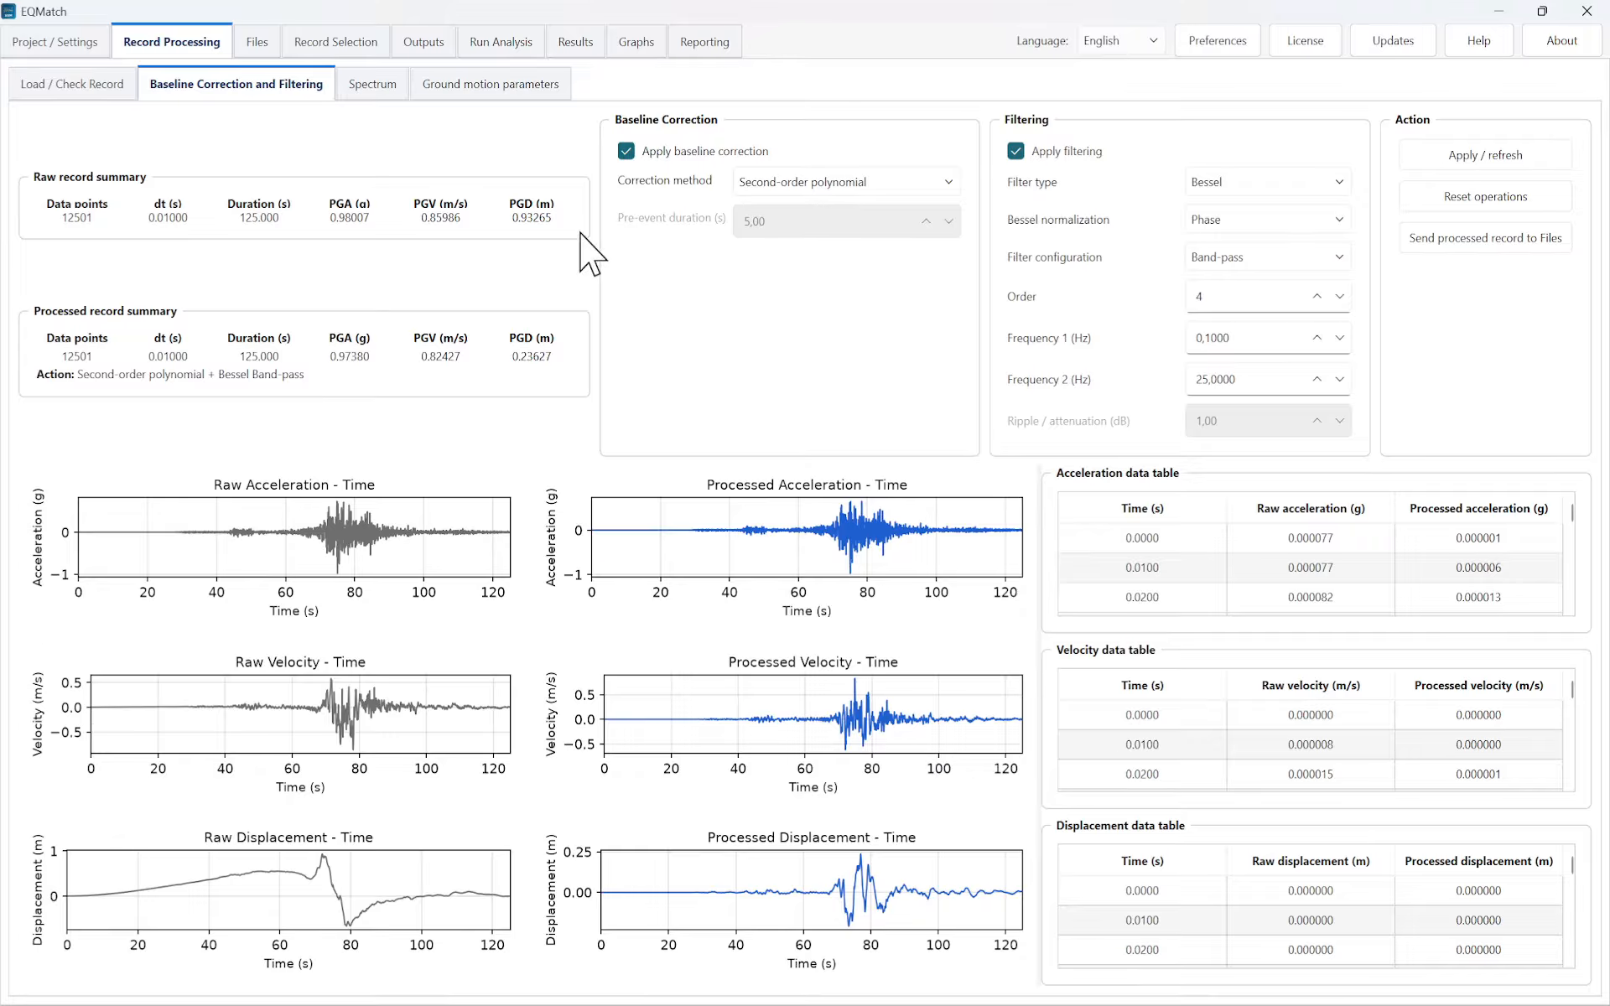
# Review the processed record's pseudo acceleration spectrum, ground motion parameters, and uniform, significant and bracketed duration plots
pyautogui.click(372, 86)
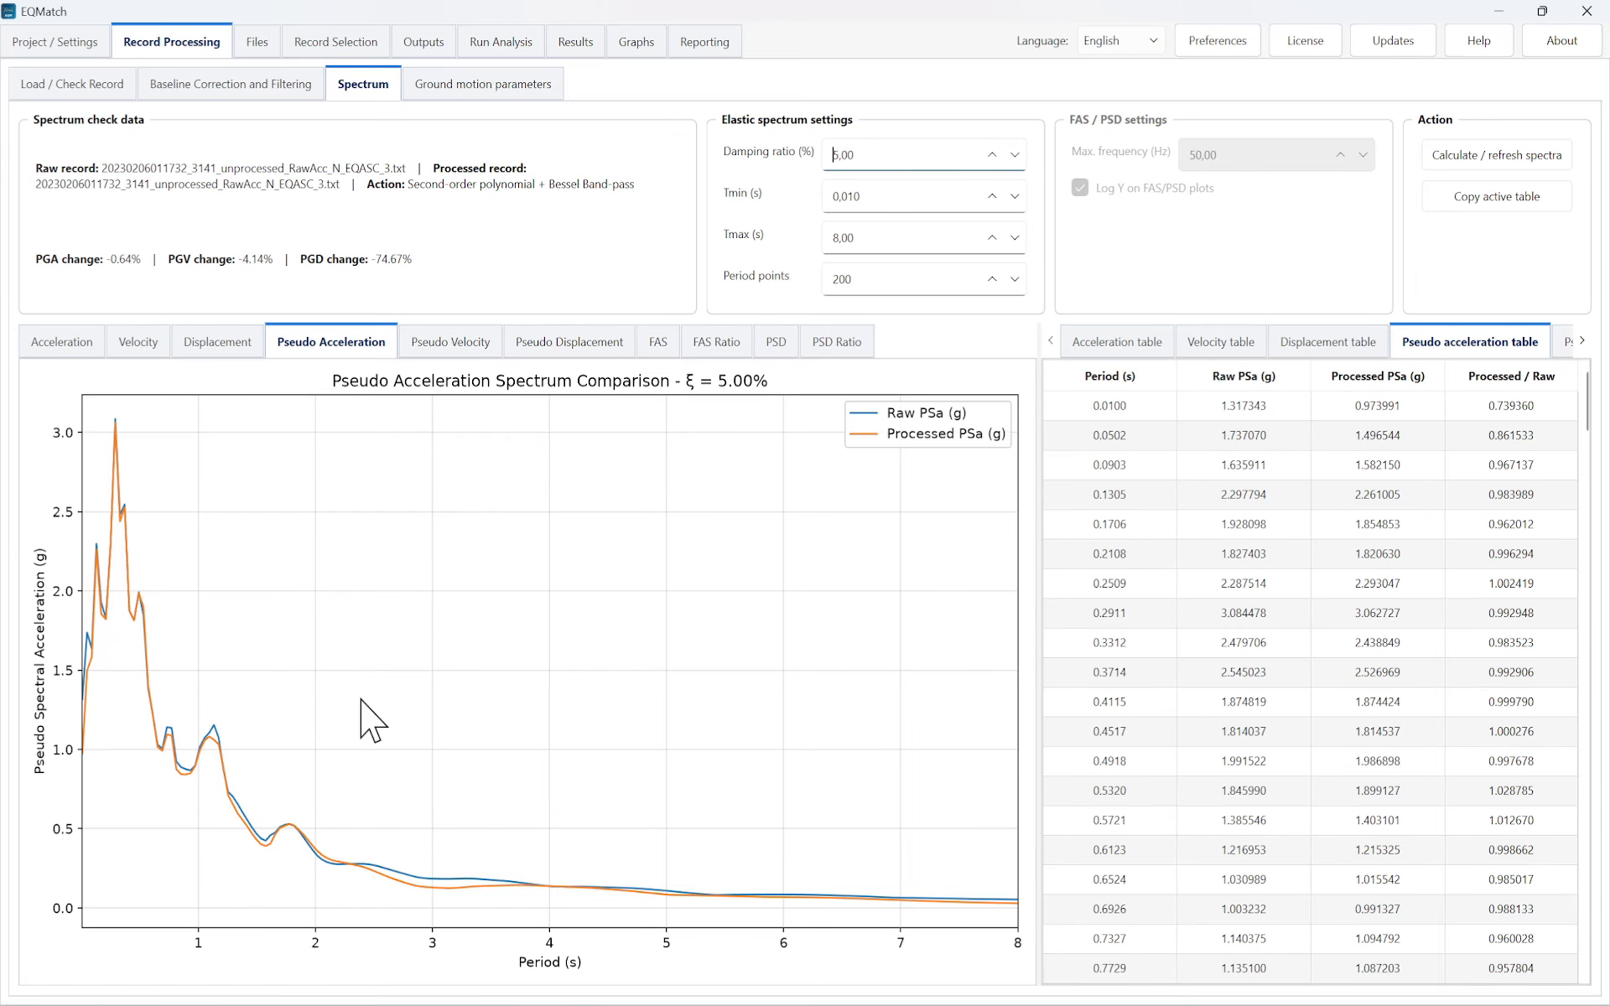
pyautogui.click(492, 91)
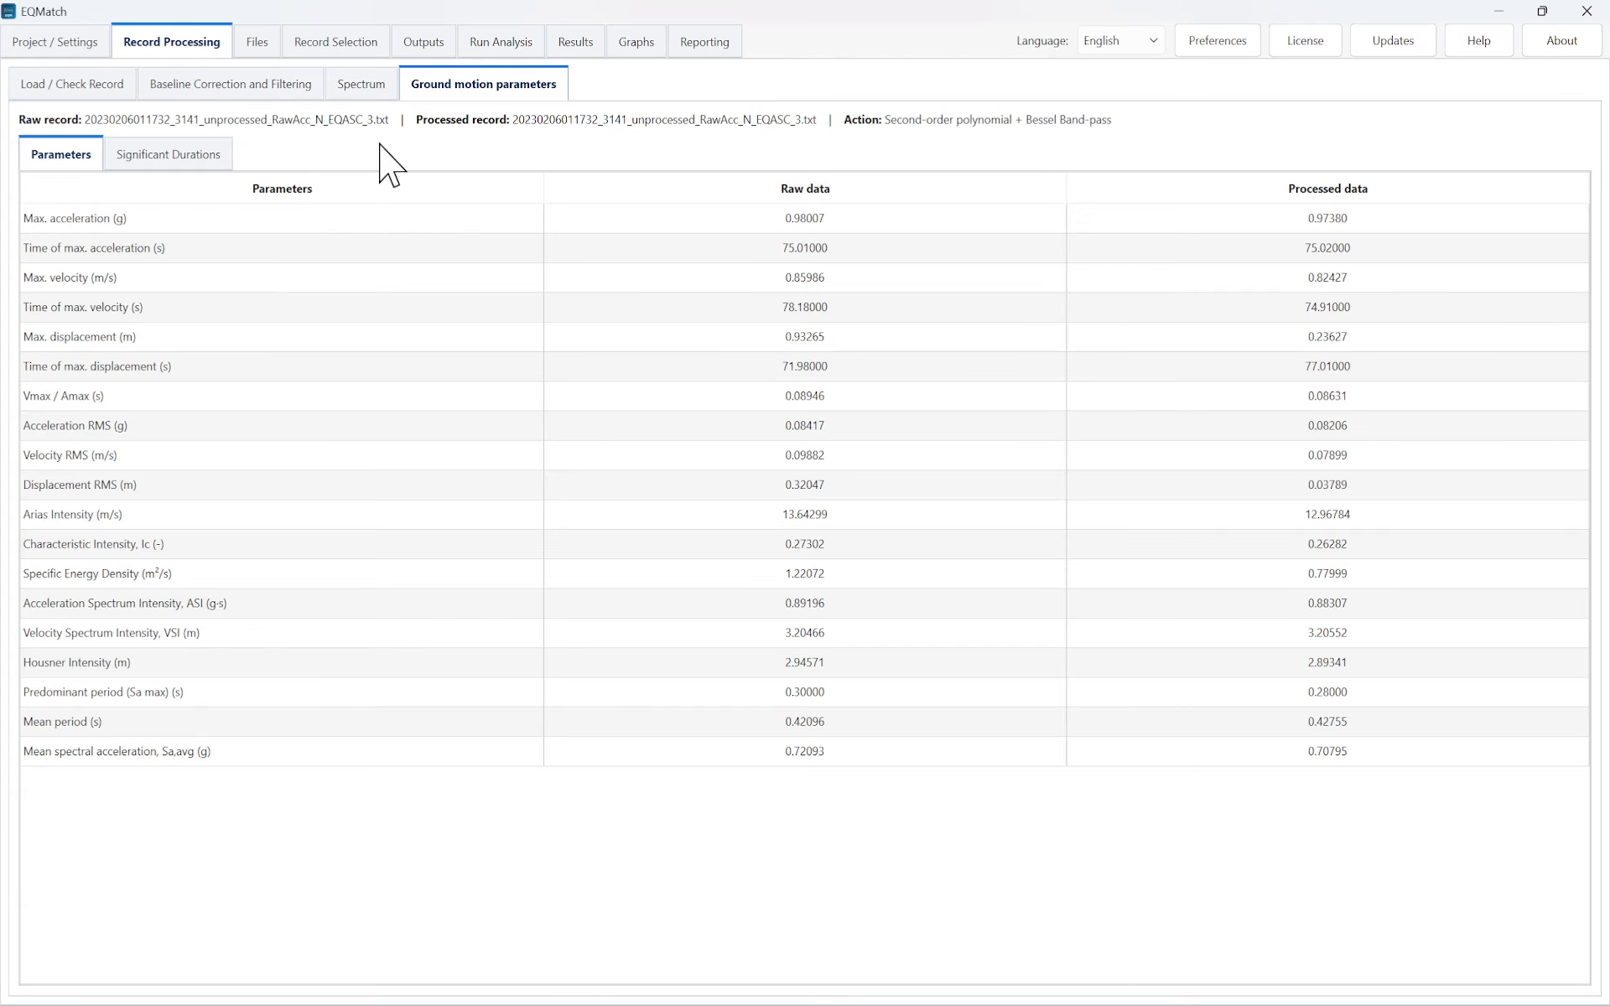
pyautogui.click(173, 160)
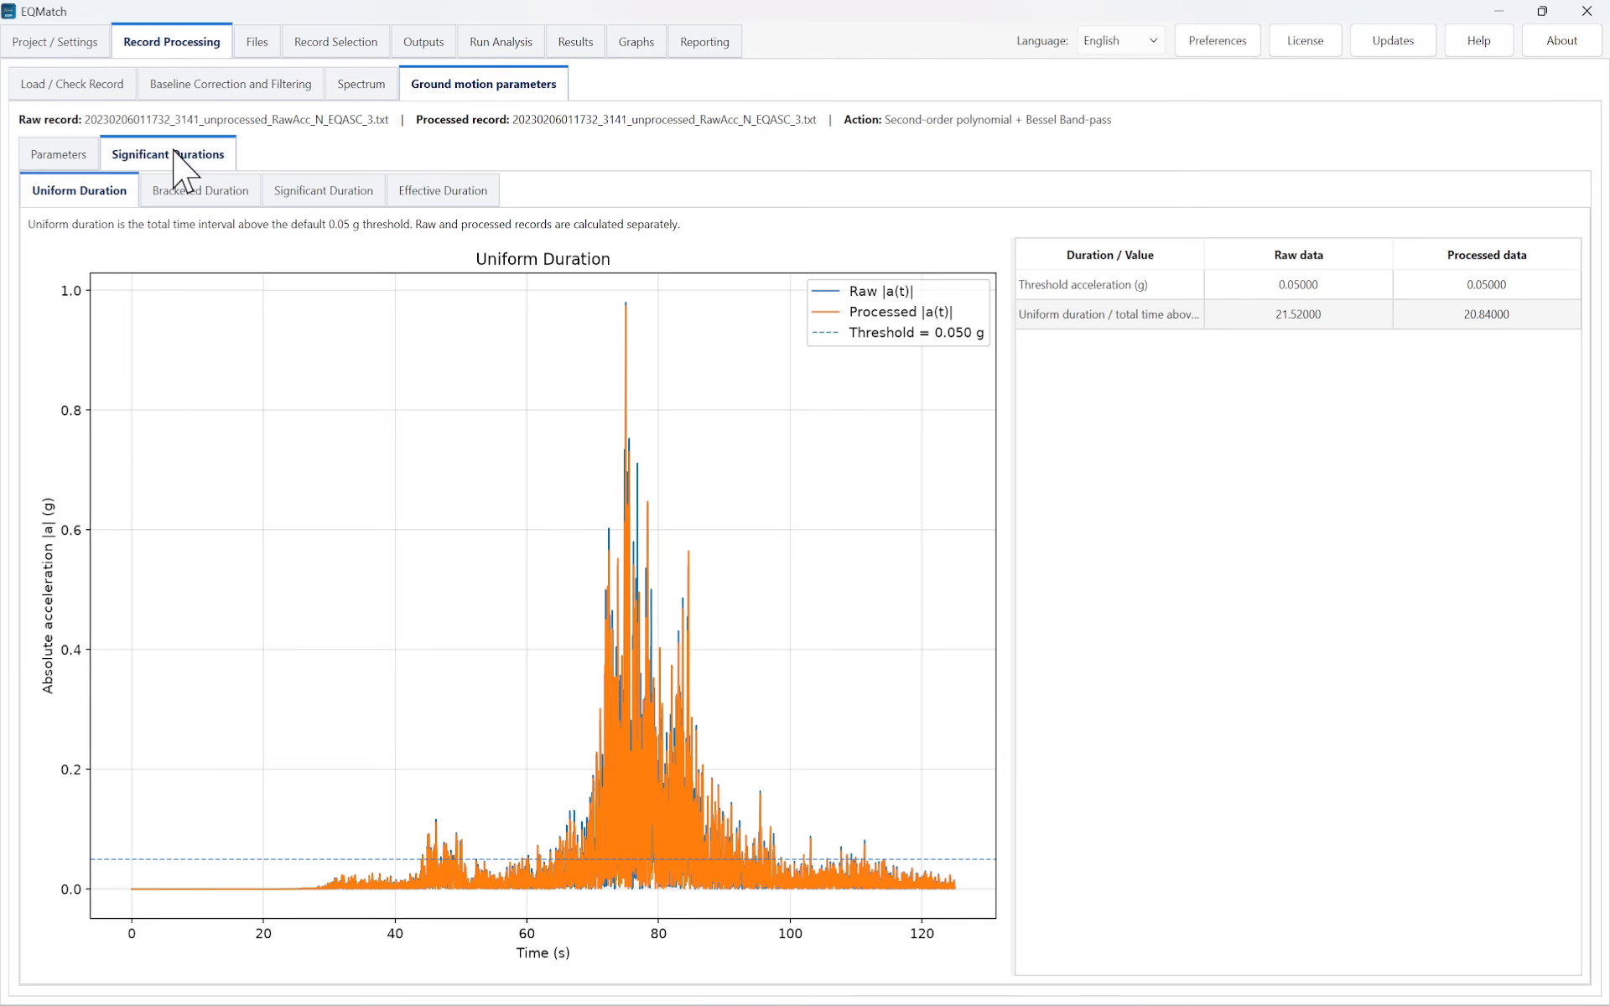
pyautogui.click(715, 43)
pyautogui.click(178, 42)
pyautogui.click(339, 200)
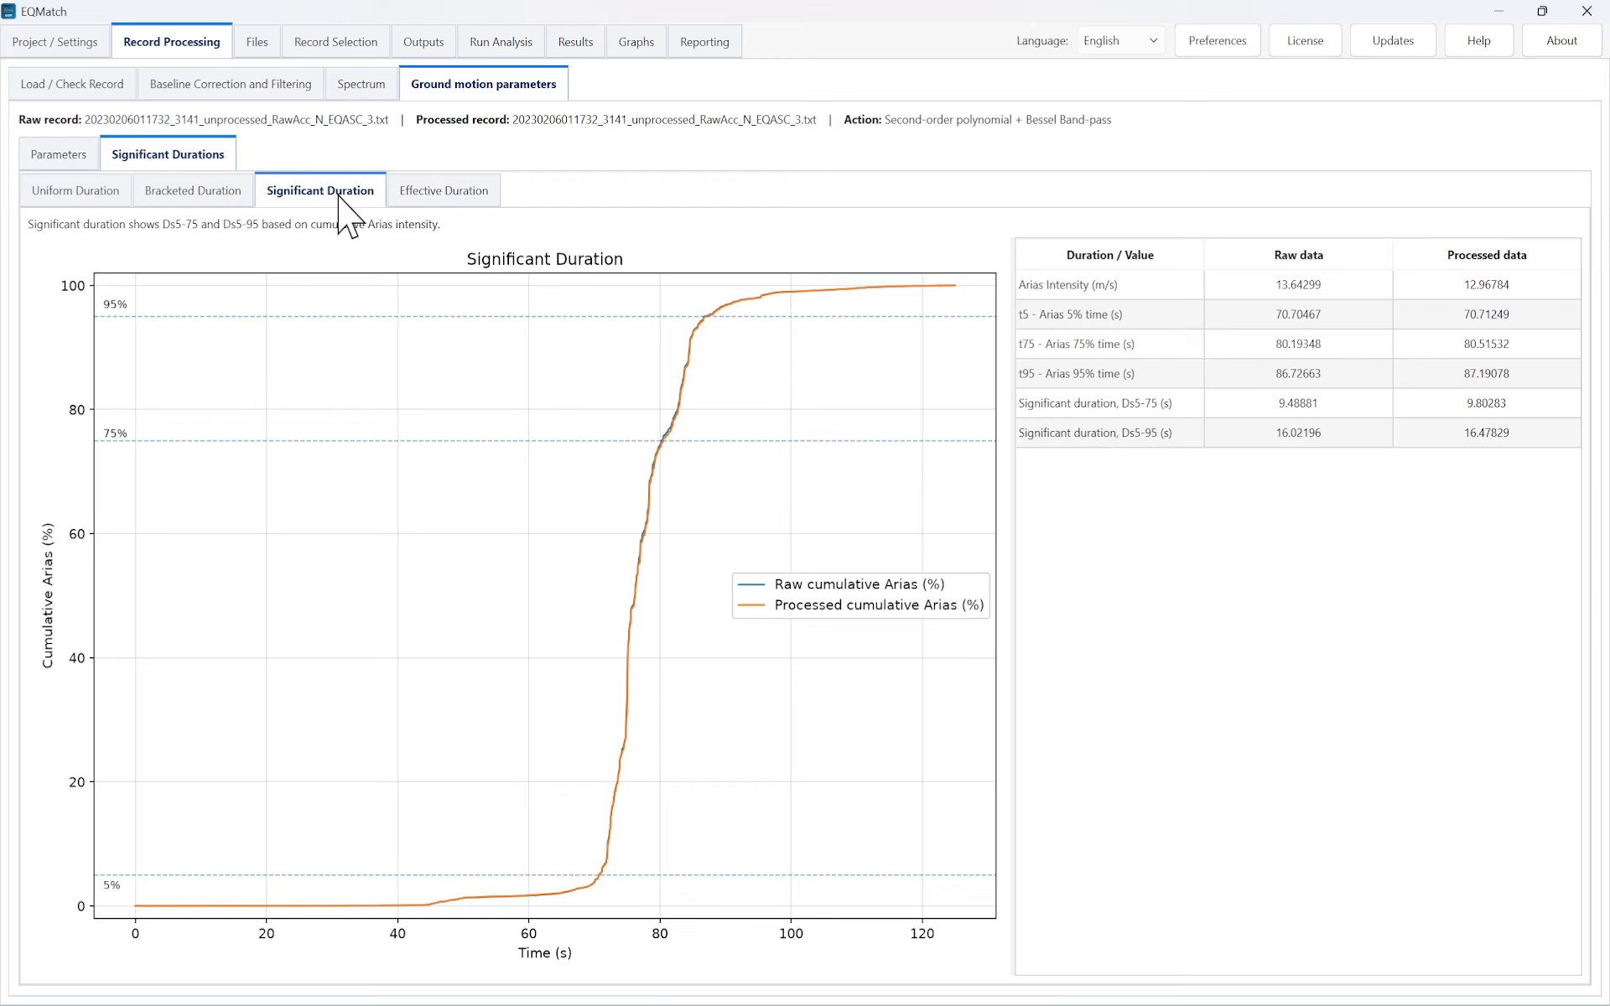
pyautogui.click(208, 193)
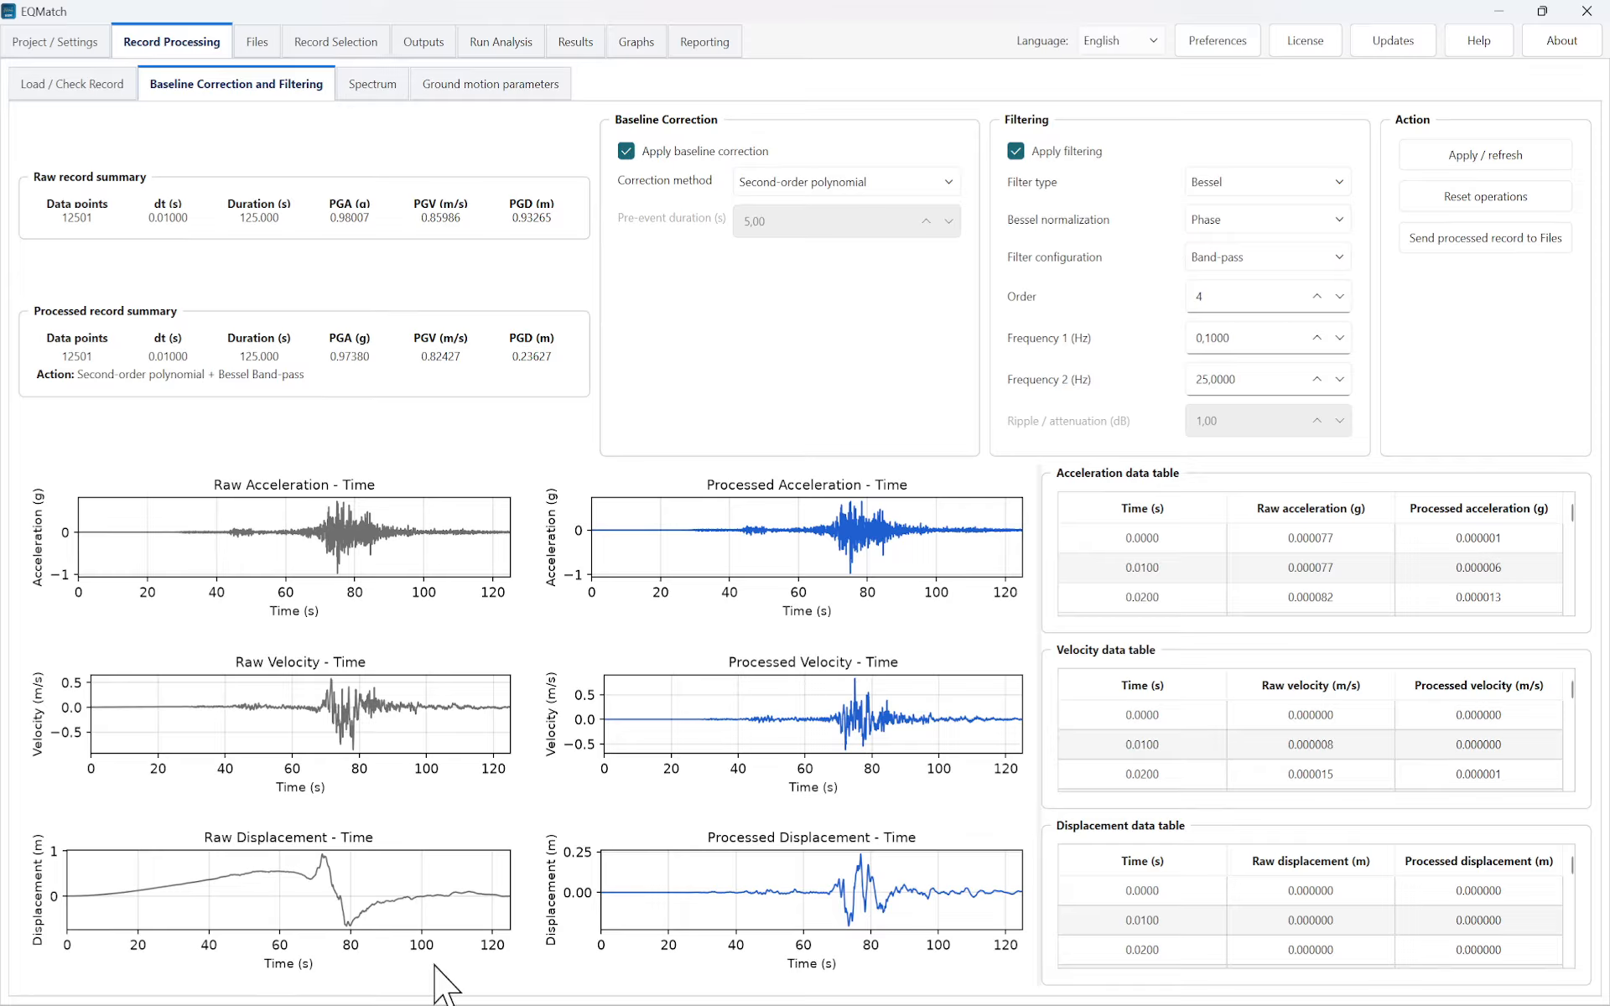
# Look through the available baseline correction methods and filter types without changing the current selection
pyautogui.click(904, 185)
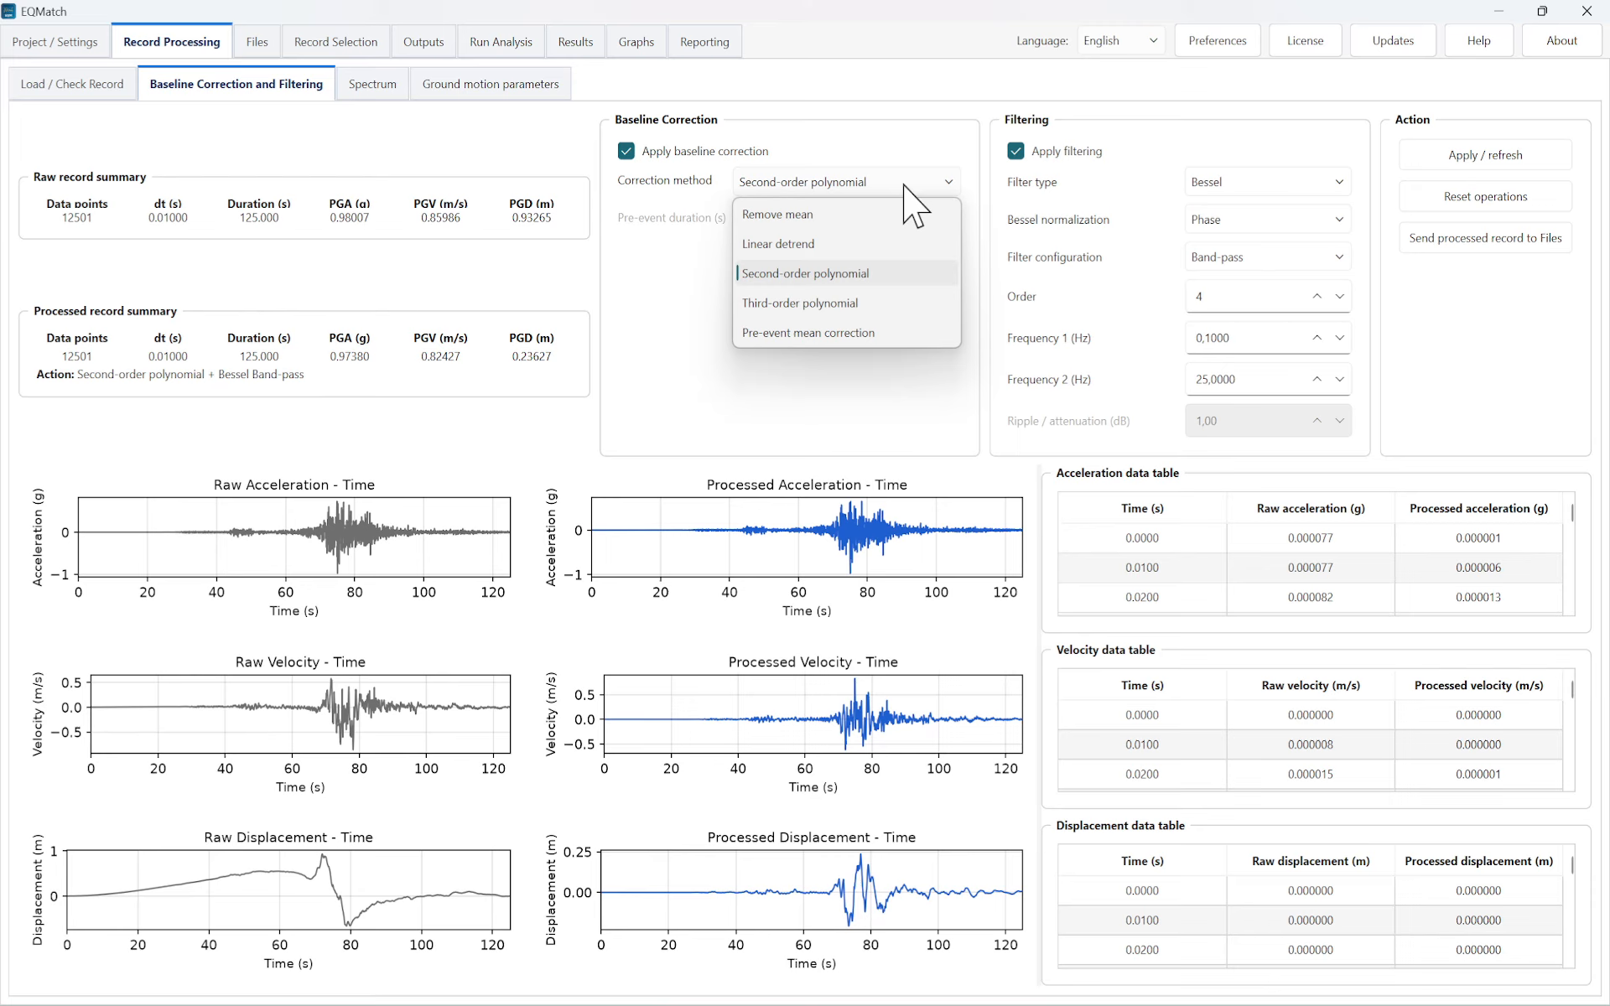
pyautogui.click(1013, 205)
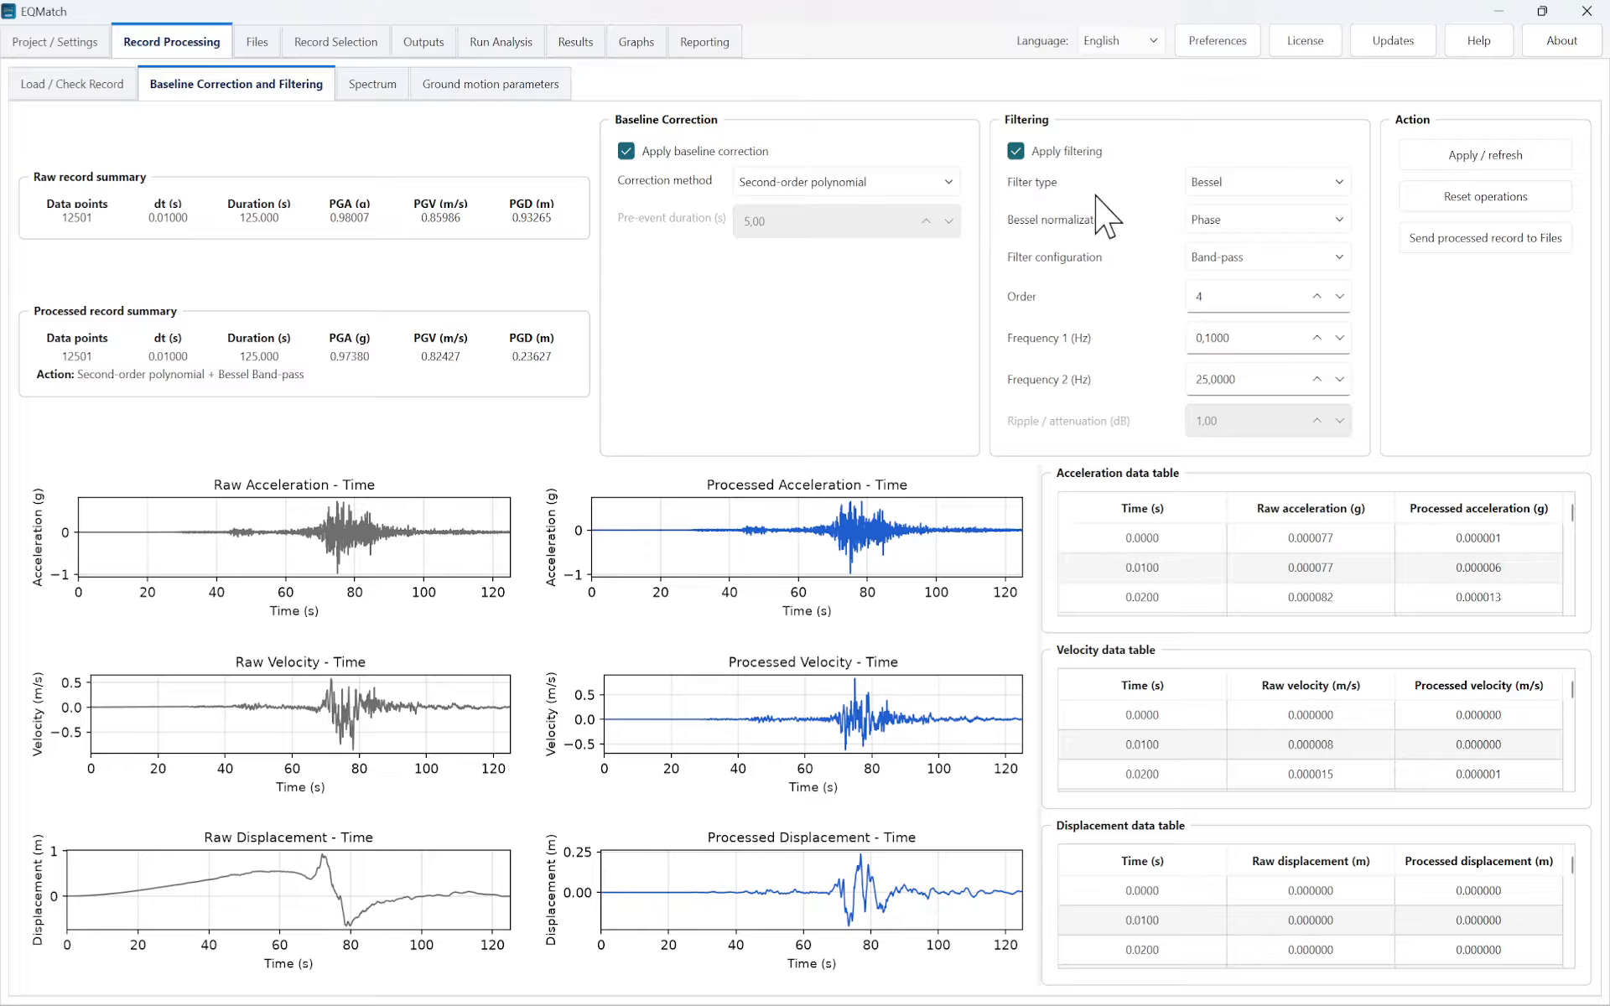
pyautogui.click(1267, 180)
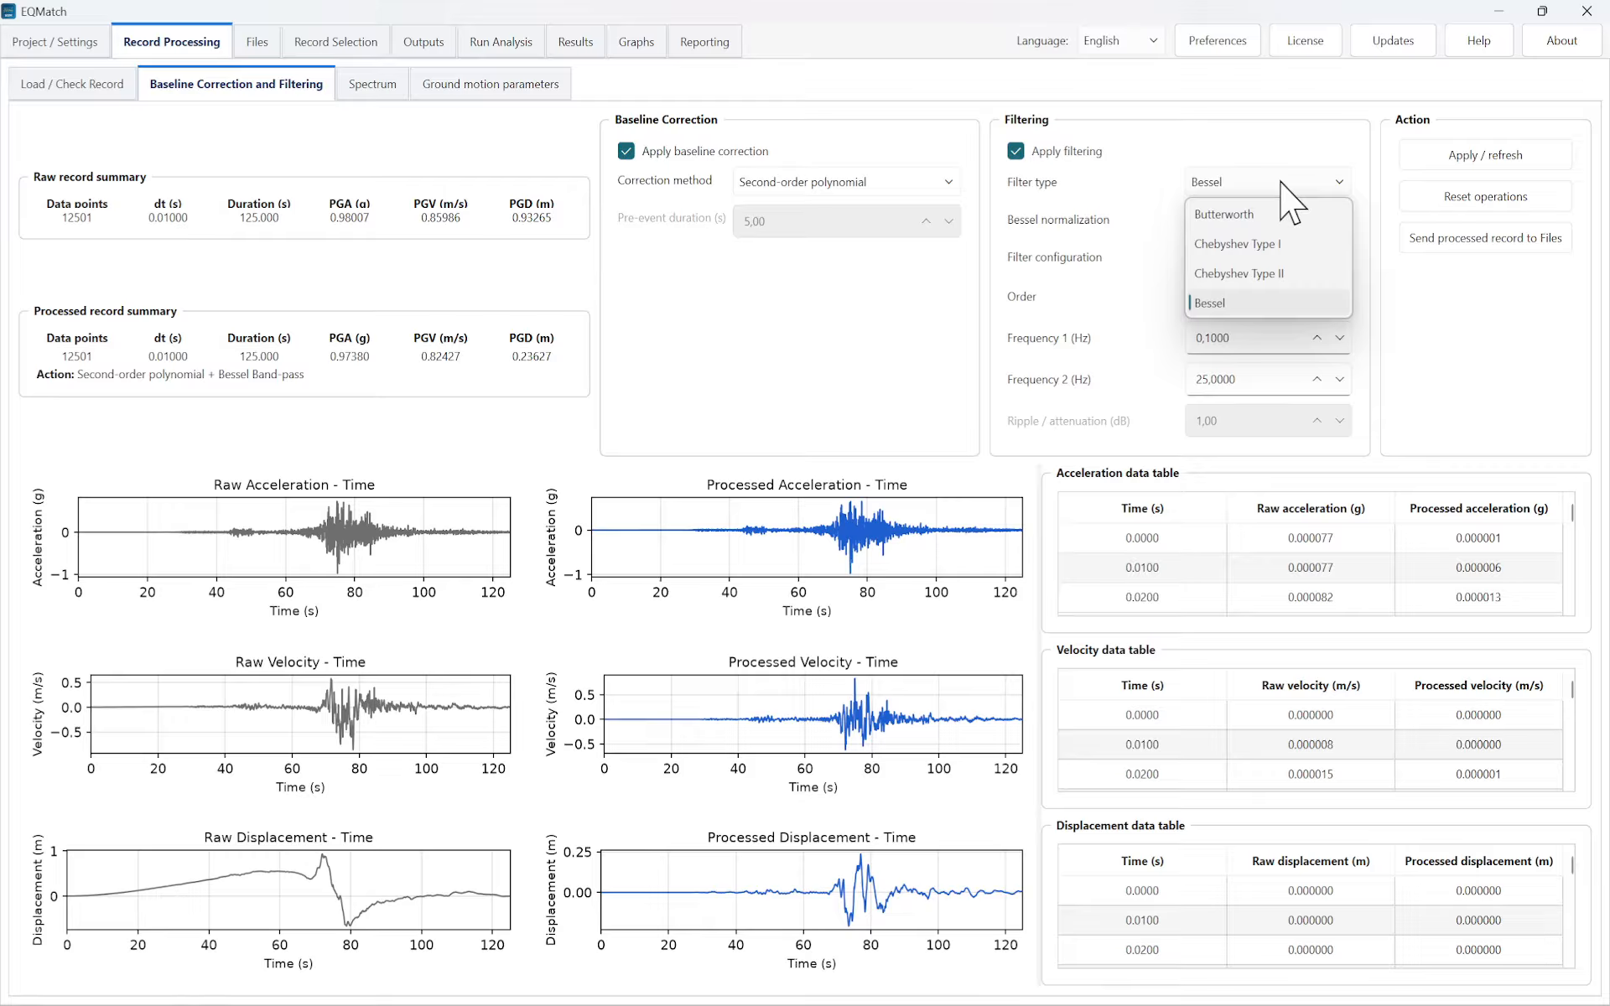
pyautogui.click(1124, 342)
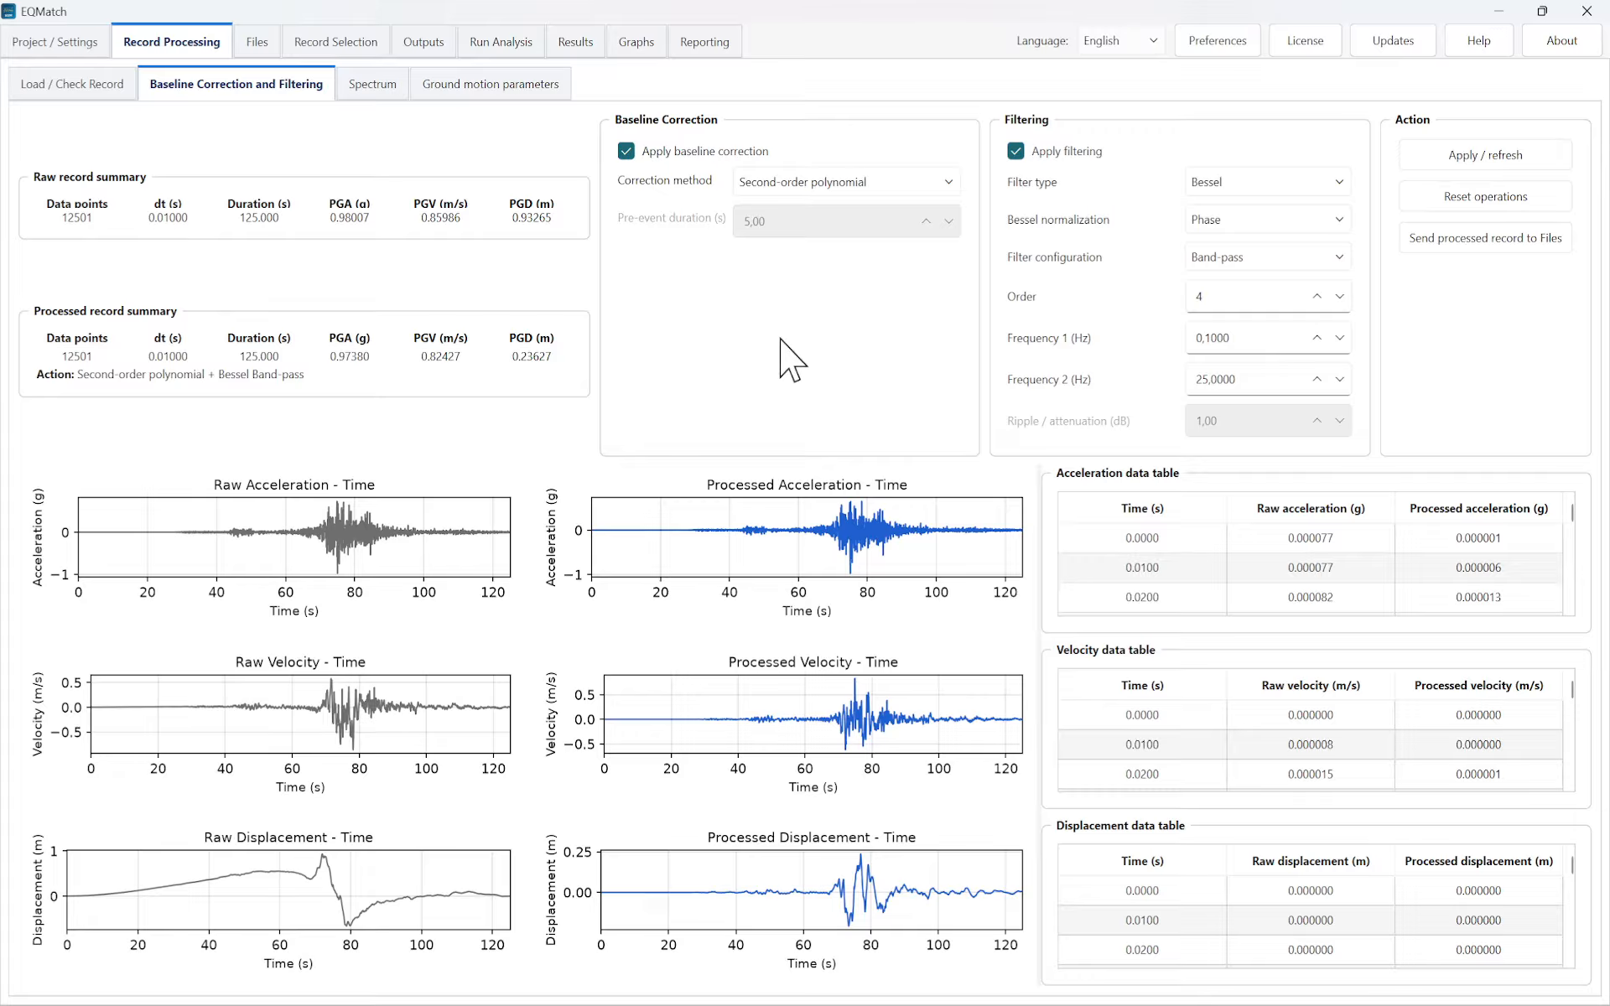
pyautogui.click(876, 182)
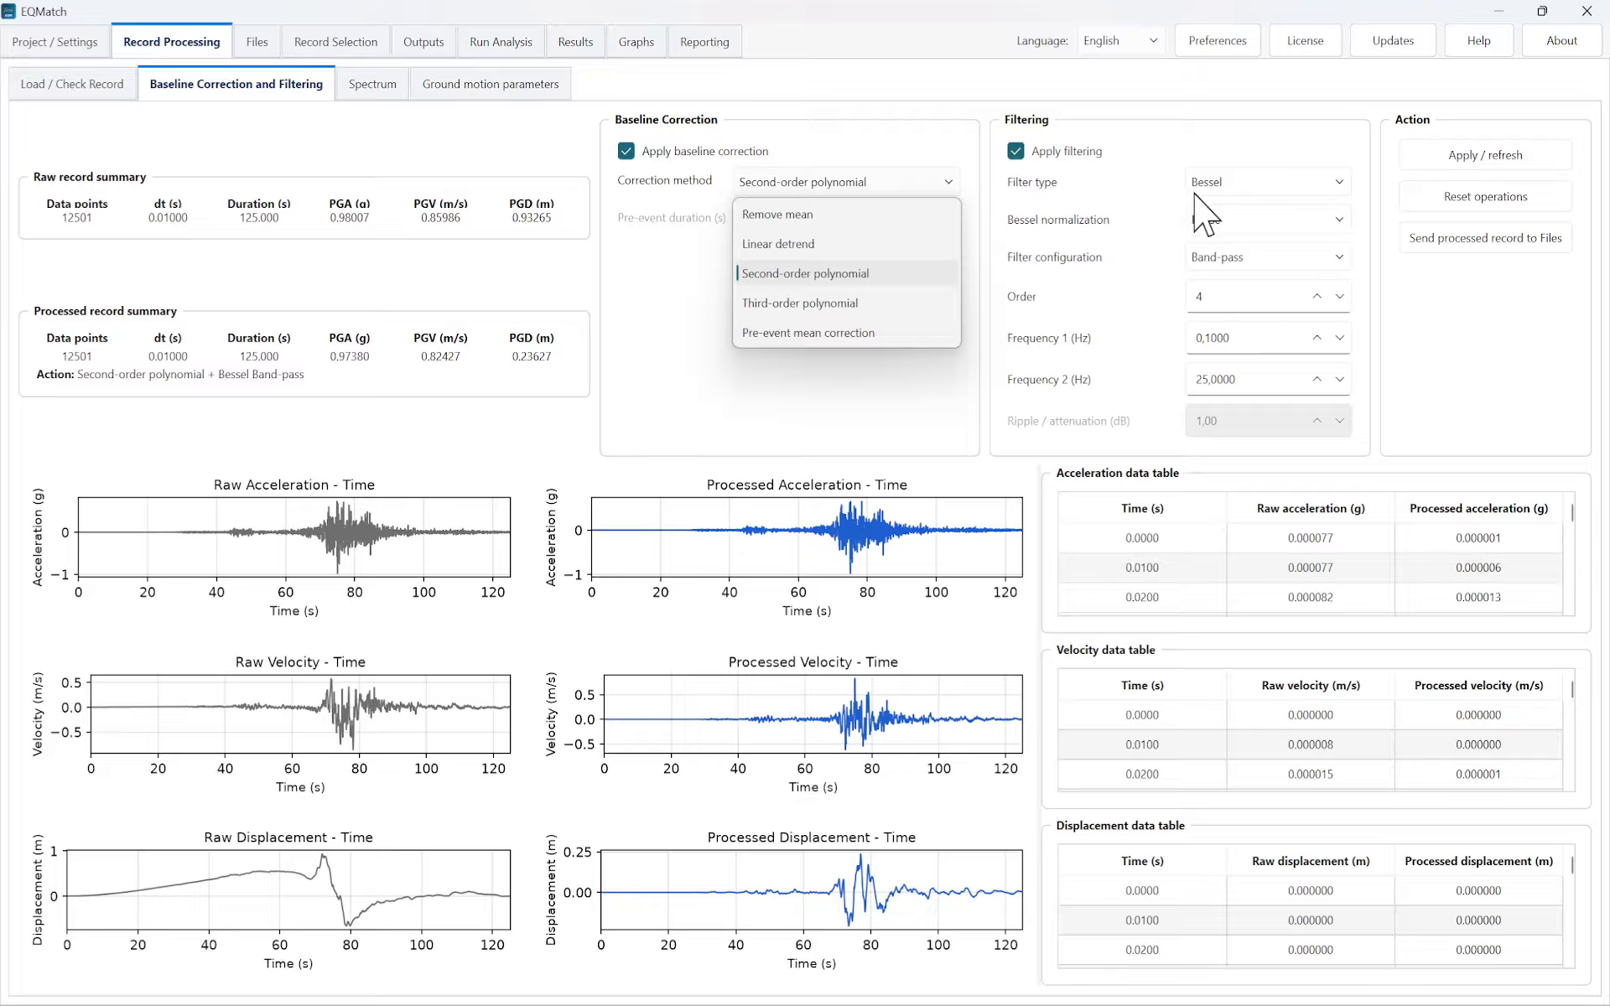
pyautogui.click(1252, 204)
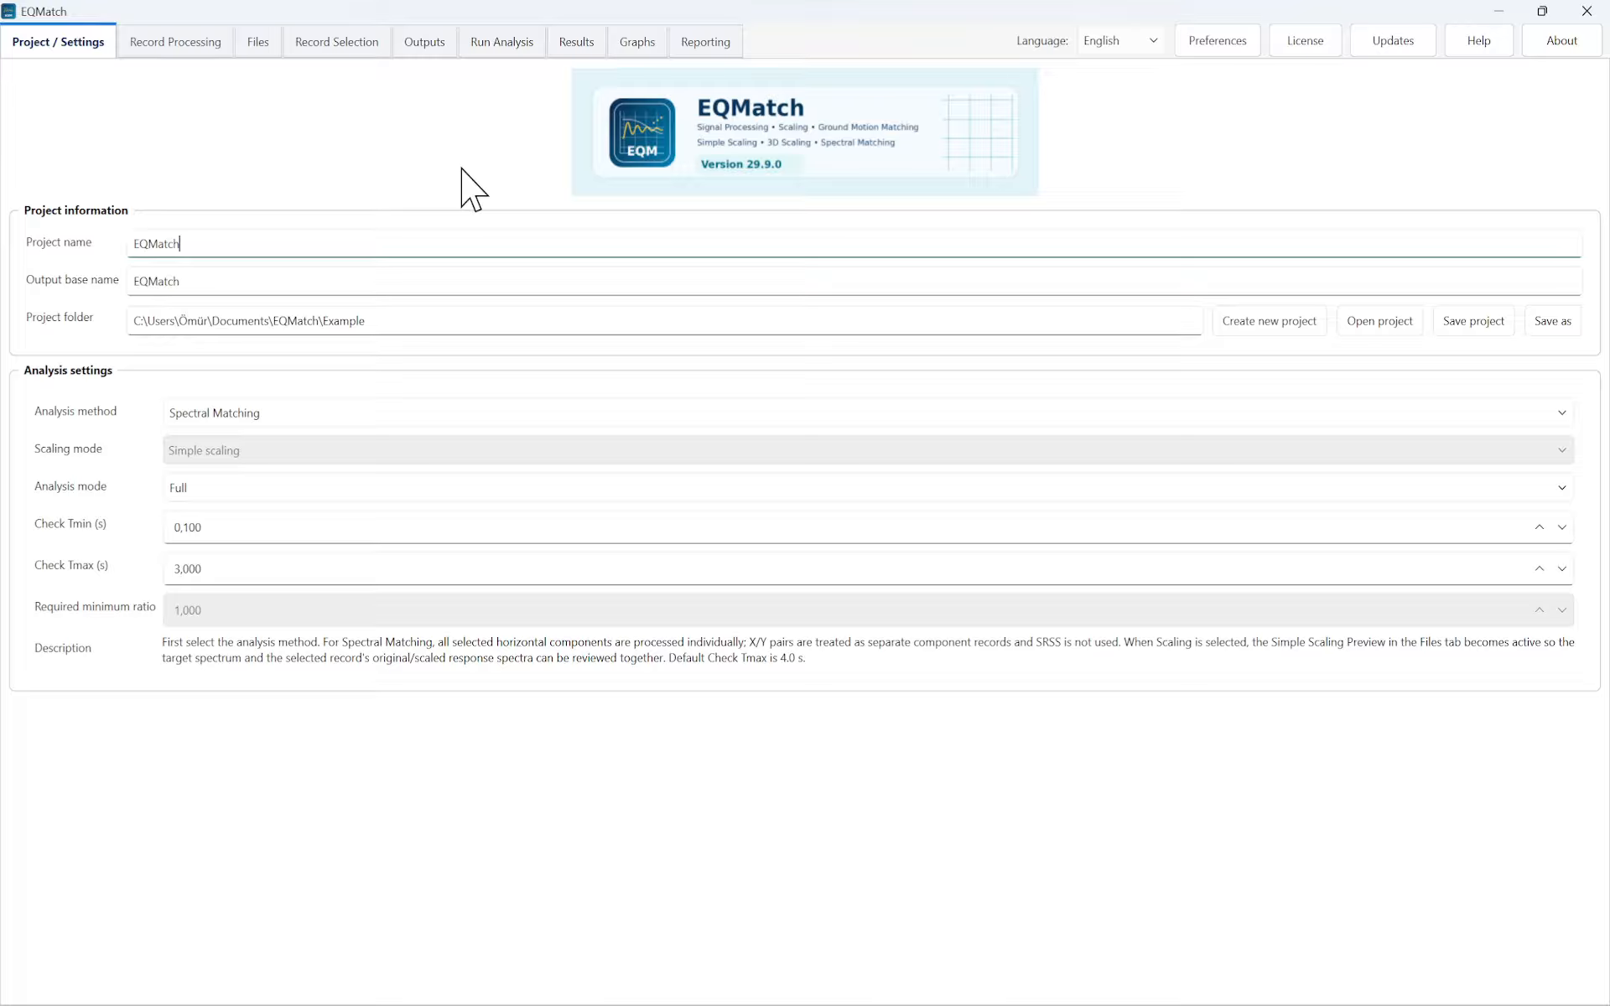
pyautogui.click(206, 46)
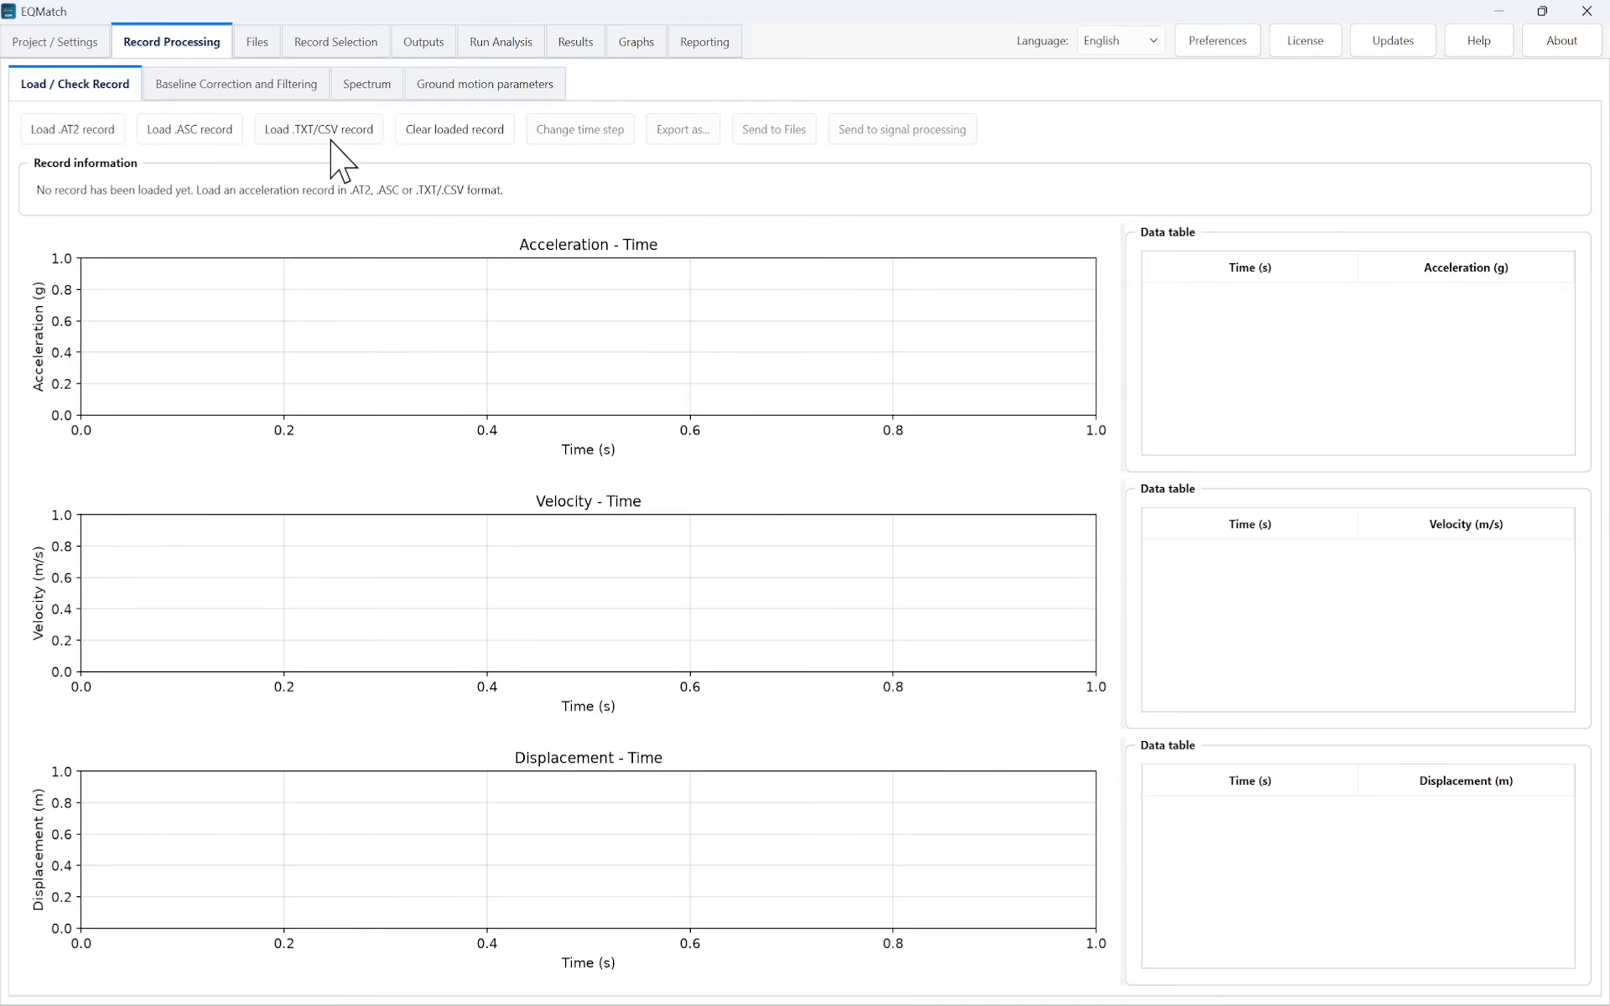
pyautogui.click(220, 142)
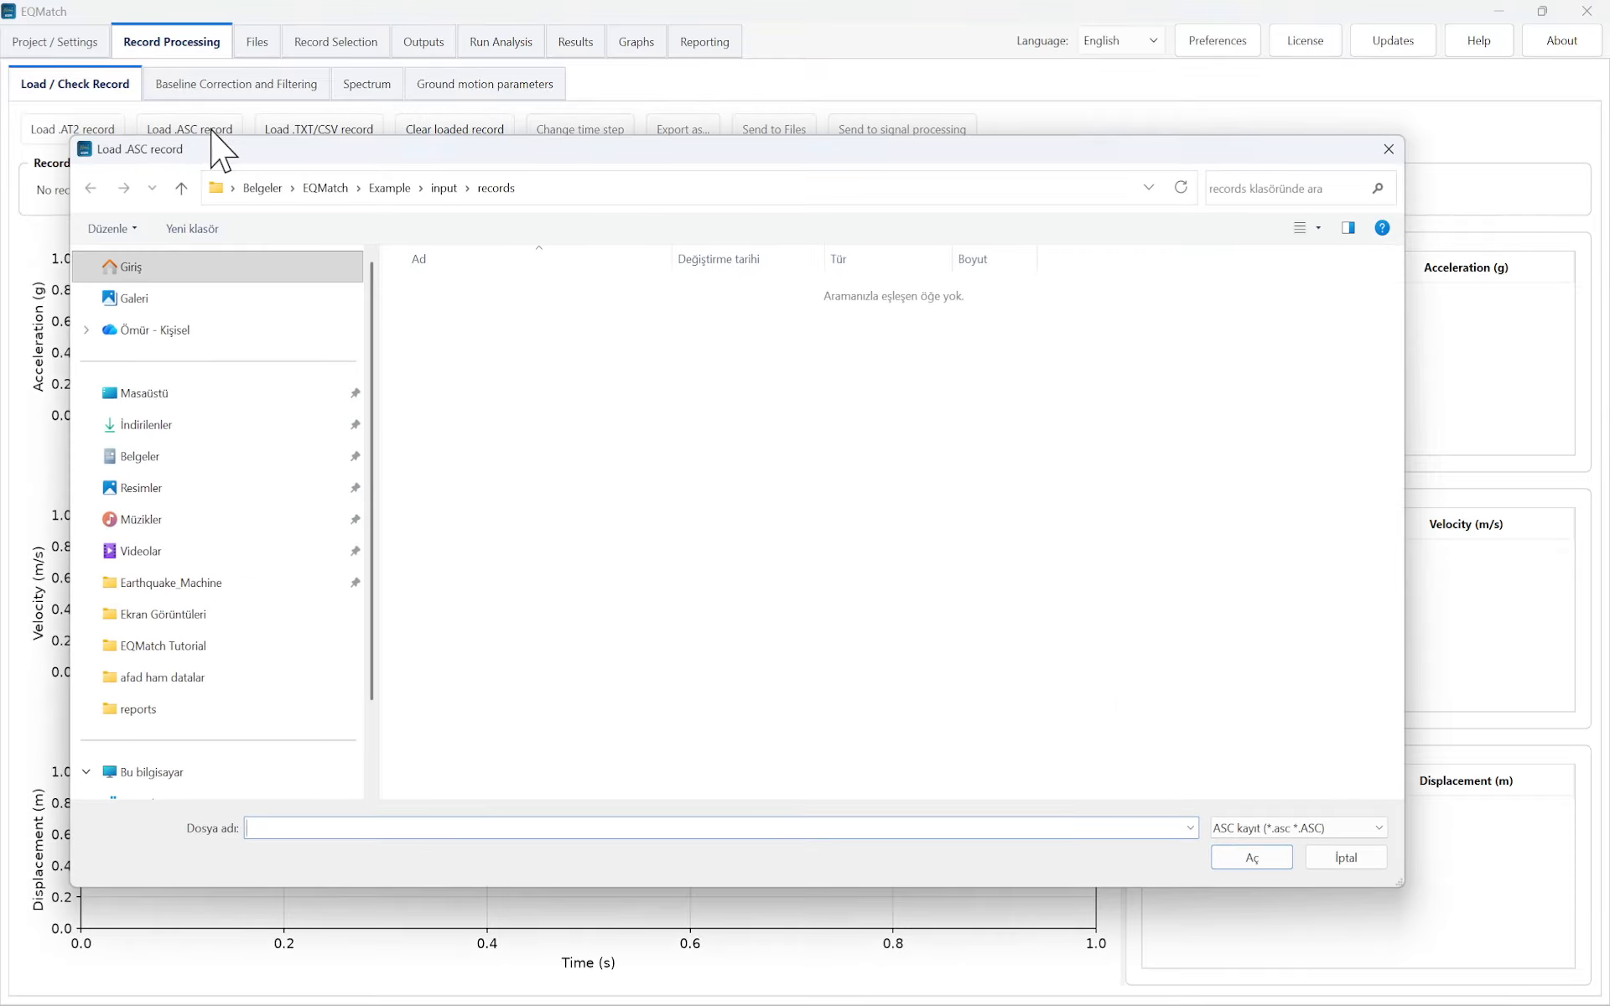
pyautogui.click(185, 675)
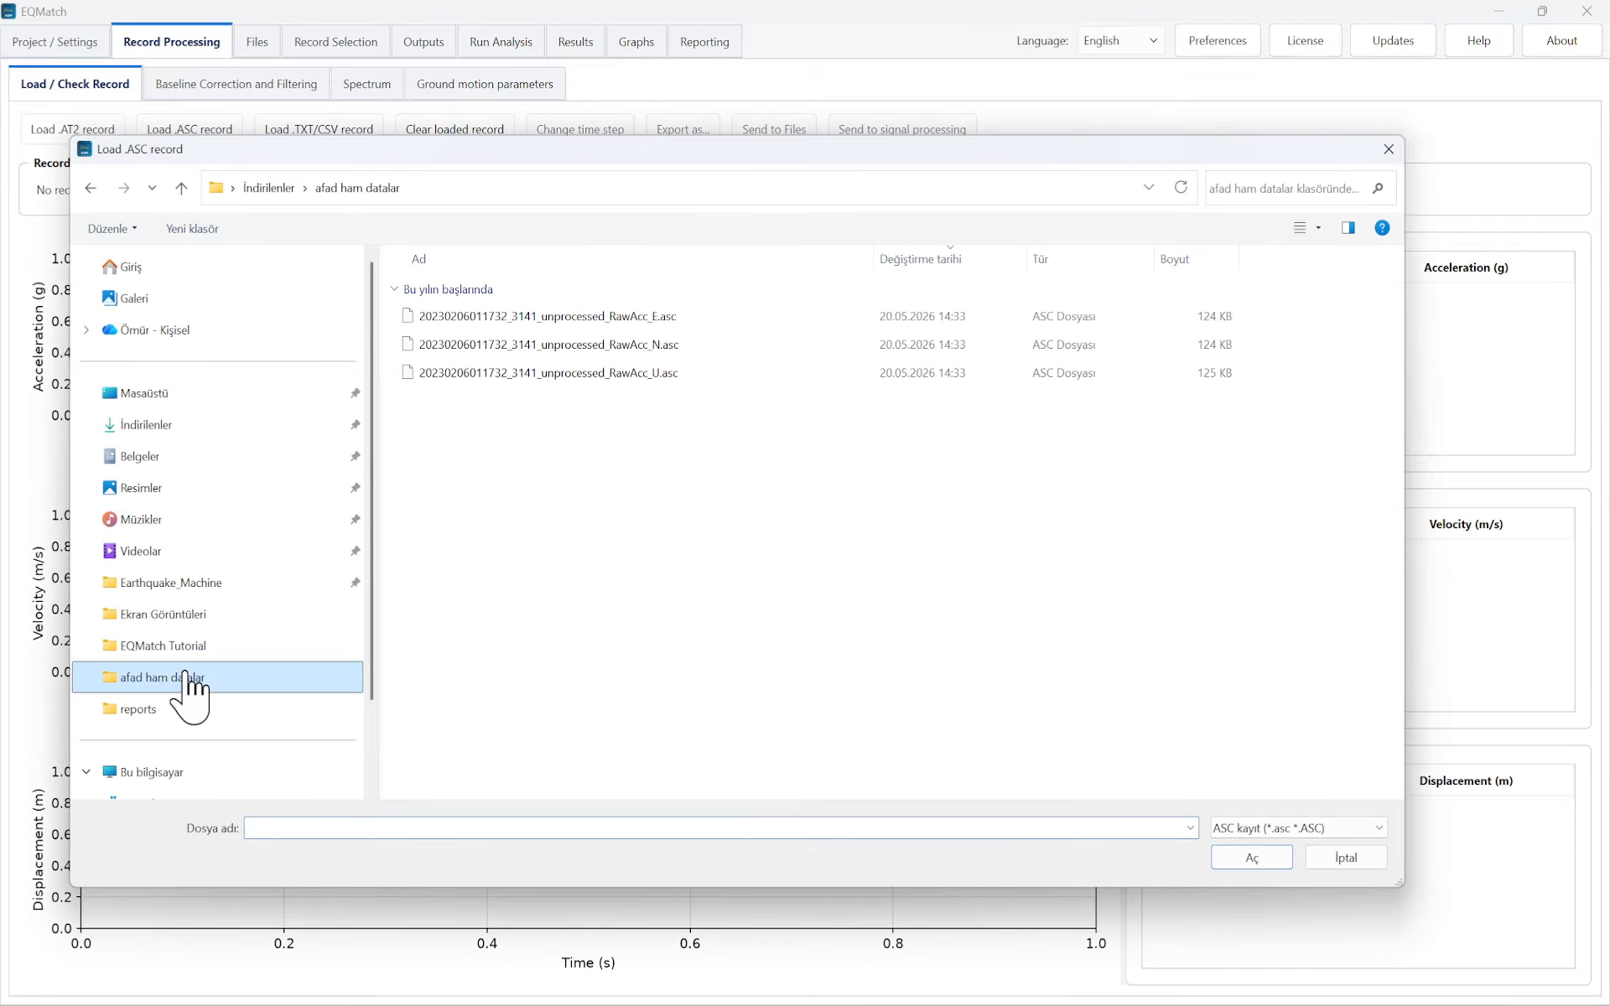
pyautogui.click(675, 350)
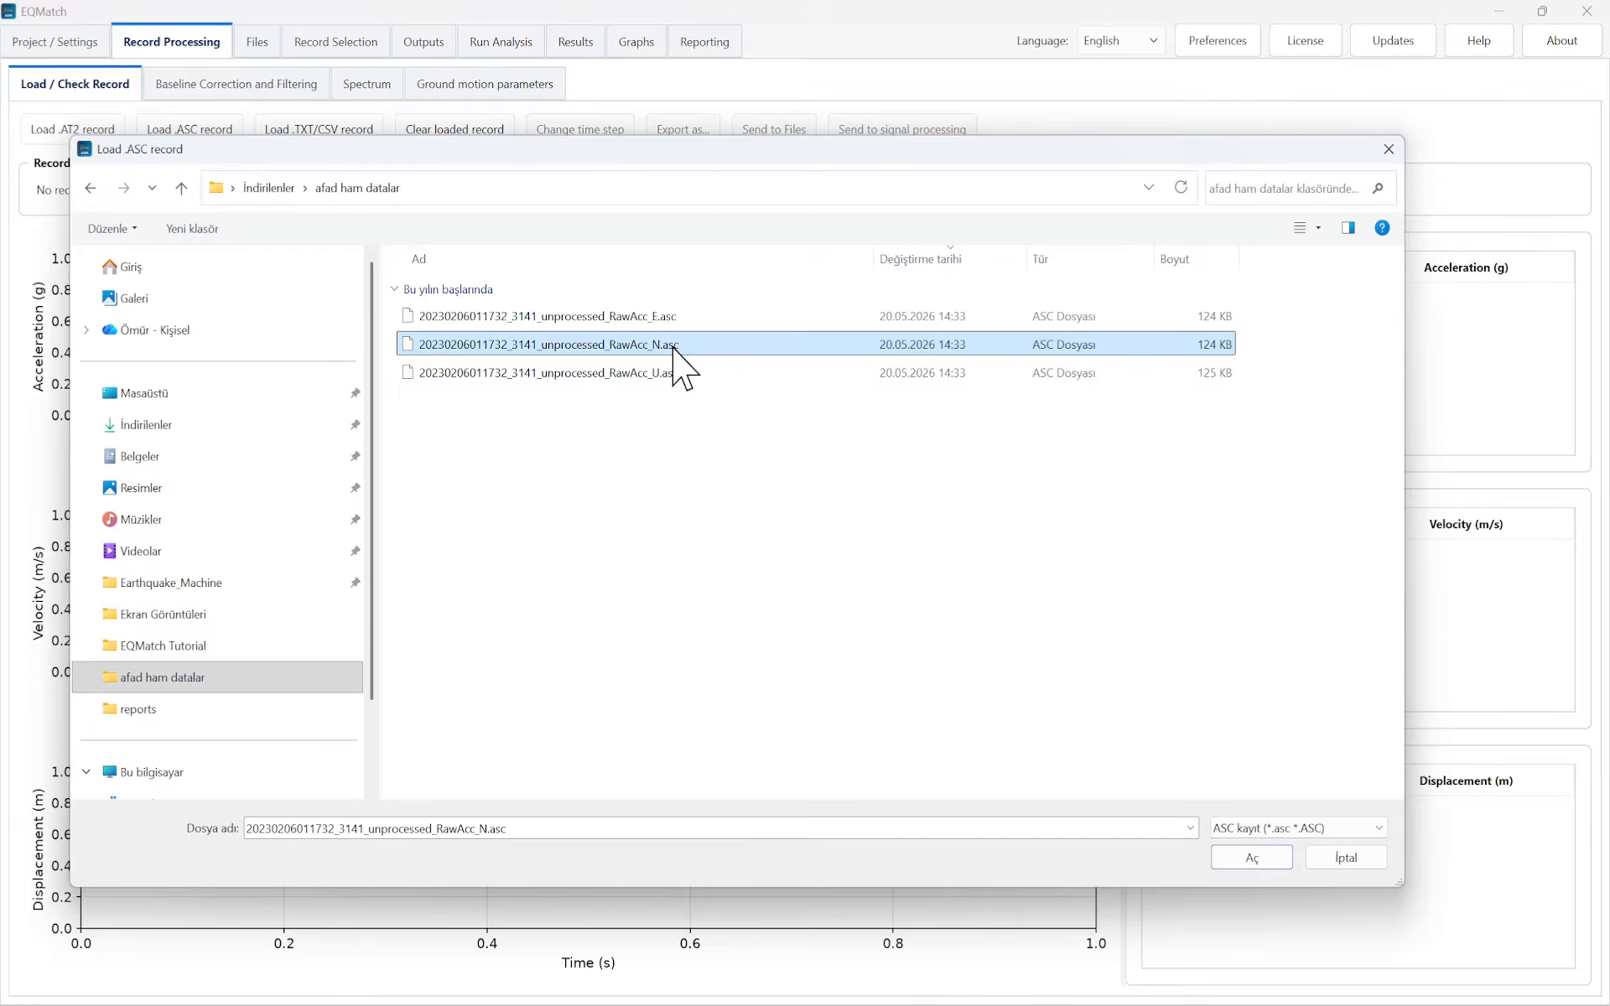
pyautogui.click(1251, 859)
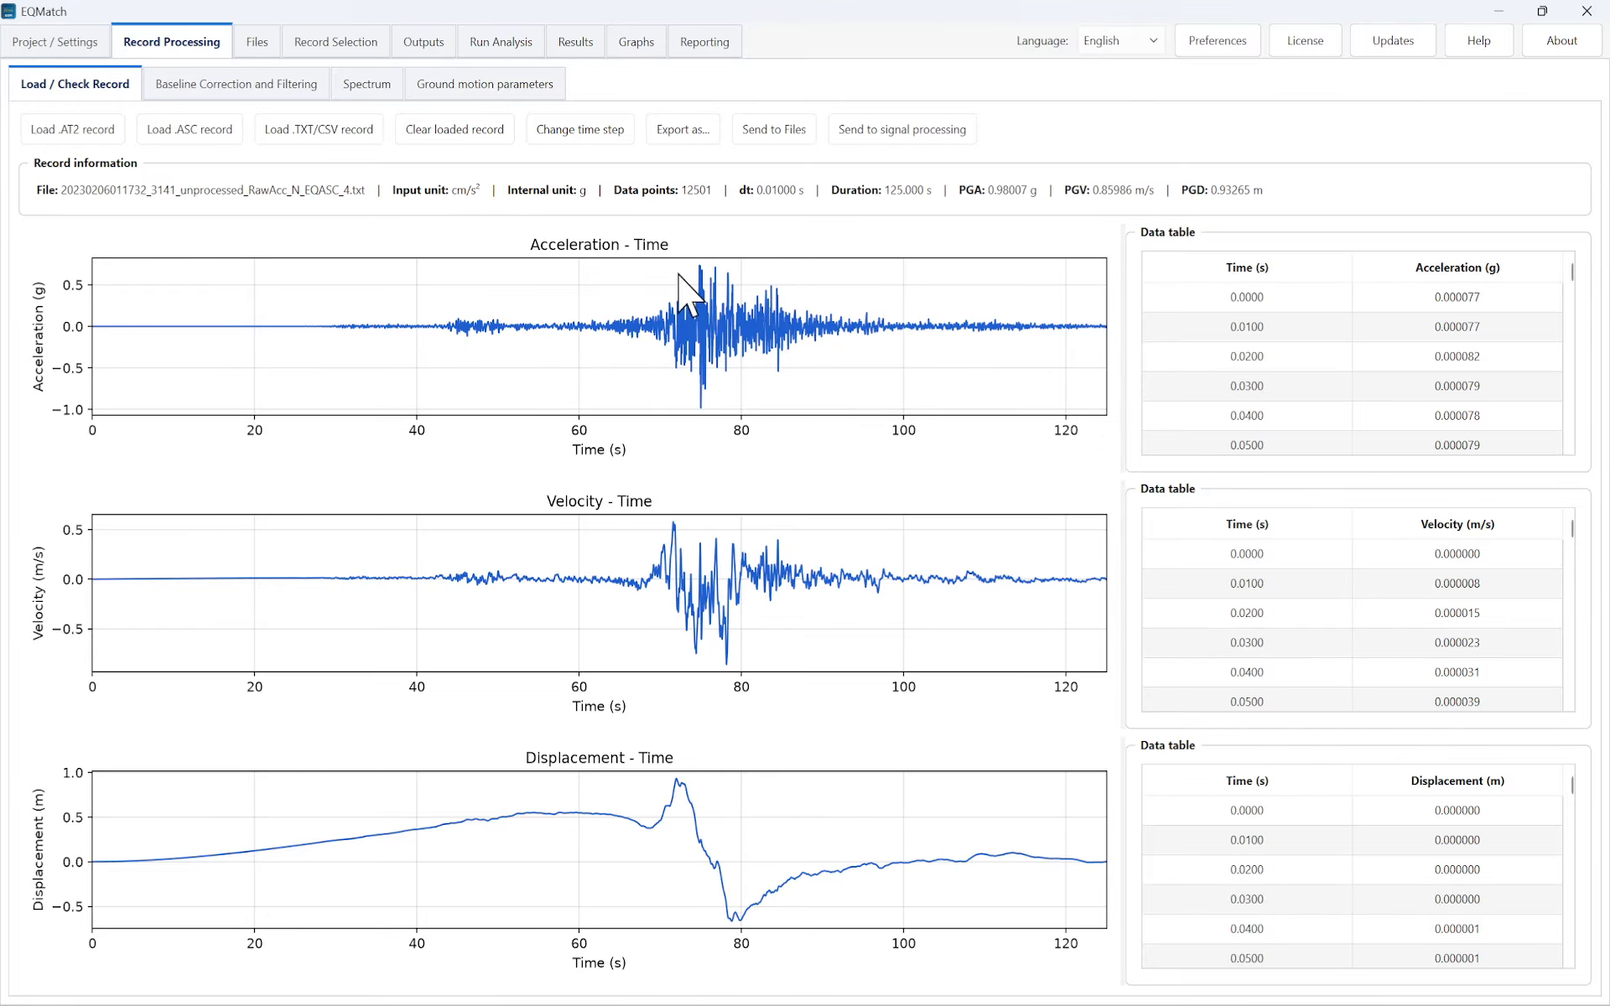
# Check the UNITS and SAMPLING_INTERVAL_S lines in the raw record's text file in Notepad and return to EQMatch
pyautogui.click(1006, 990)
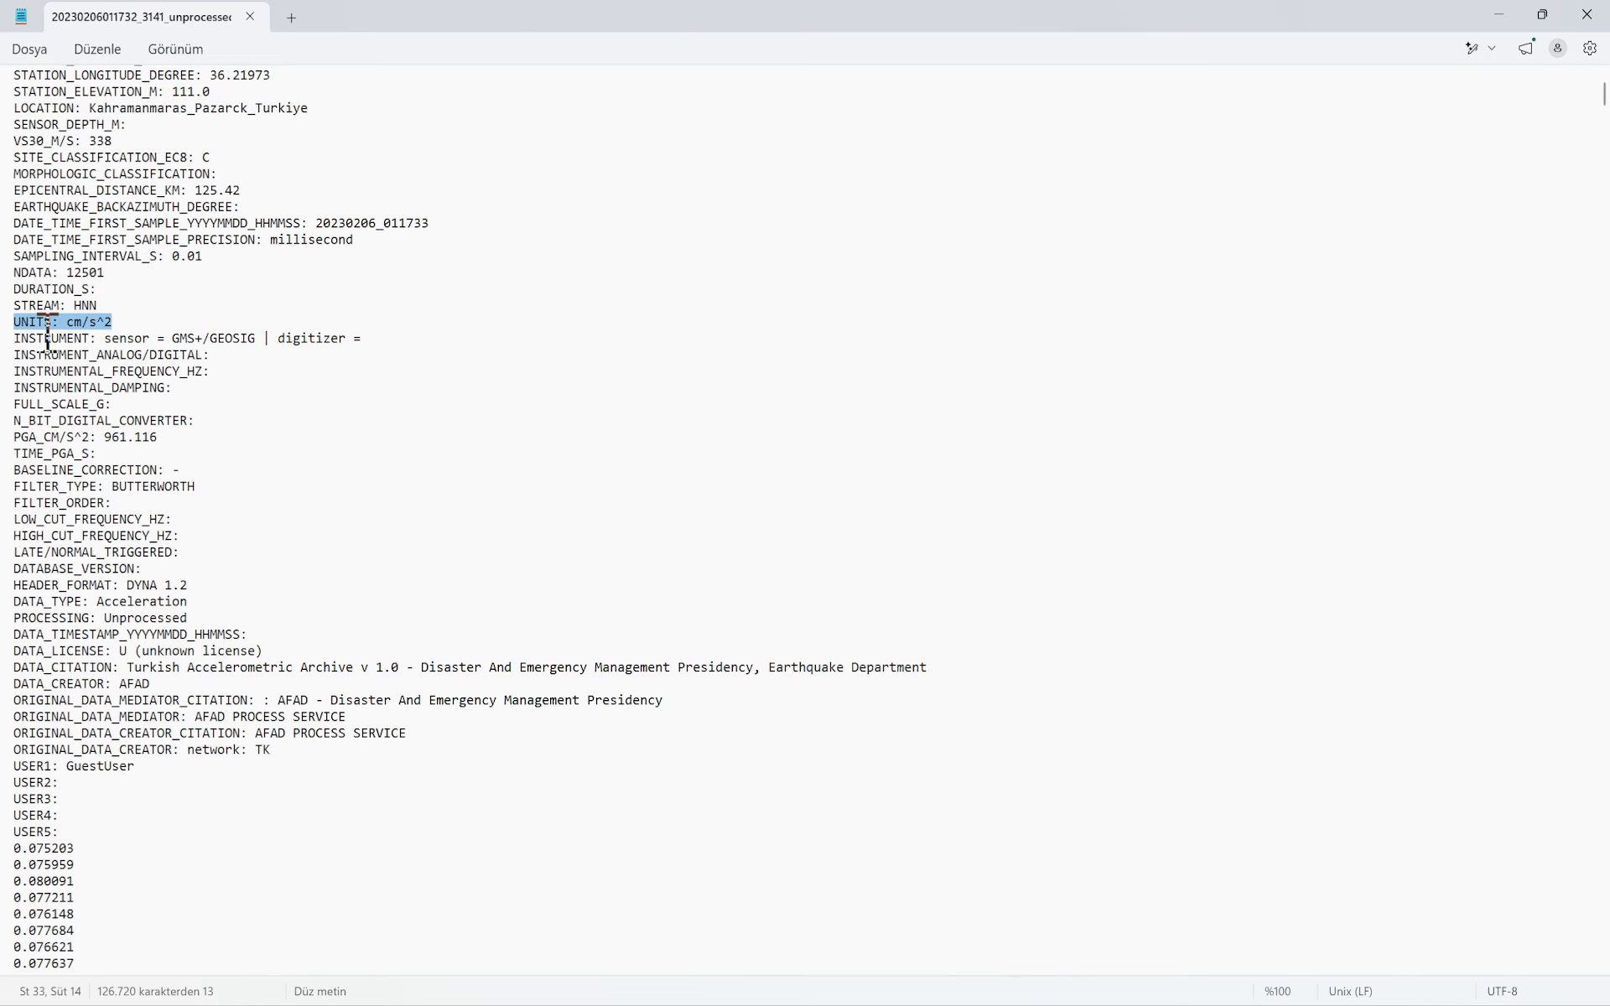
pyautogui.click(118, 326)
pyautogui.moveTo(119, 326); pyautogui.dragTo(17, 327)
pyautogui.hotkey('alt', 'Tab')
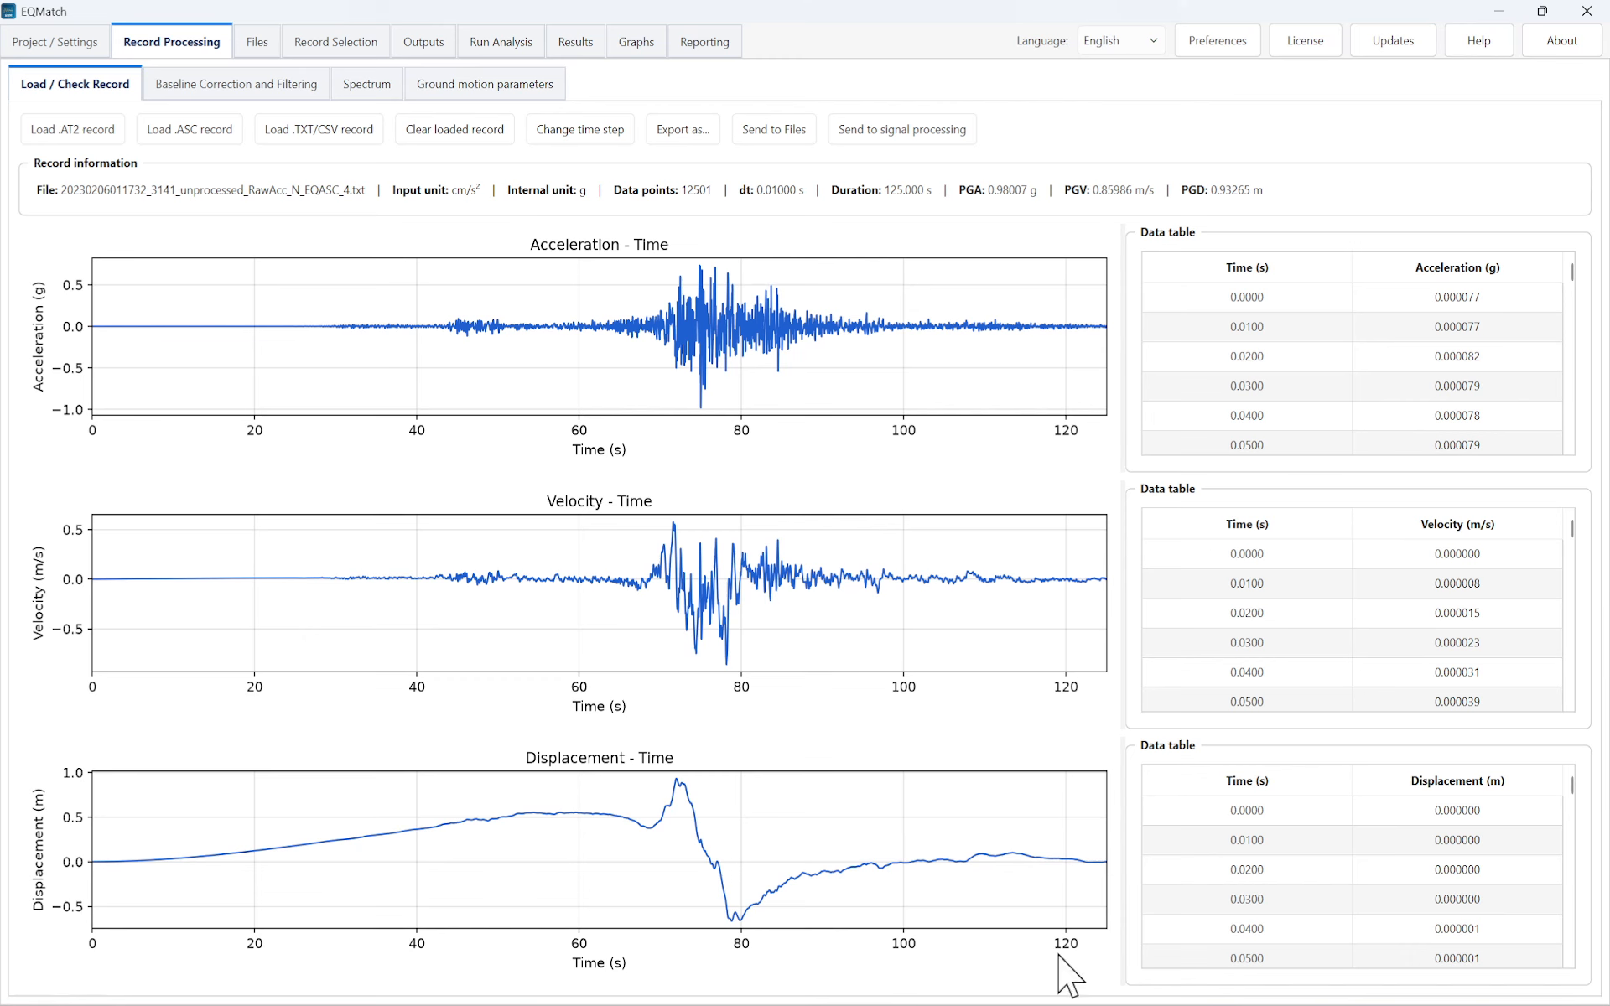
pyautogui.click(964, 869)
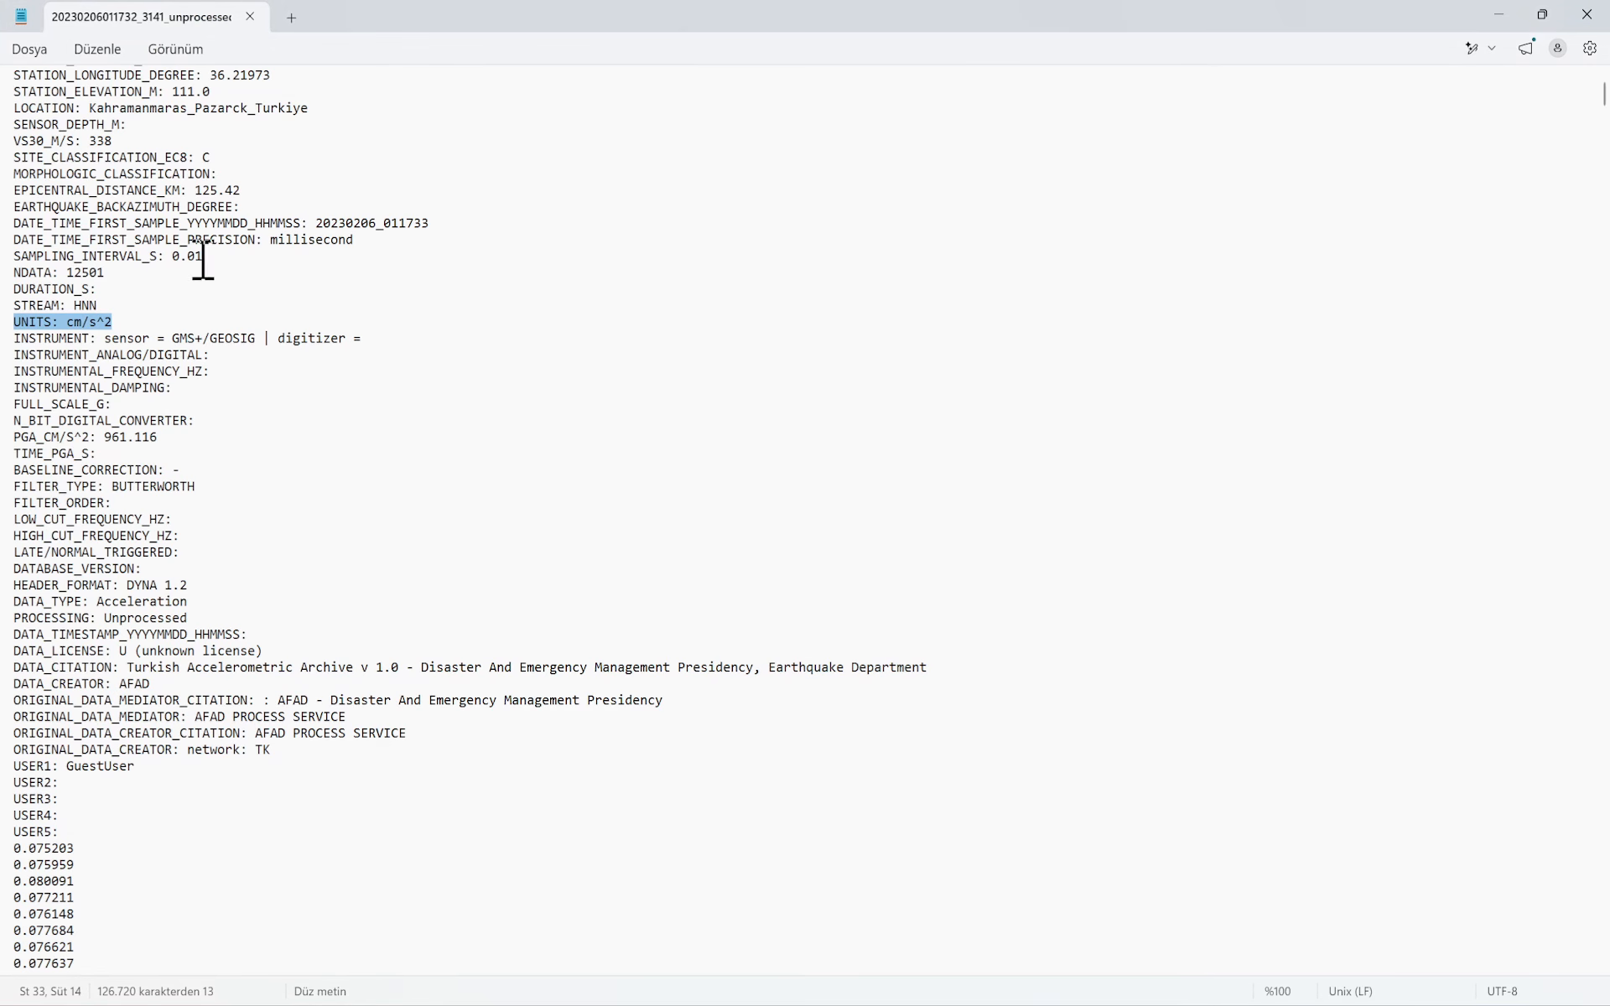
pyautogui.moveTo(202, 256); pyautogui.dragTo(8, 258)
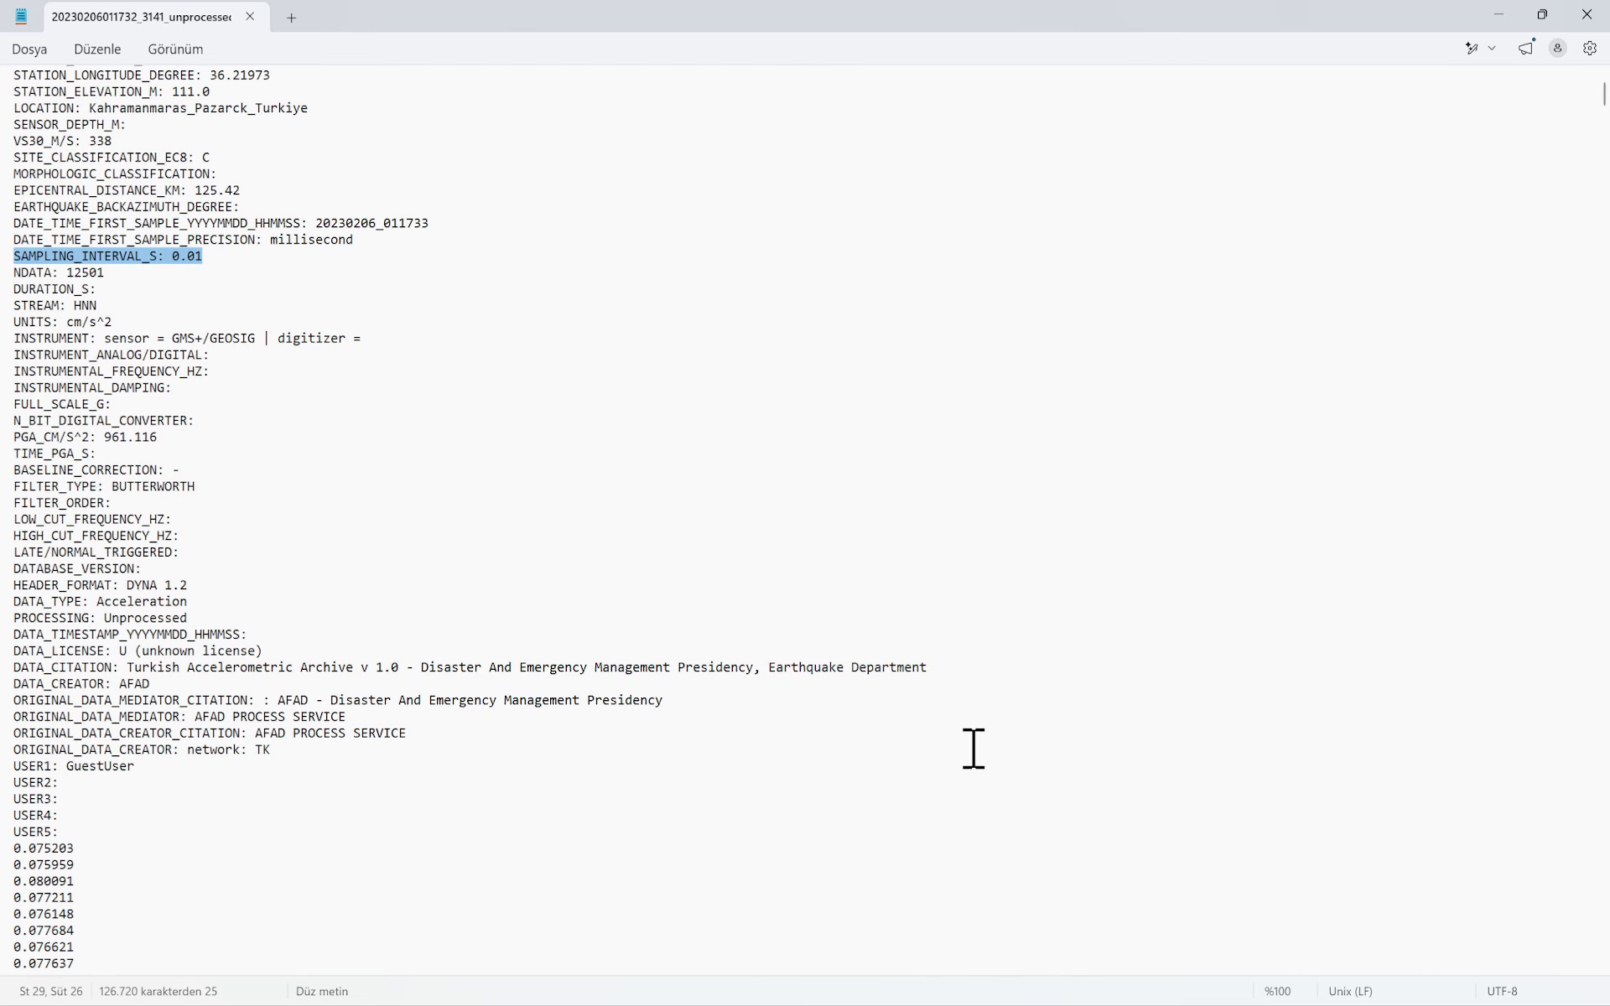
pyautogui.click(983, 1002)
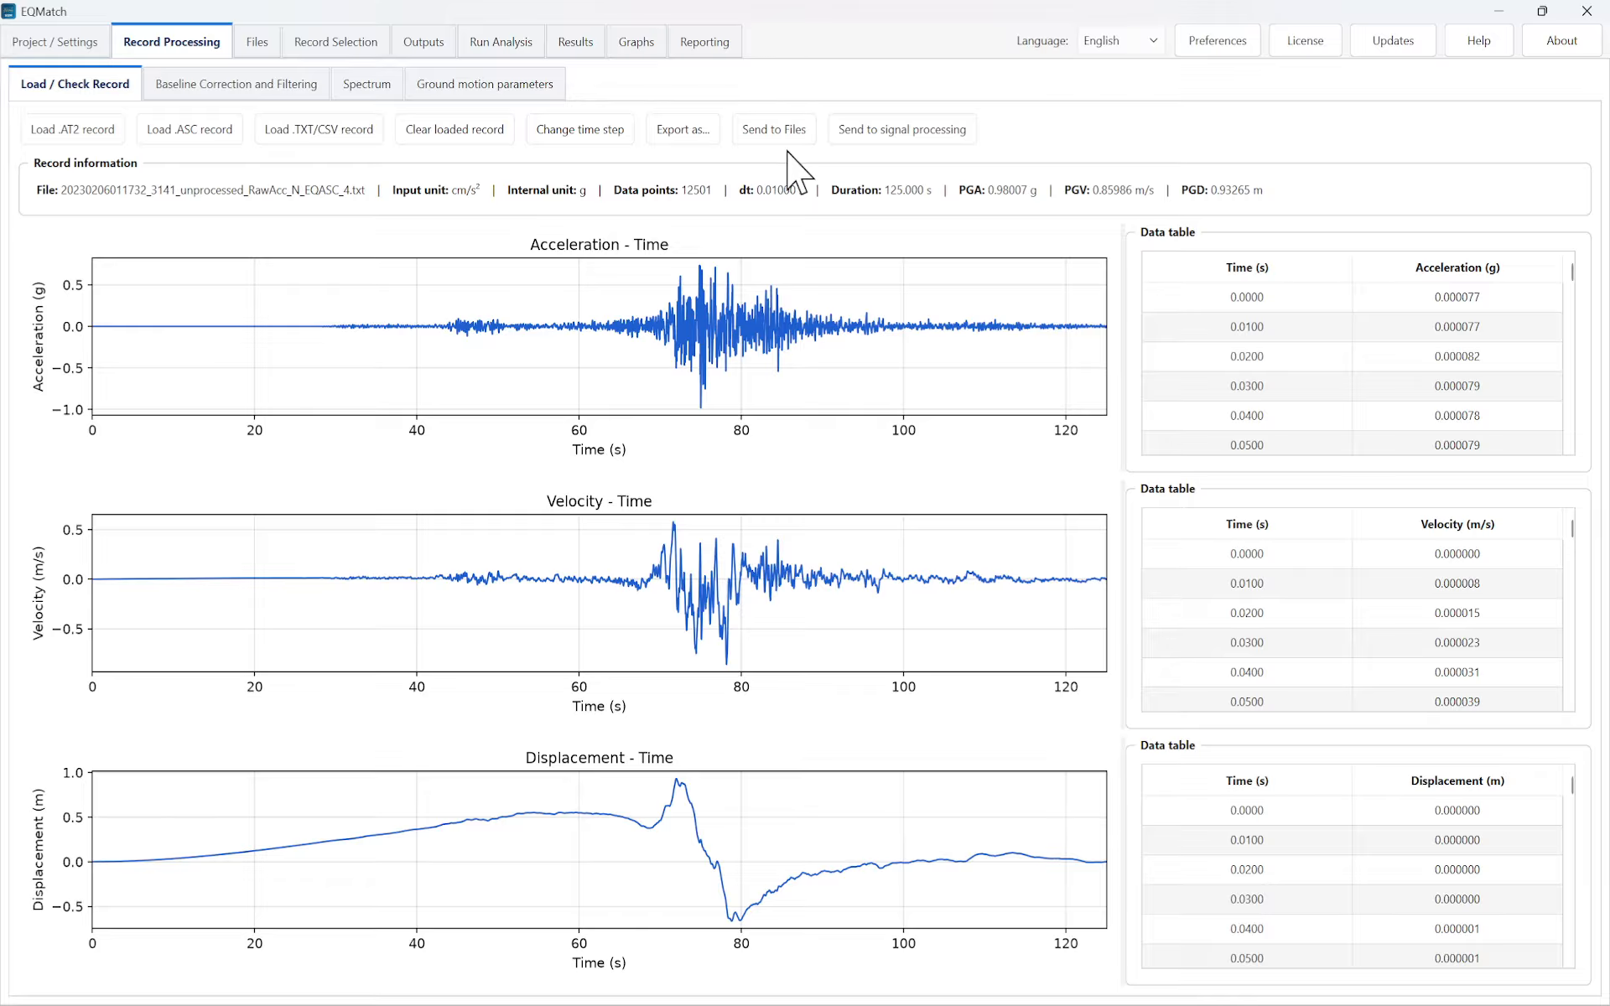
# Send the loaded record to signal processing and apply baseline correction with the Third-order polynomial method
pyautogui.click(944, 134)
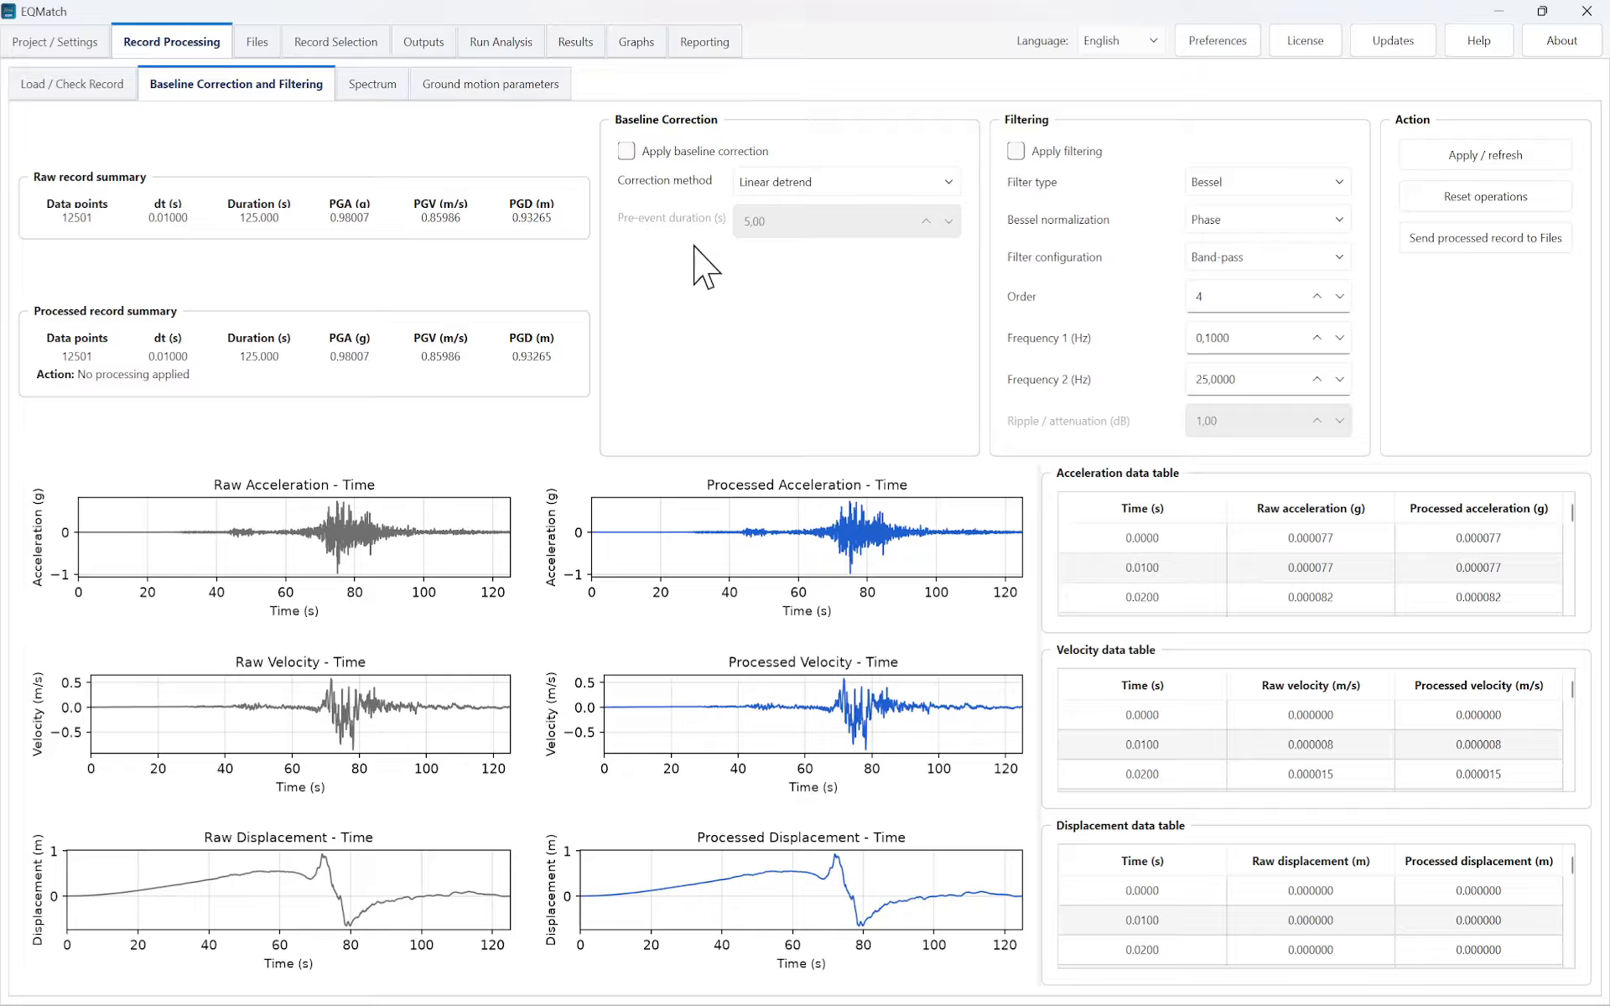
pyautogui.click(626, 152)
pyautogui.click(932, 178)
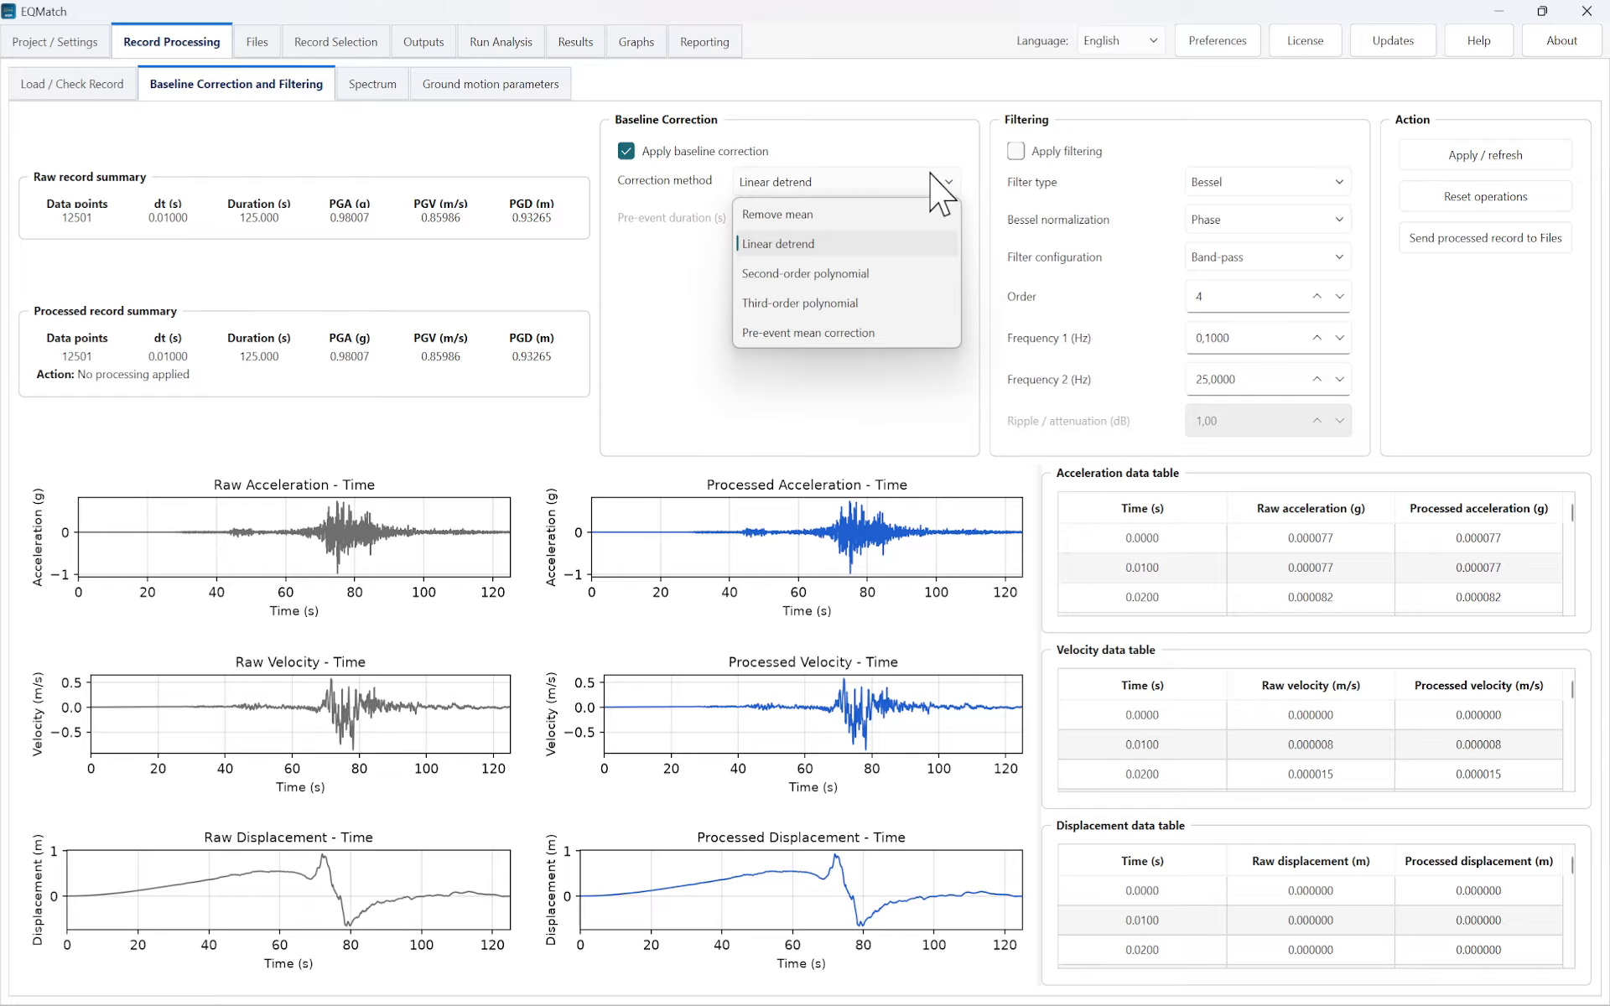
pyautogui.click(900, 307)
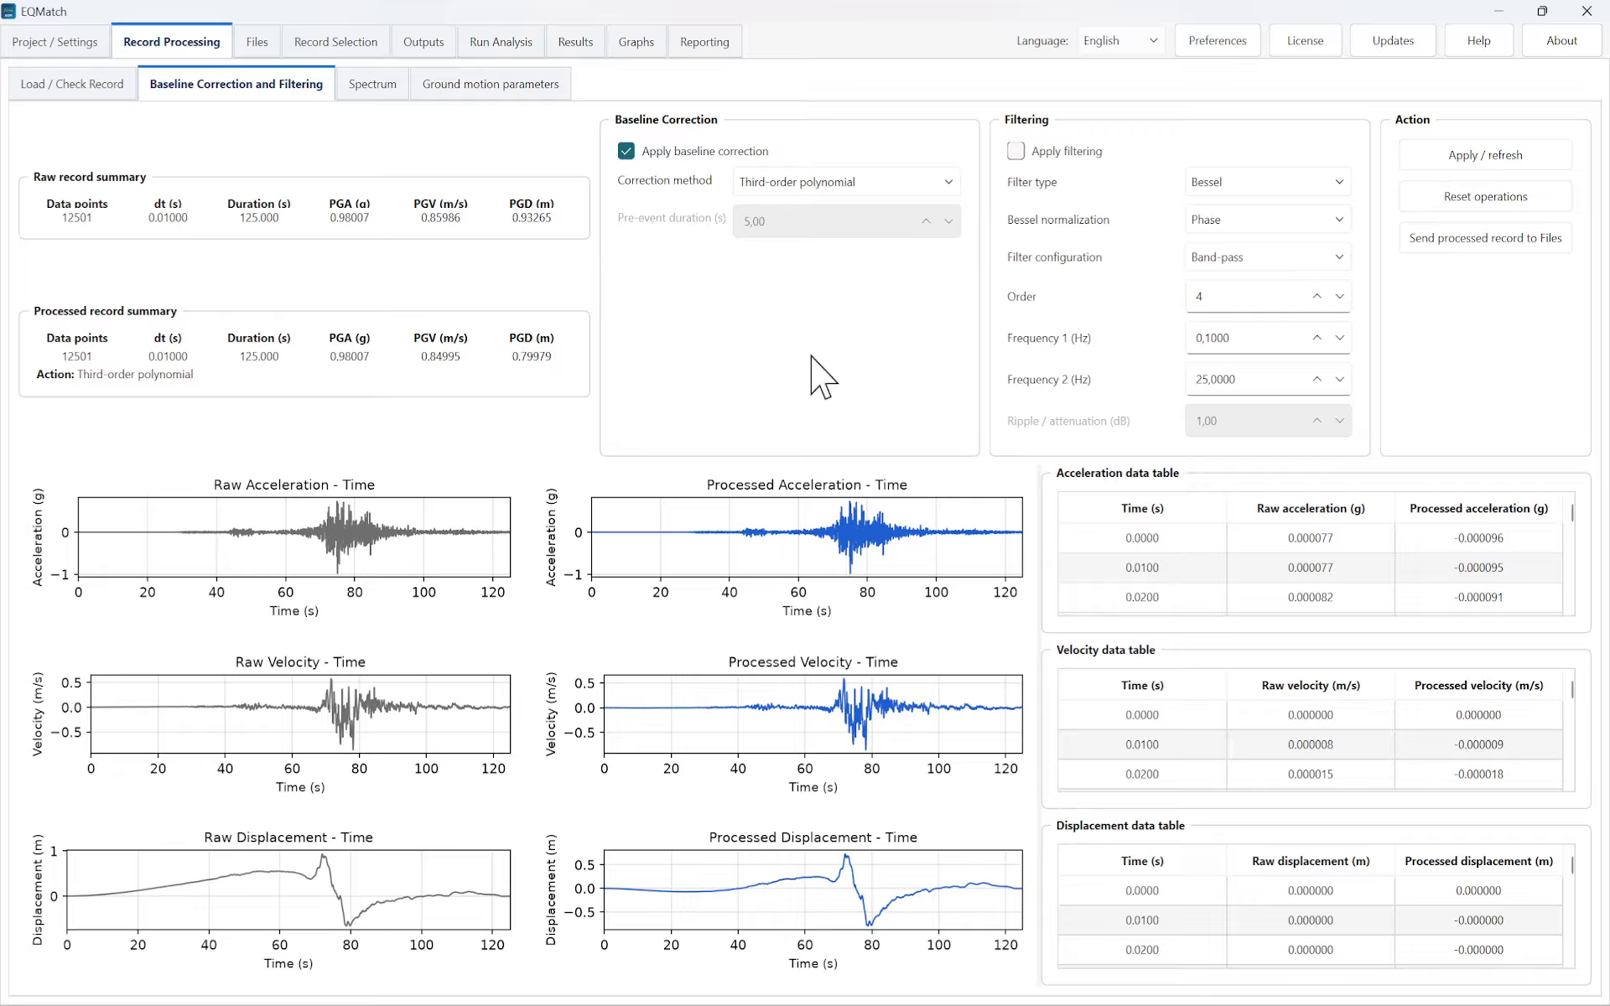
# Enable filtering for the record with a Chebyshev Type II filter, keeping the Band-pass configuration
pyautogui.click(1016, 151)
pyautogui.click(1310, 262)
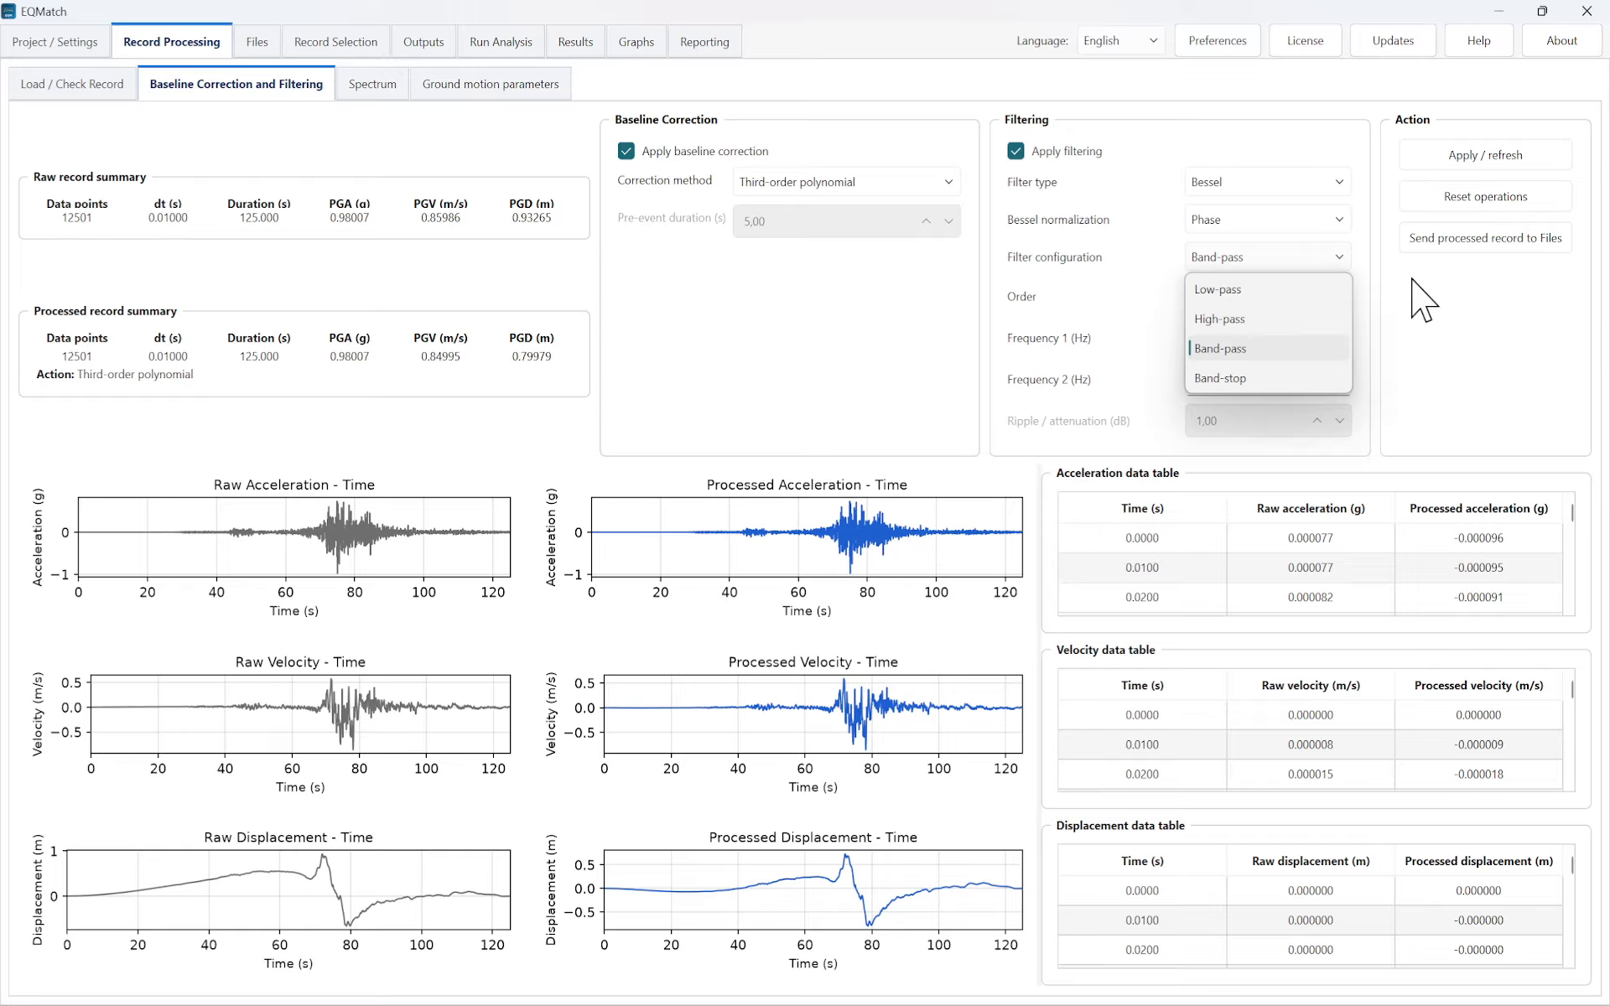
pyautogui.click(1388, 318)
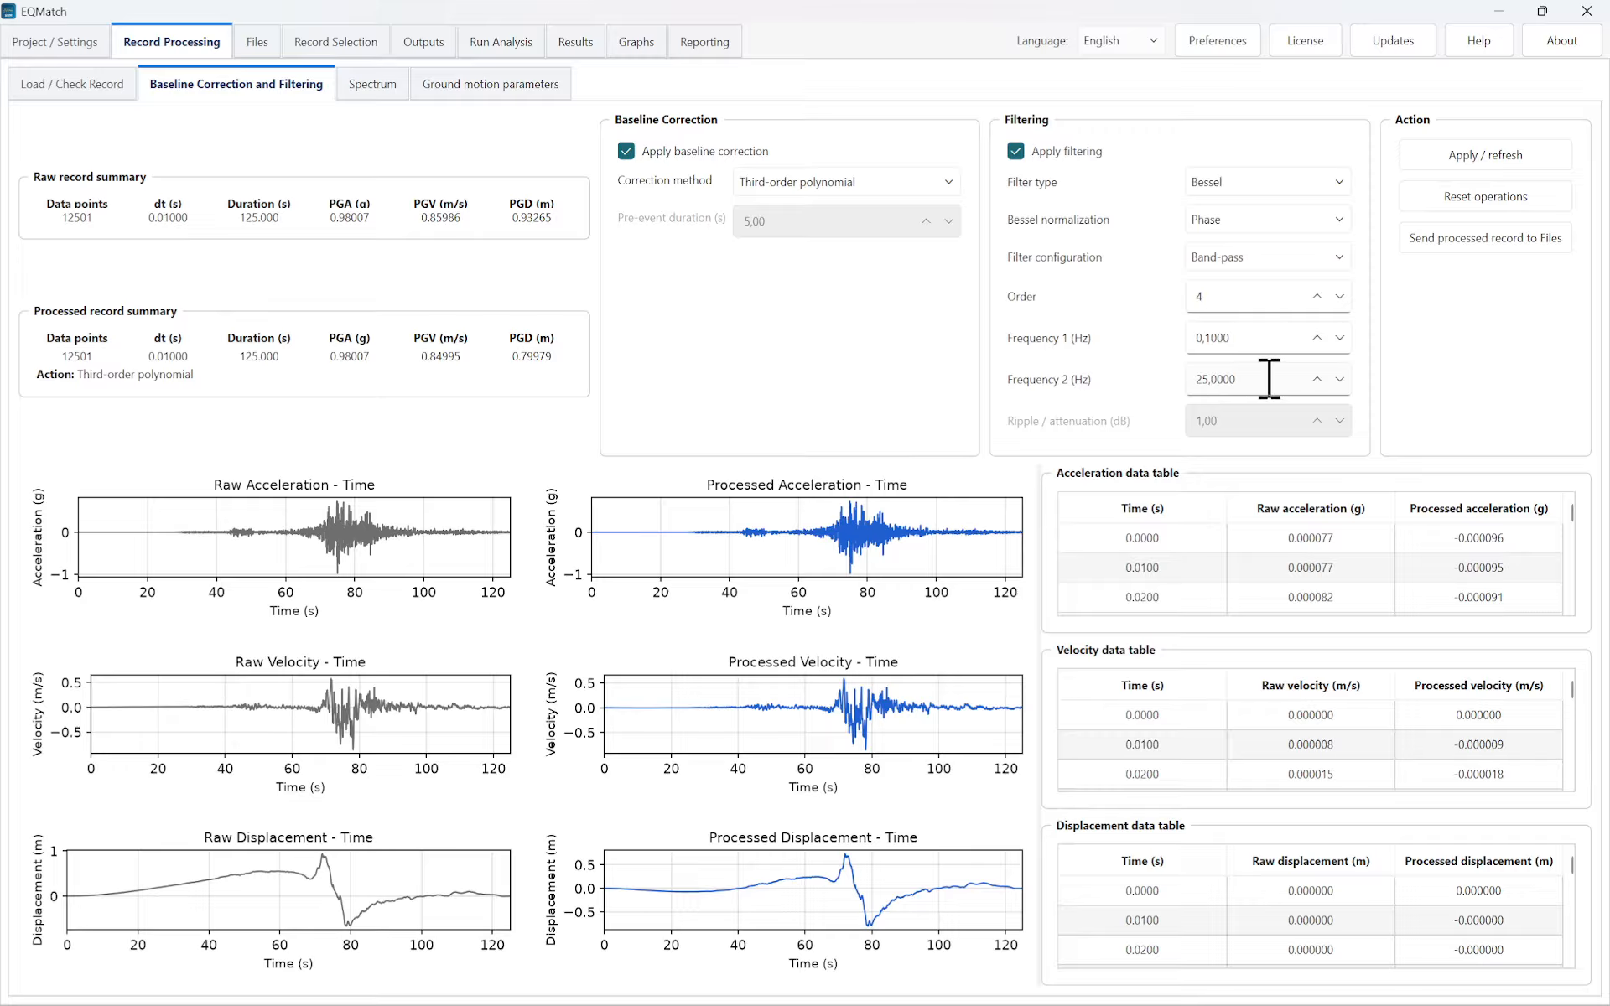
pyautogui.click(1328, 203)
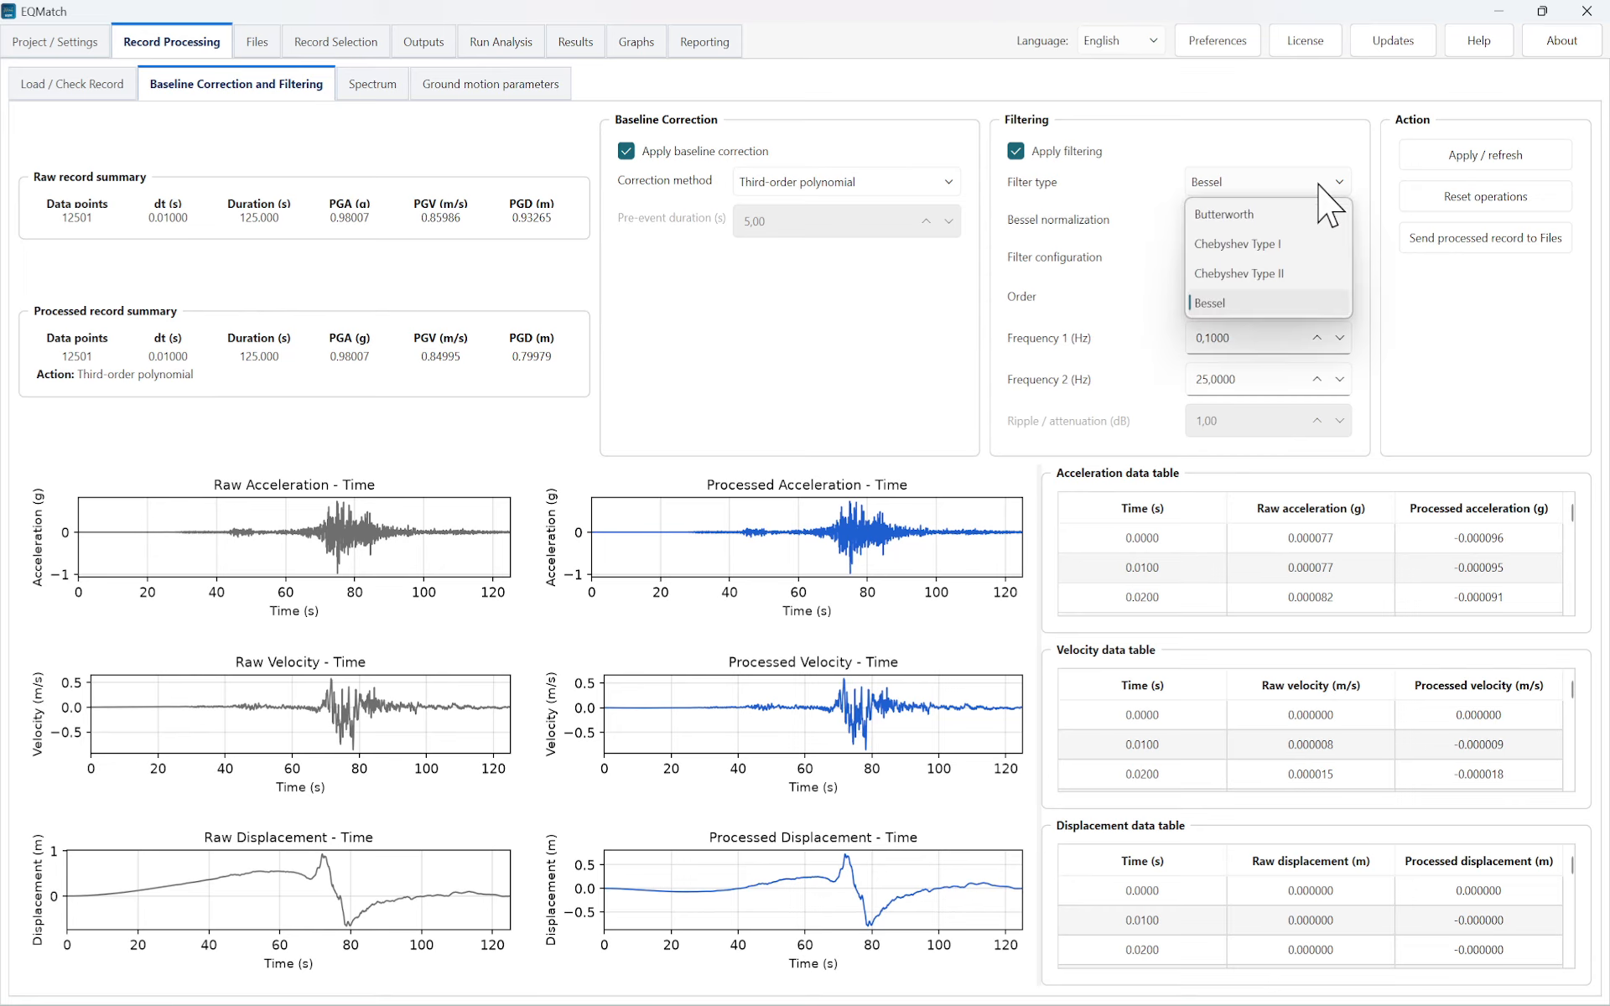
pyautogui.click(1309, 275)
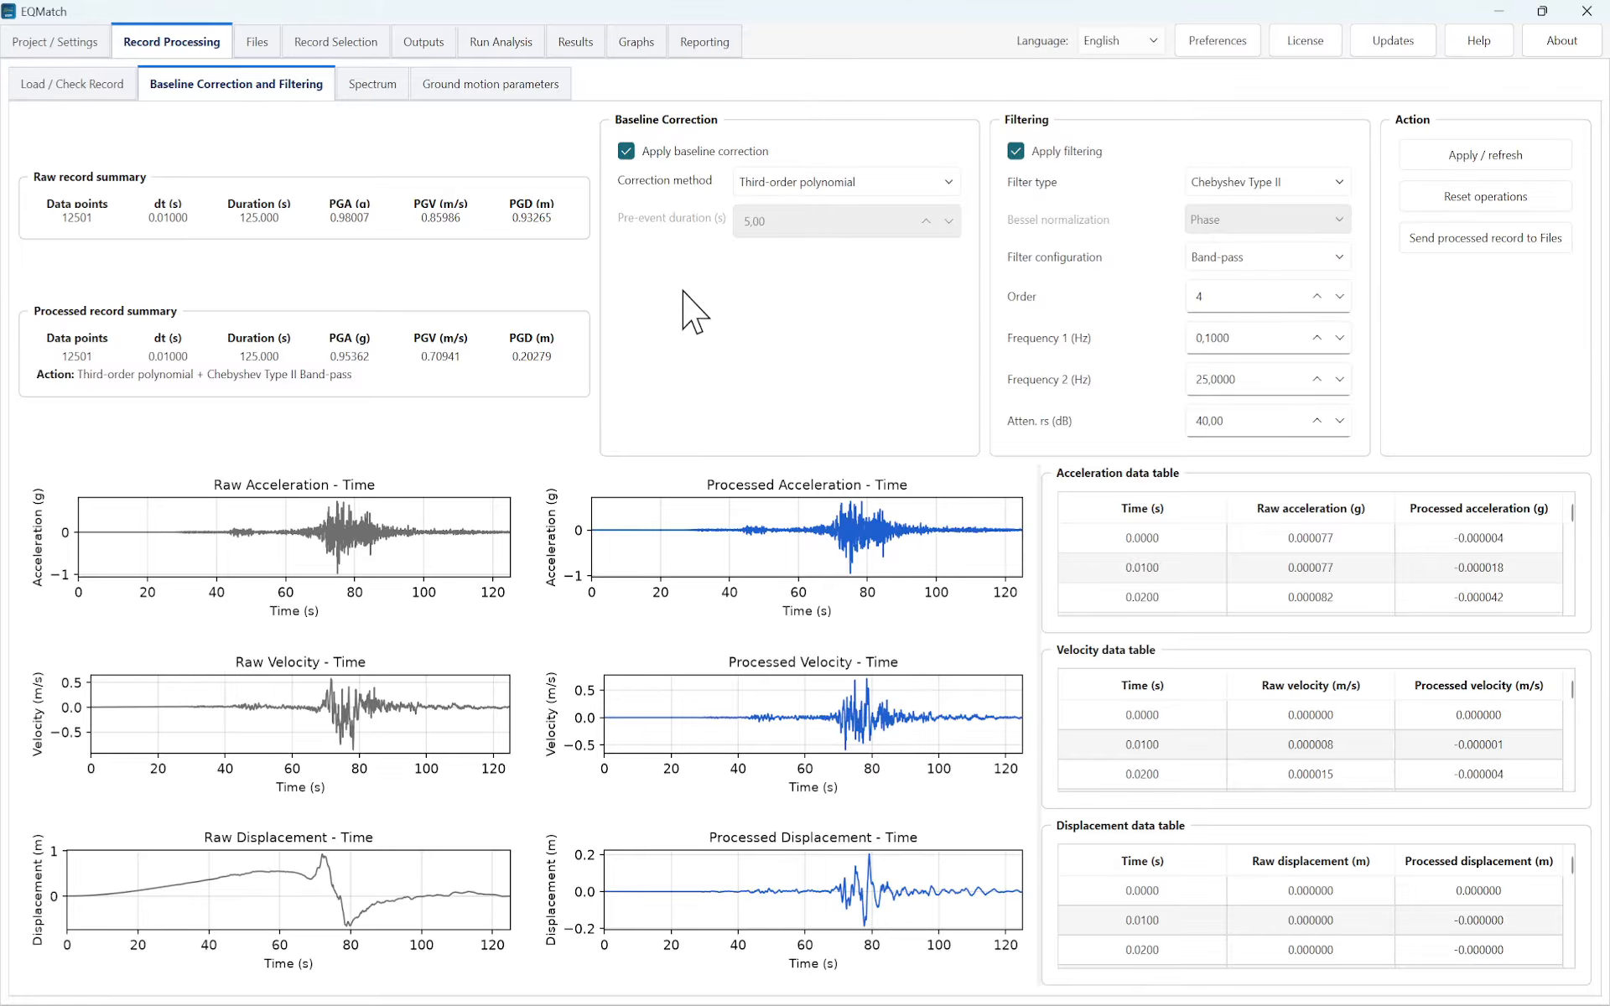
# Compare the raw and processed record's pseudo acceleration, Fourier amplitude and power spectral density spectra
pyautogui.click(384, 87)
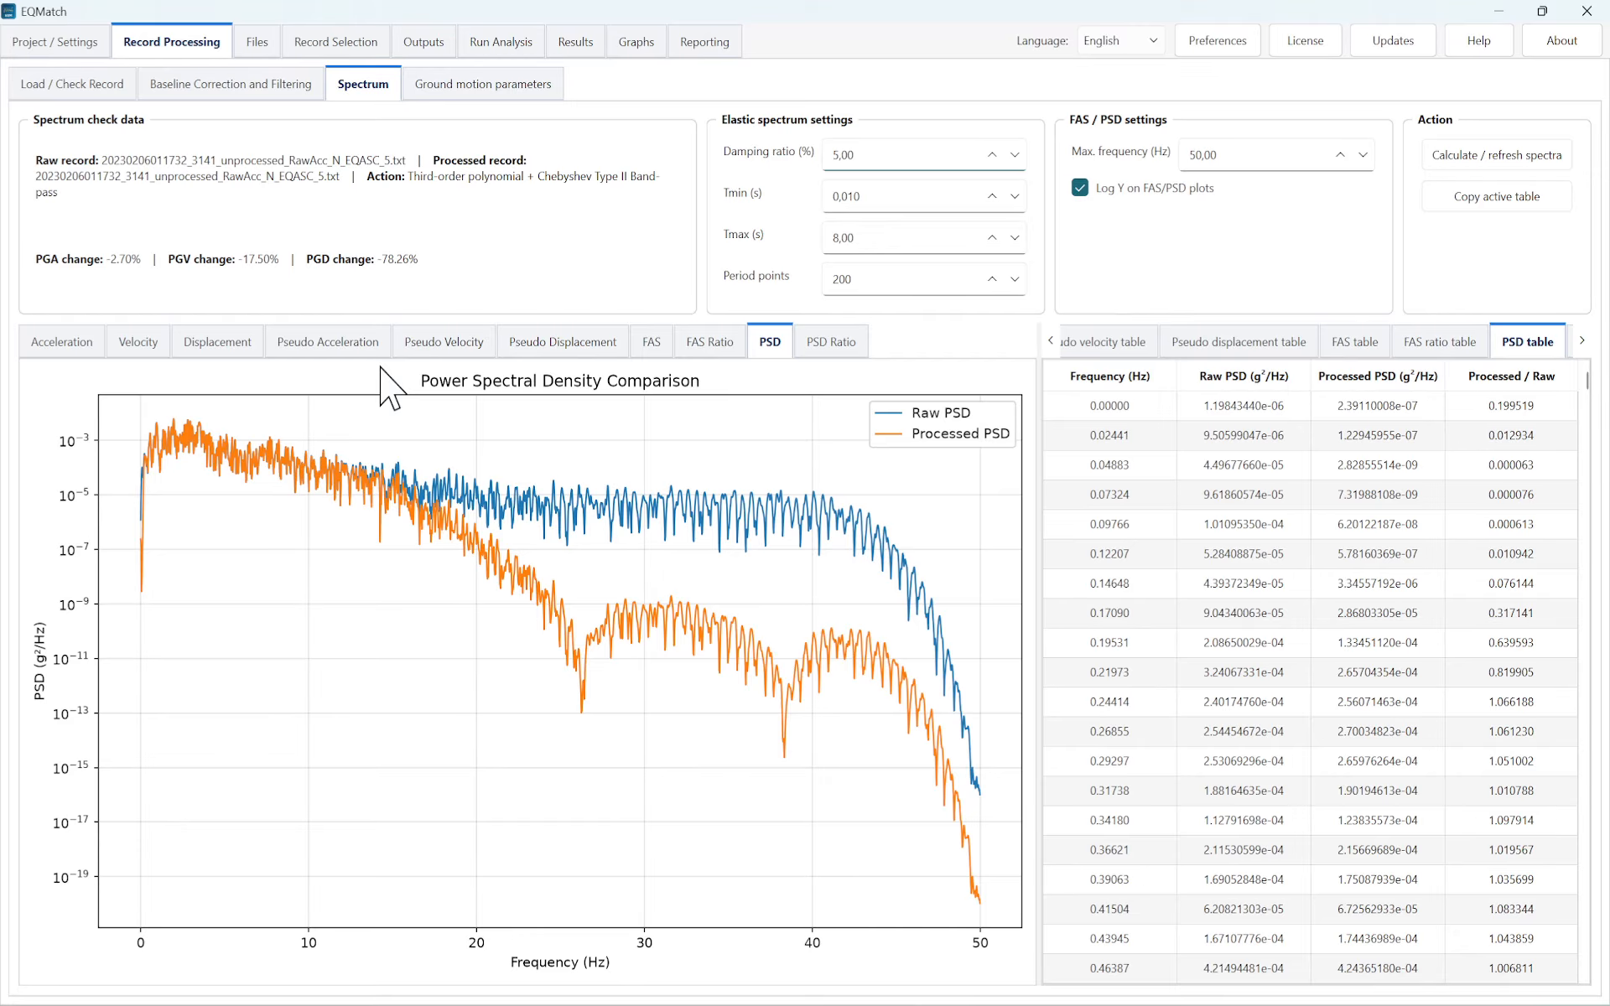
pyautogui.click(350, 352)
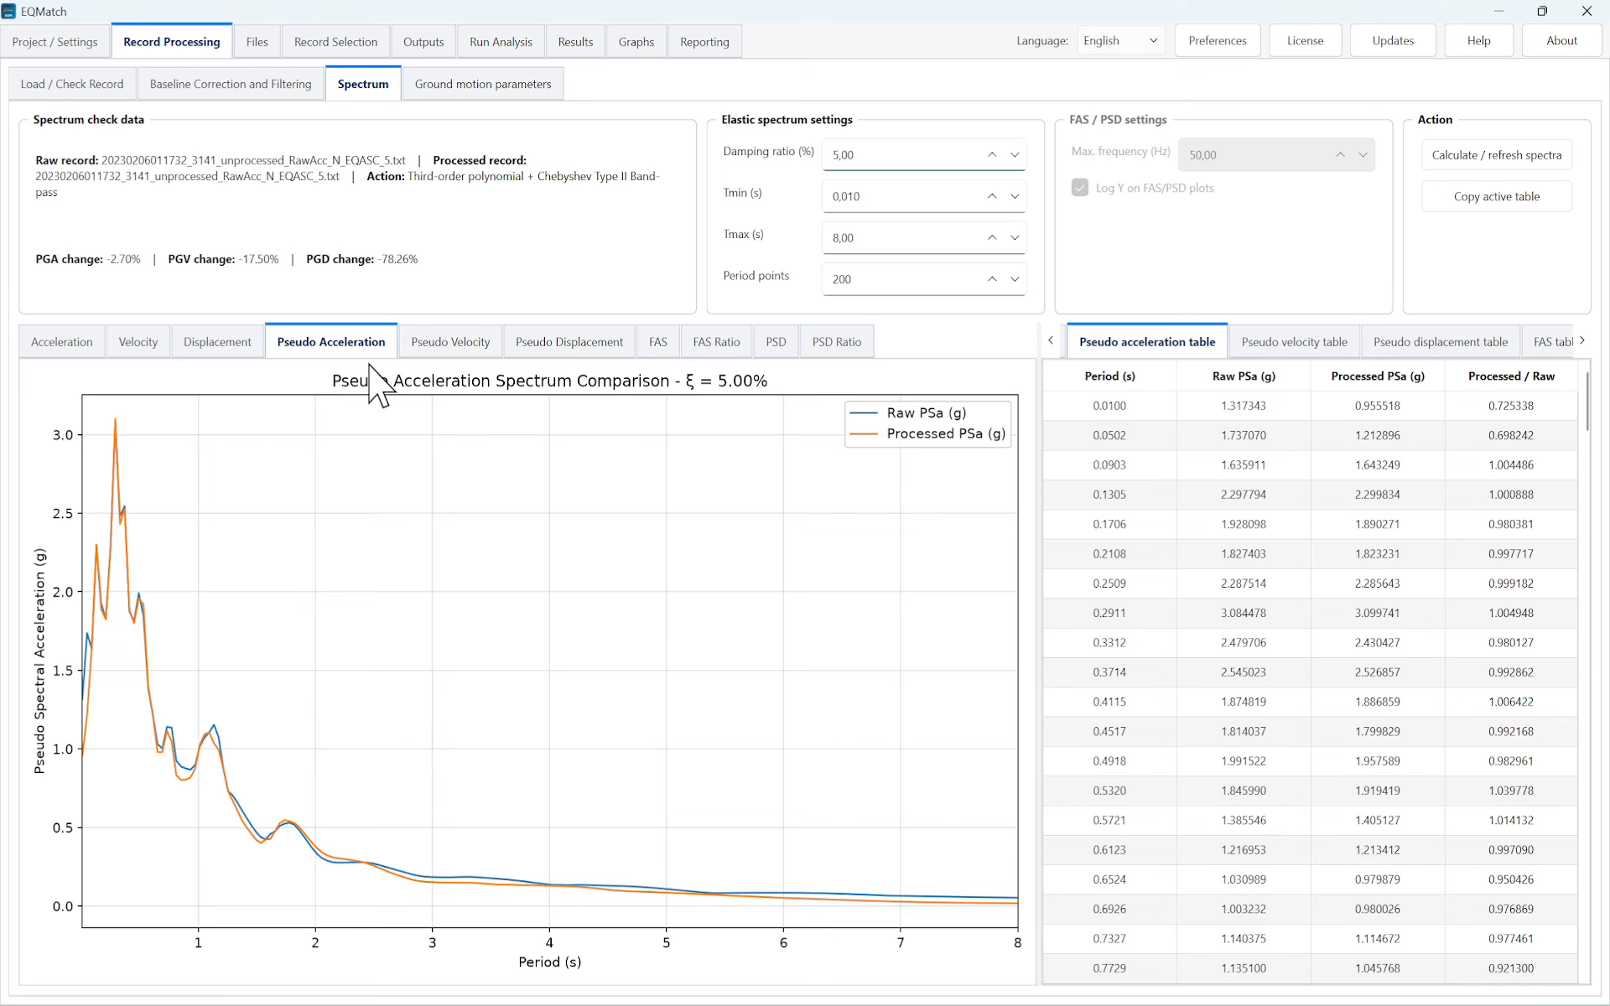
pyautogui.click(658, 342)
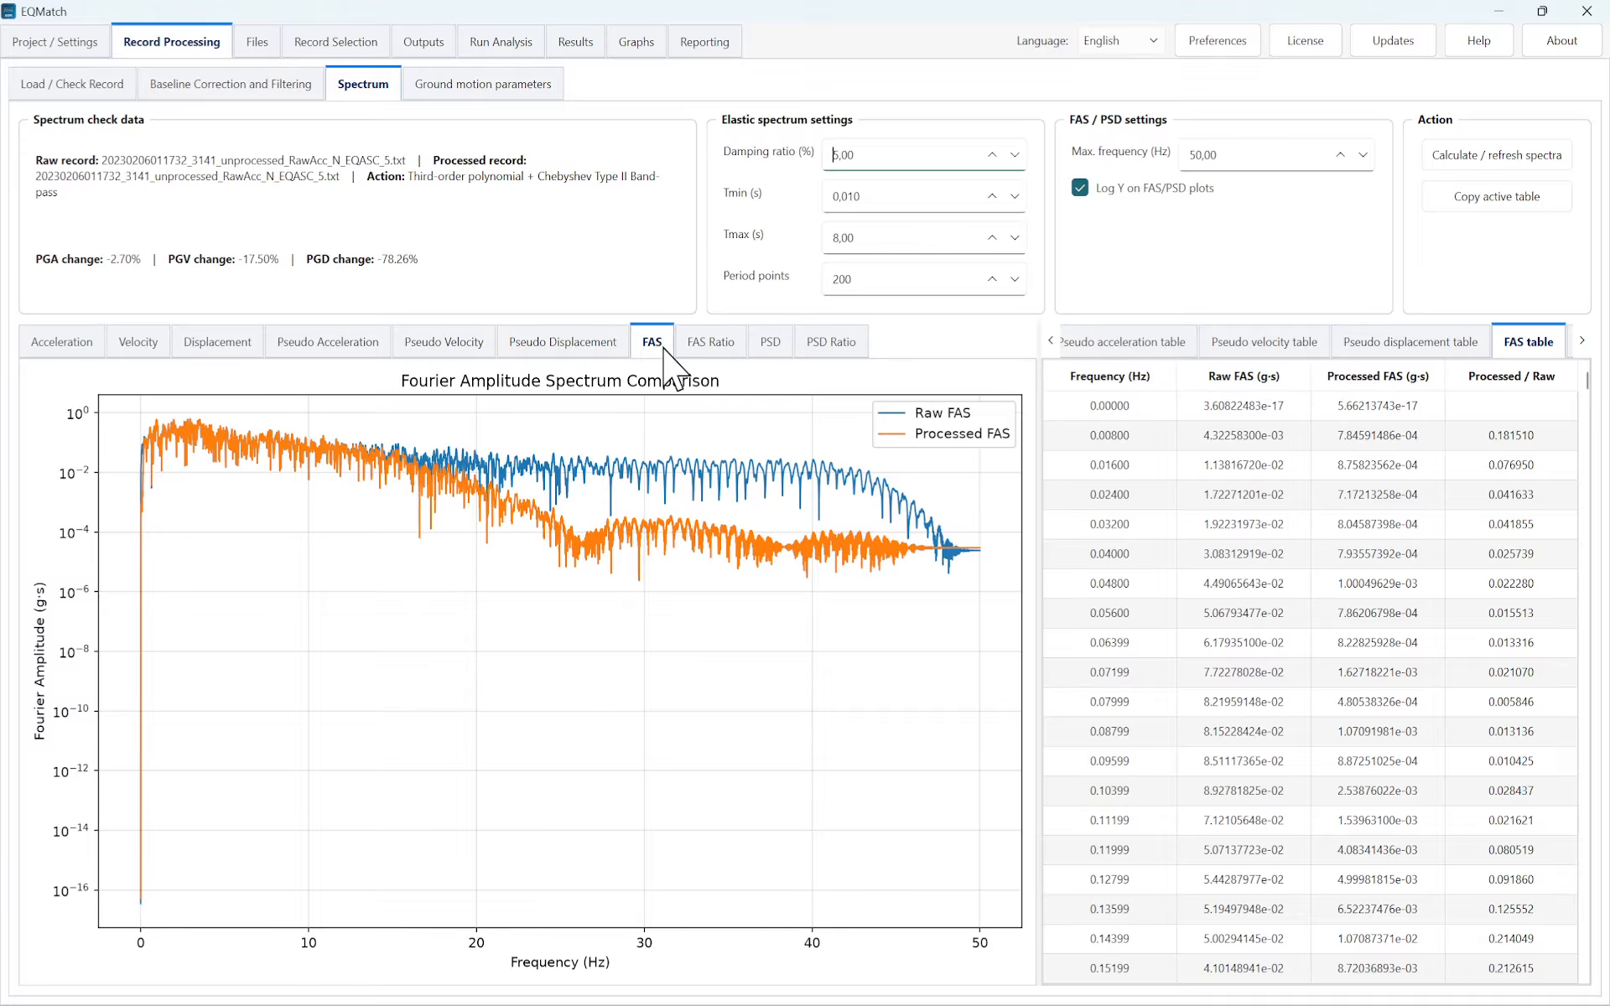
pyautogui.click(772, 349)
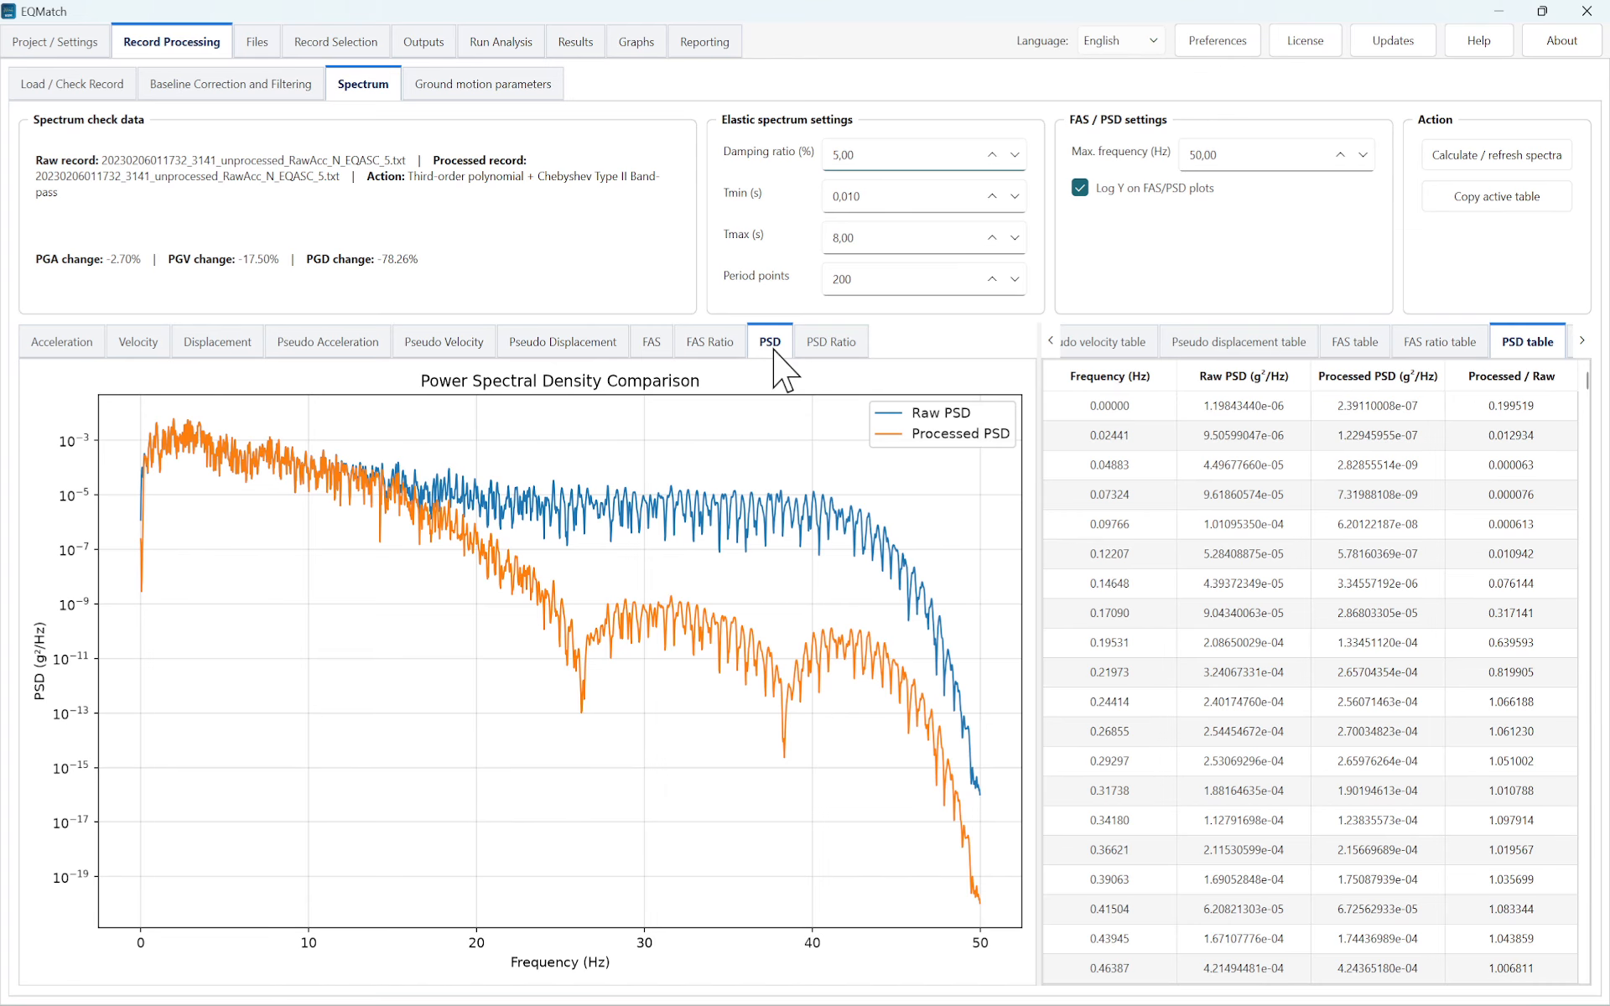
# Examine the raw and processed ground motion parameters along with the uniform and bracketed duration plots
pyautogui.click(531, 93)
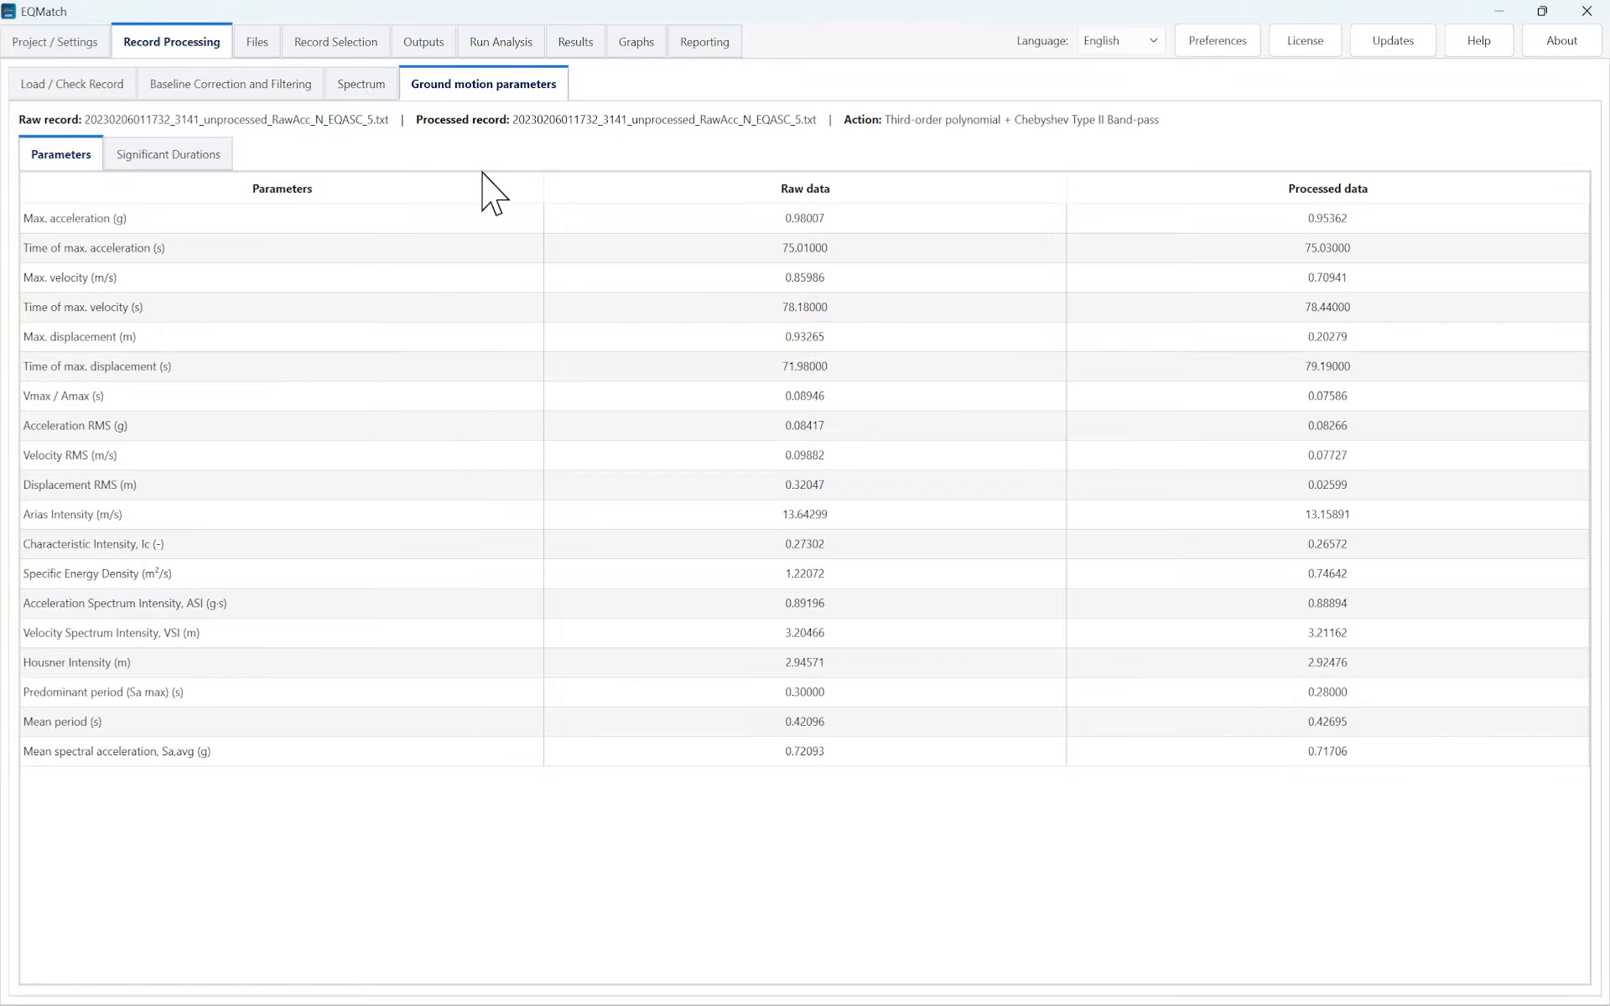
pyautogui.click(220, 159)
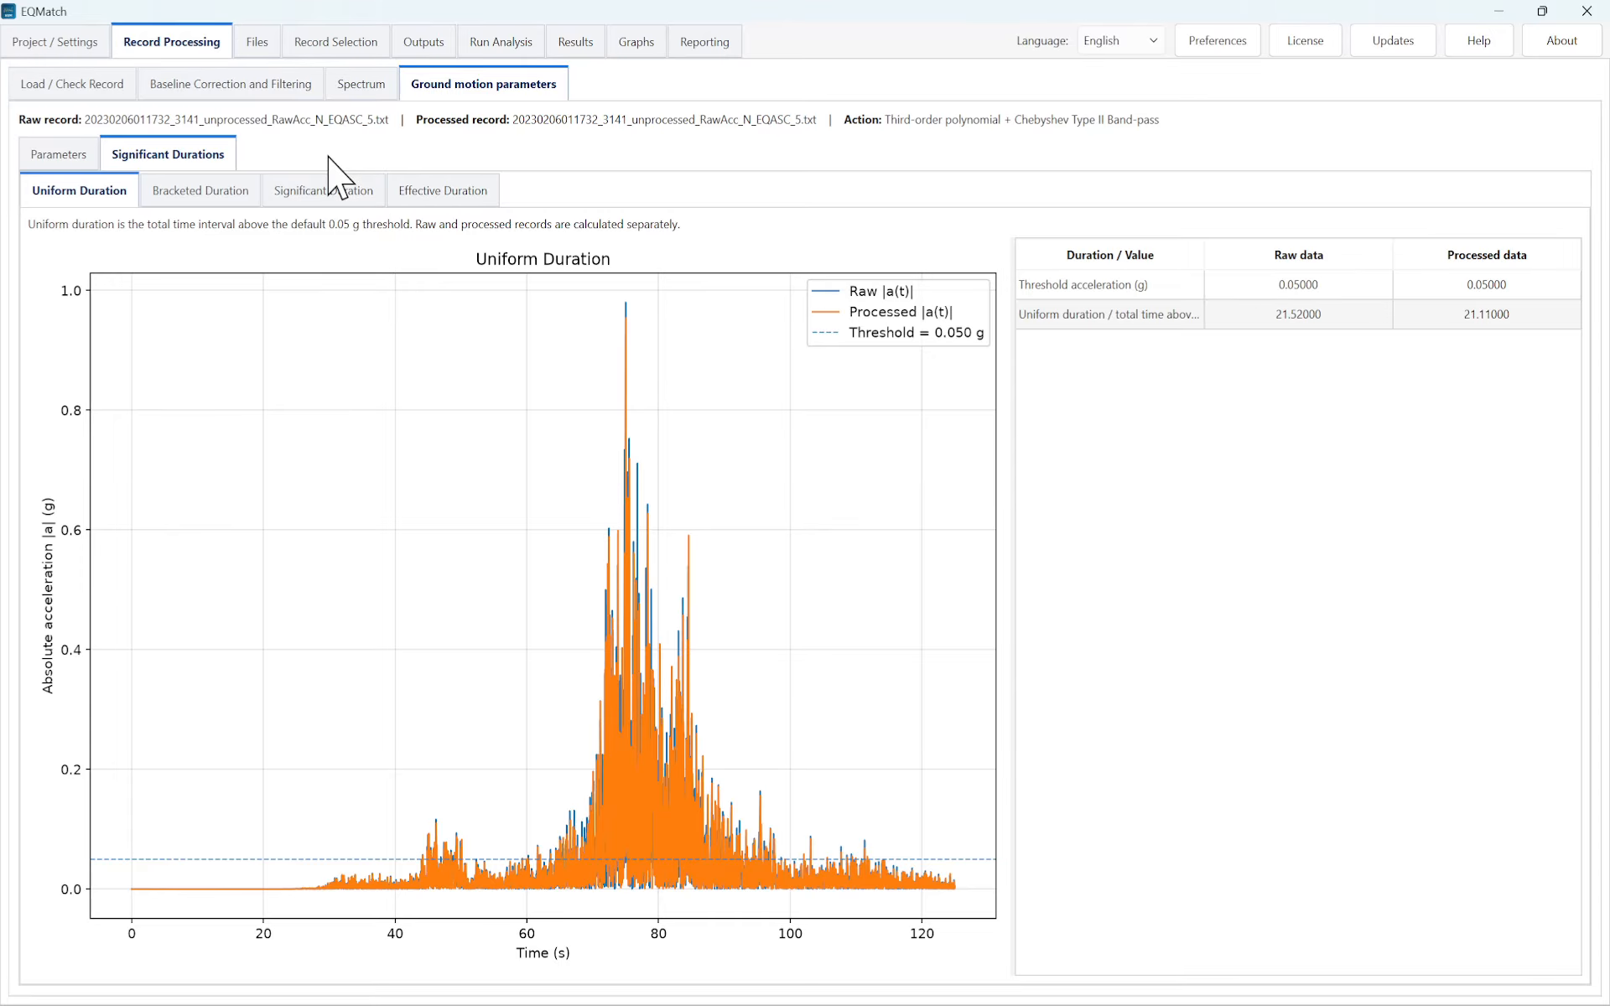
pyautogui.click(249, 192)
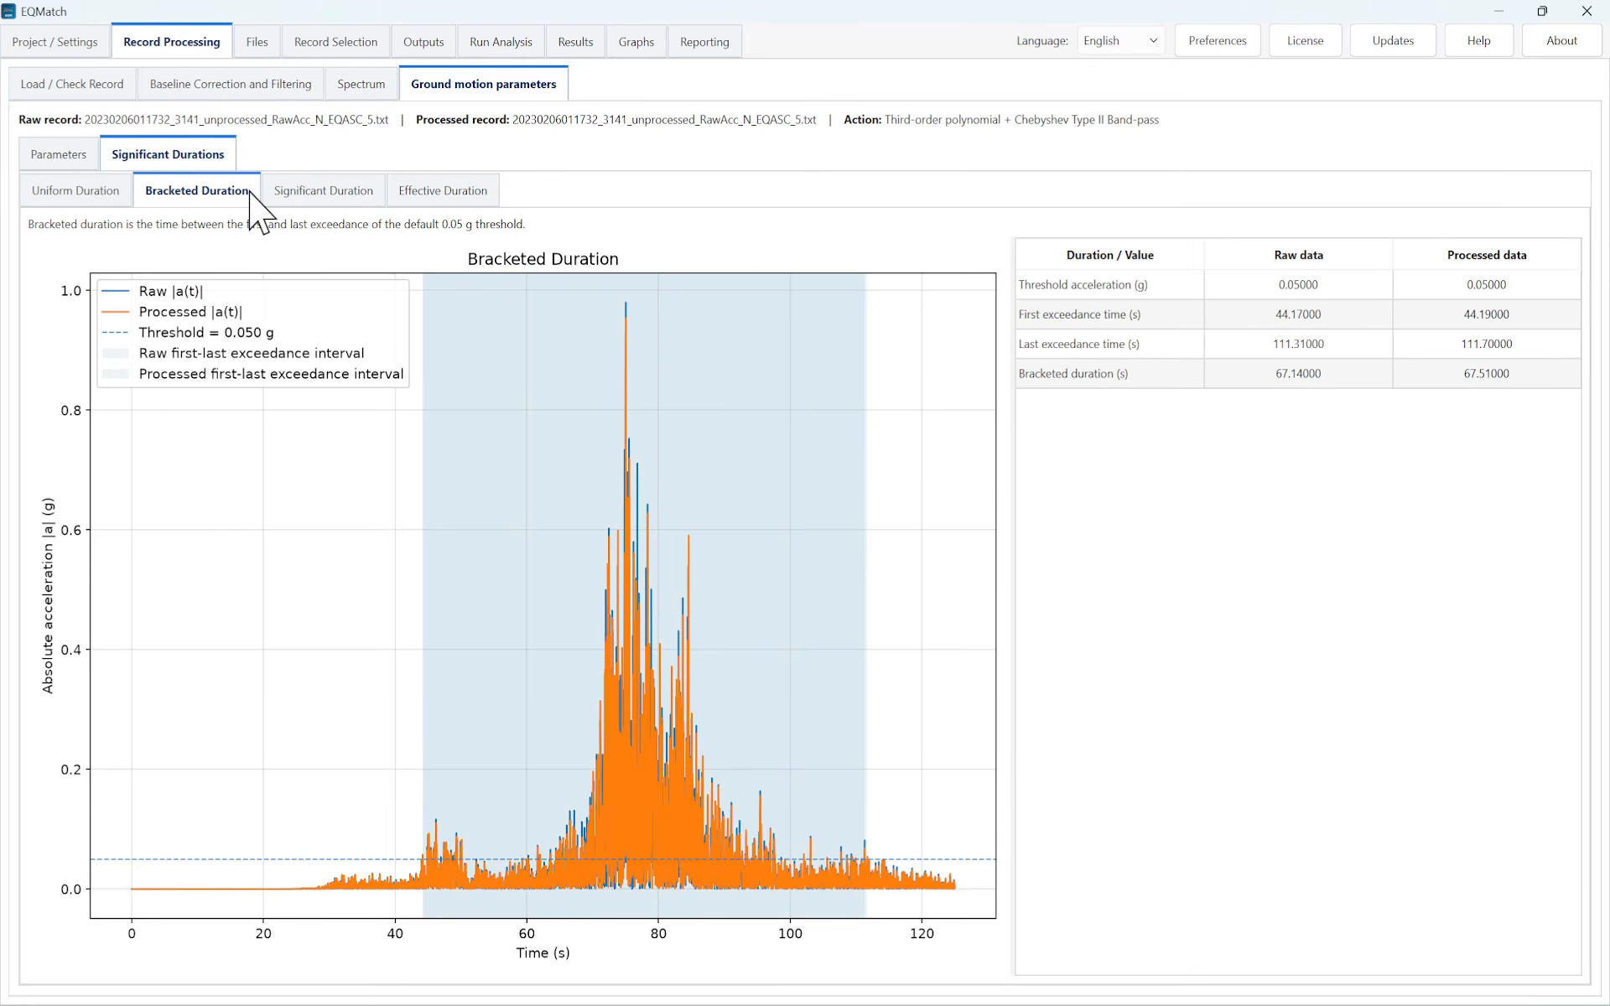
# Examine the significant and effective duration plots, comparing the raw and processed Ds5-95 significant durations
pyautogui.click(346, 192)
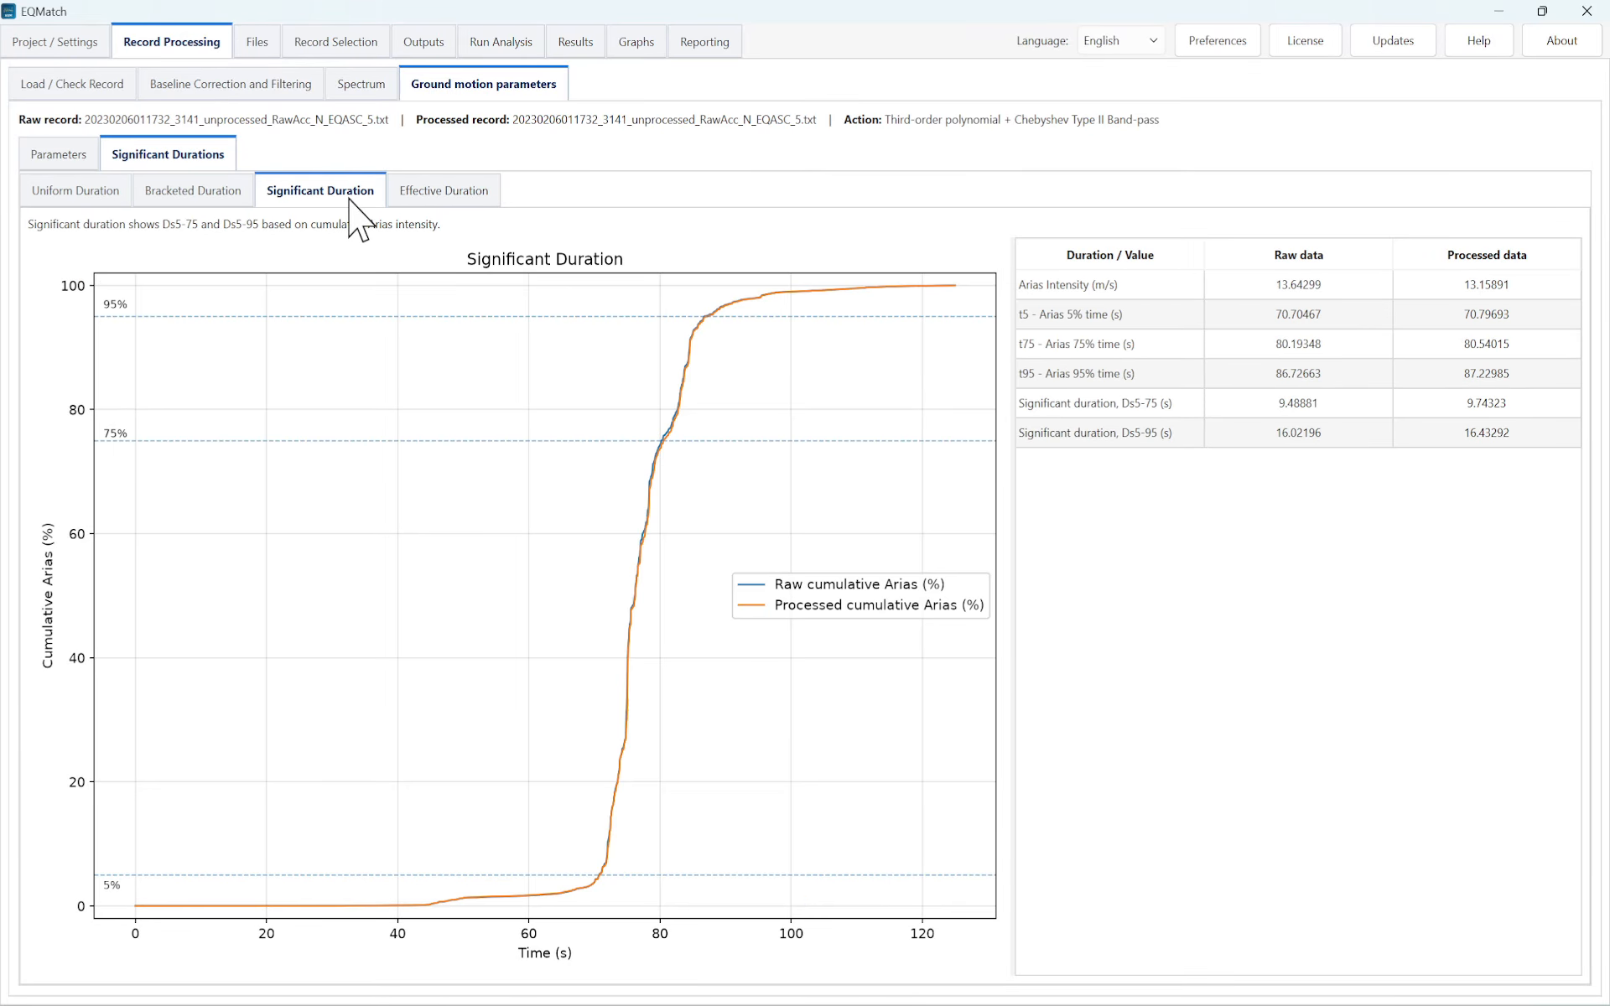
pyautogui.click(477, 204)
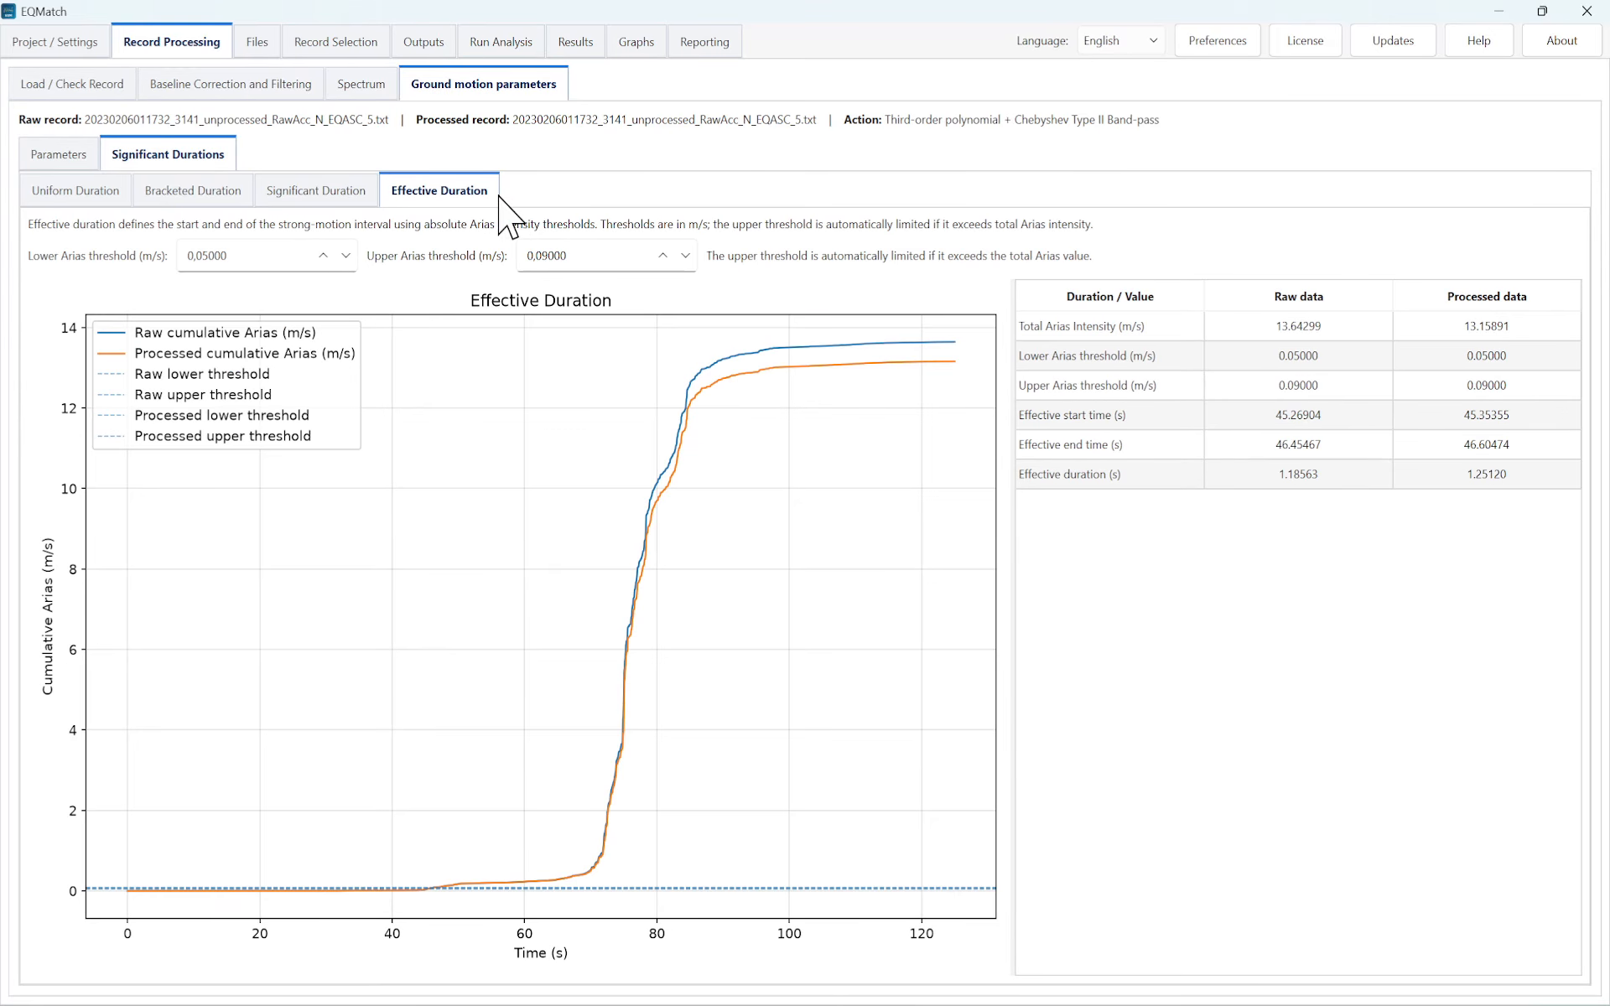
pyautogui.click(354, 202)
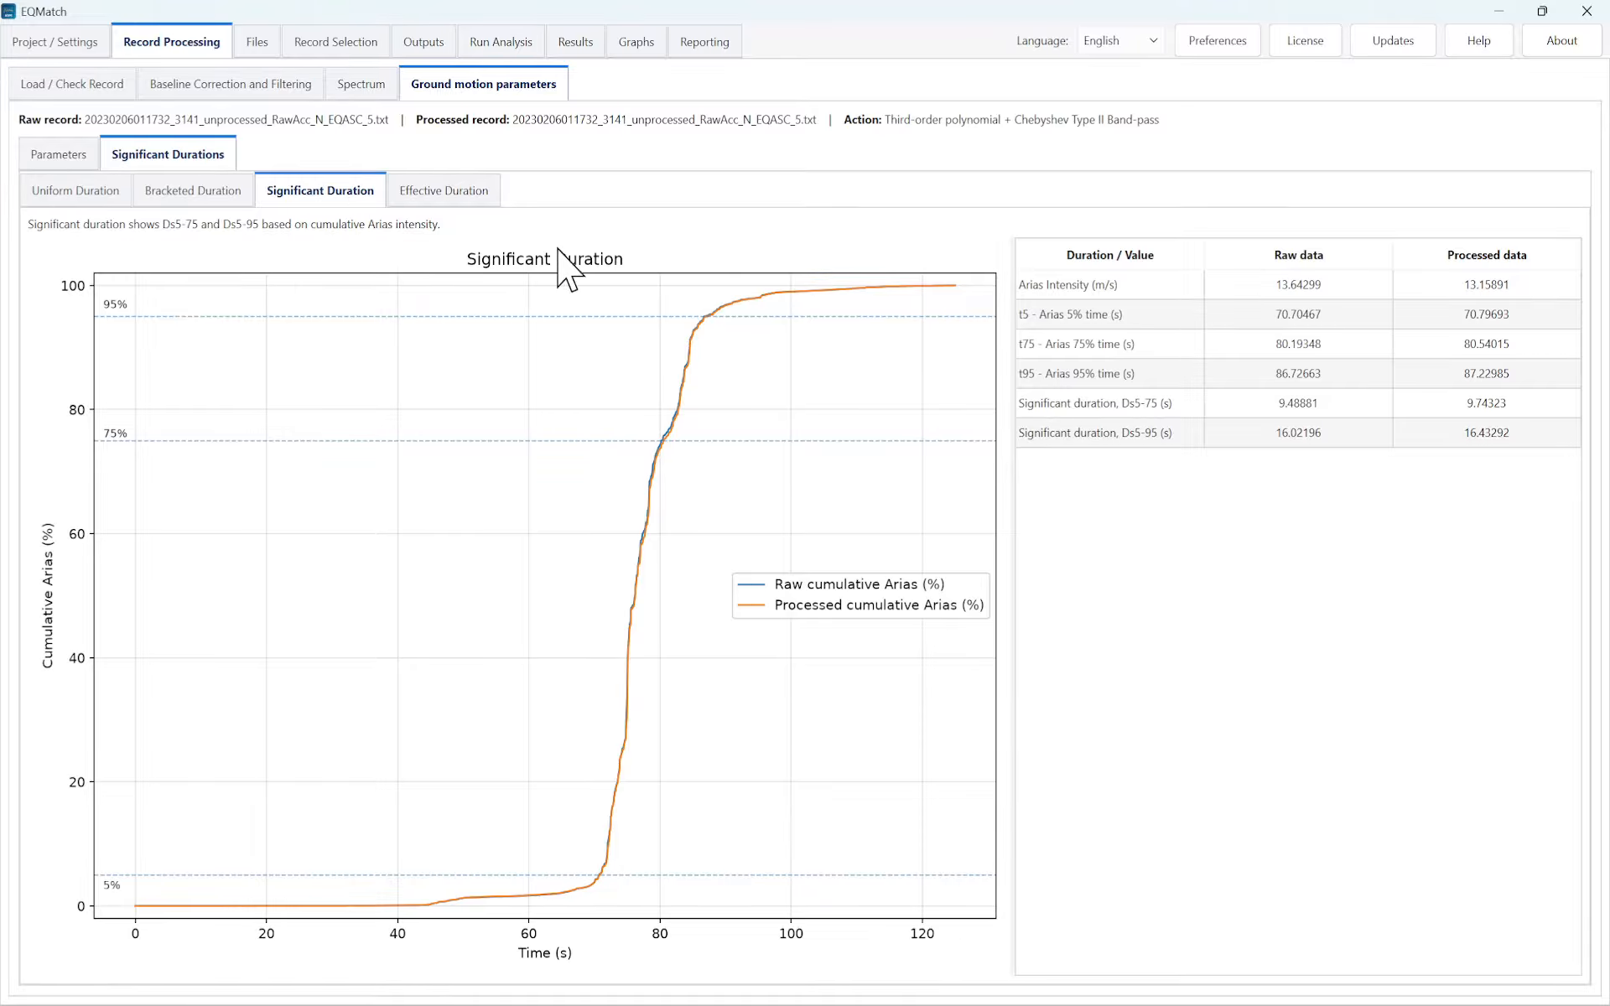
pyautogui.click(1151, 445)
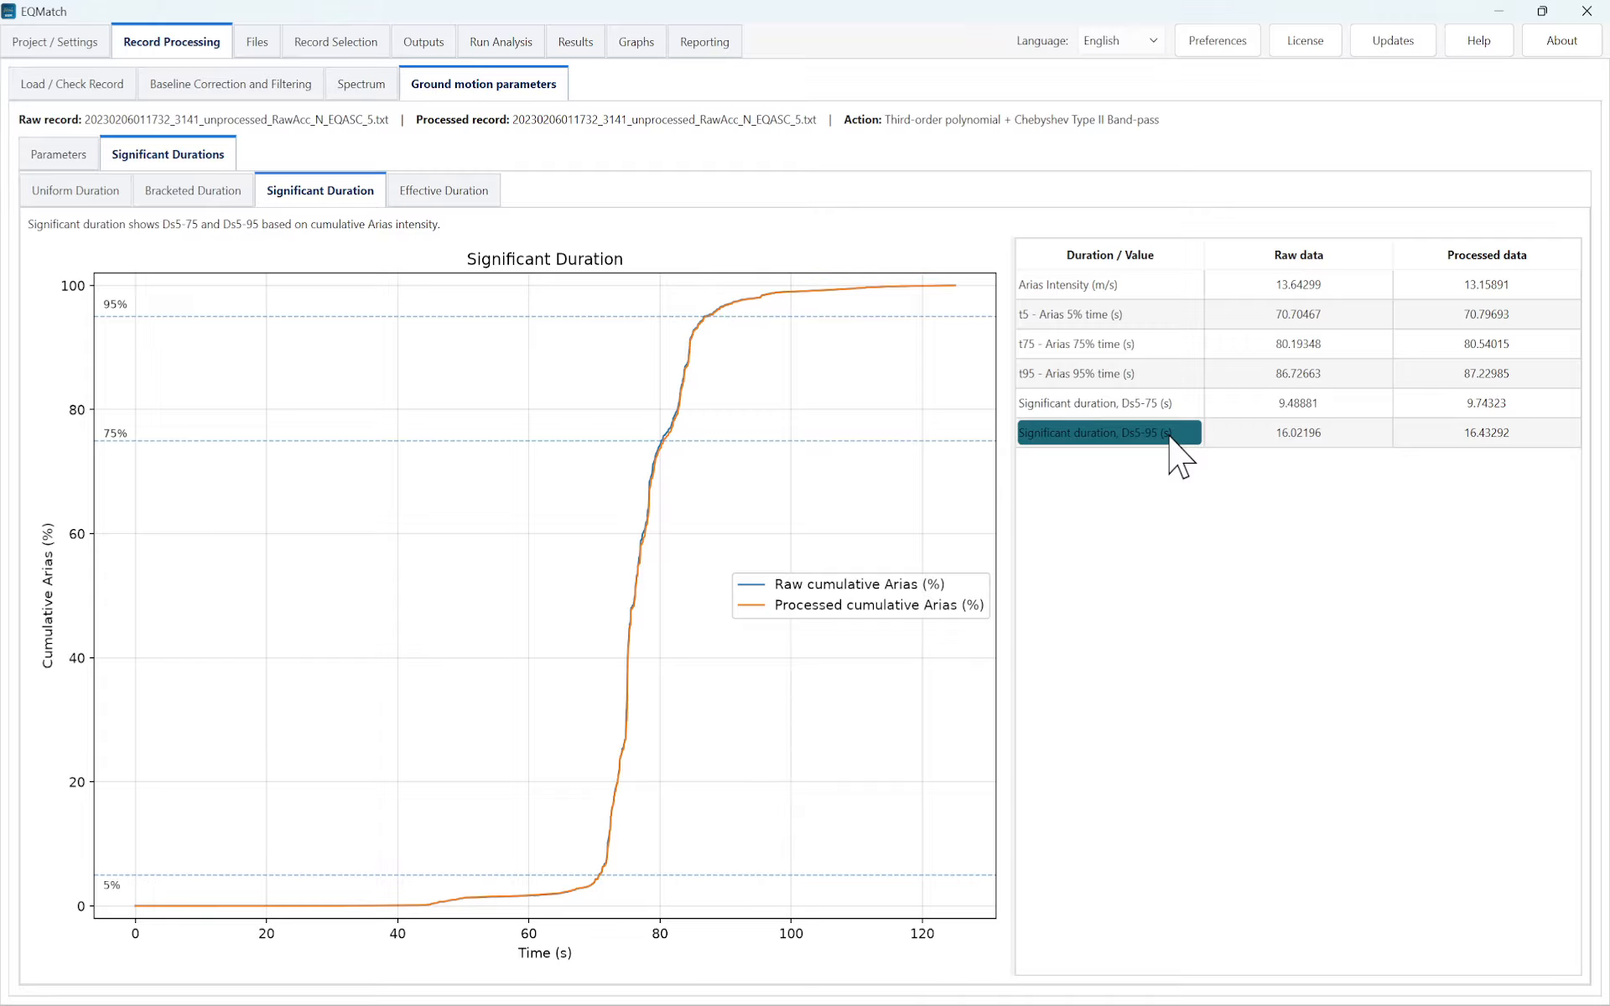
pyautogui.click(1174, 462)
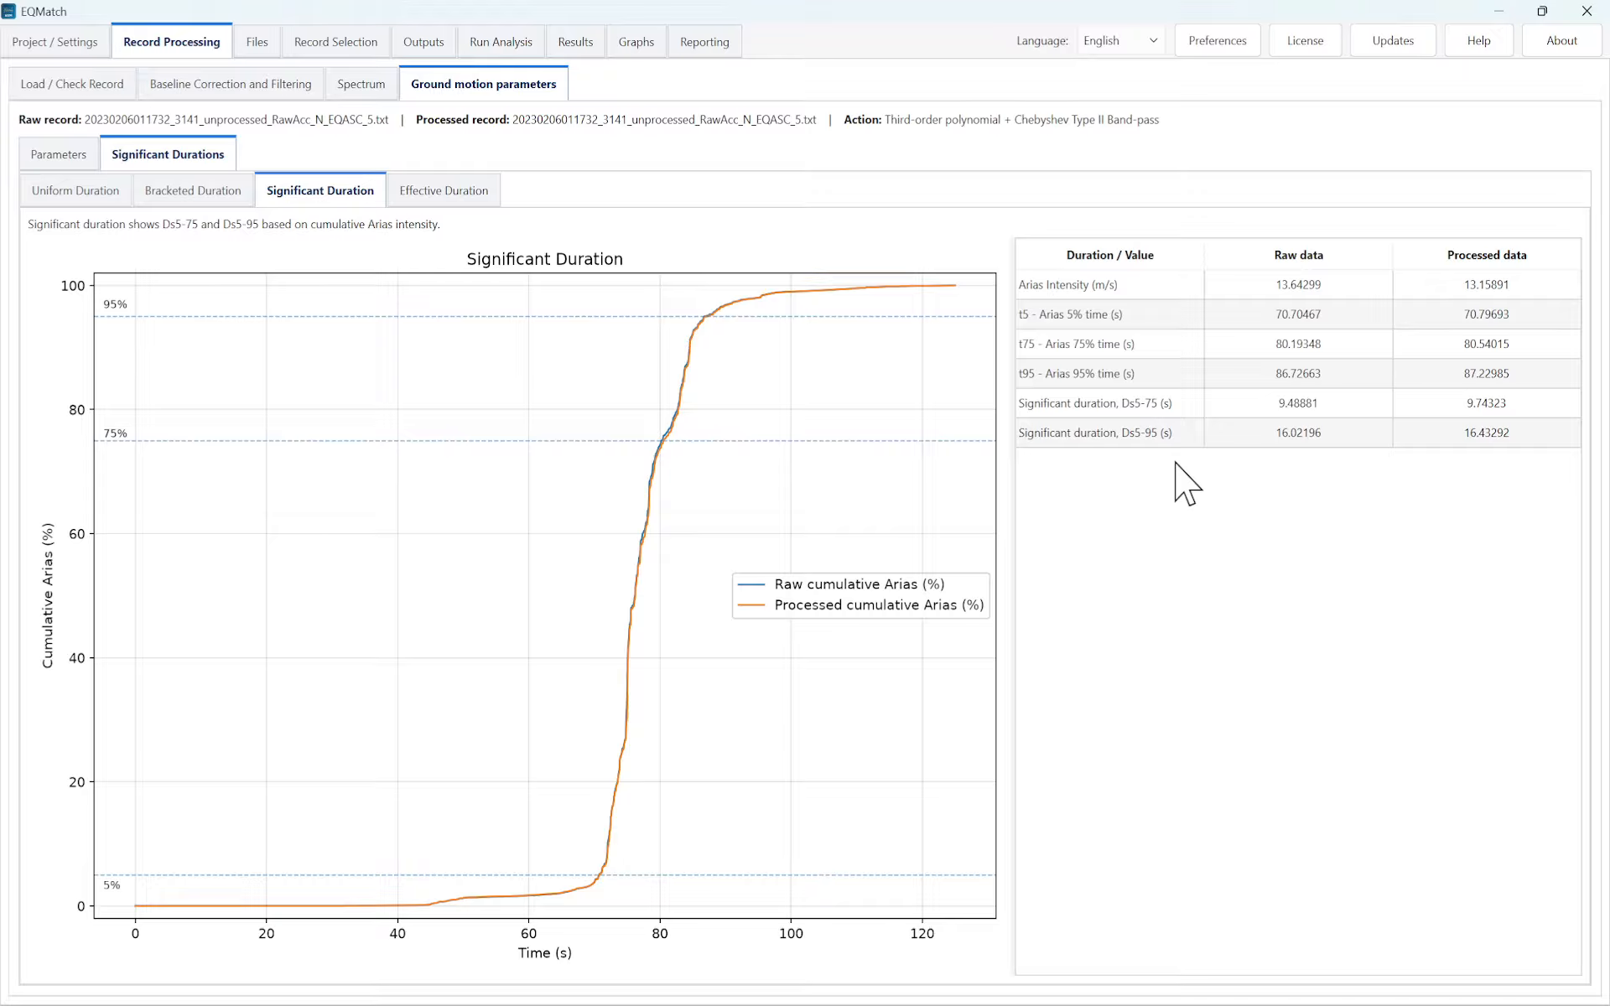
pyautogui.click(1245, 429)
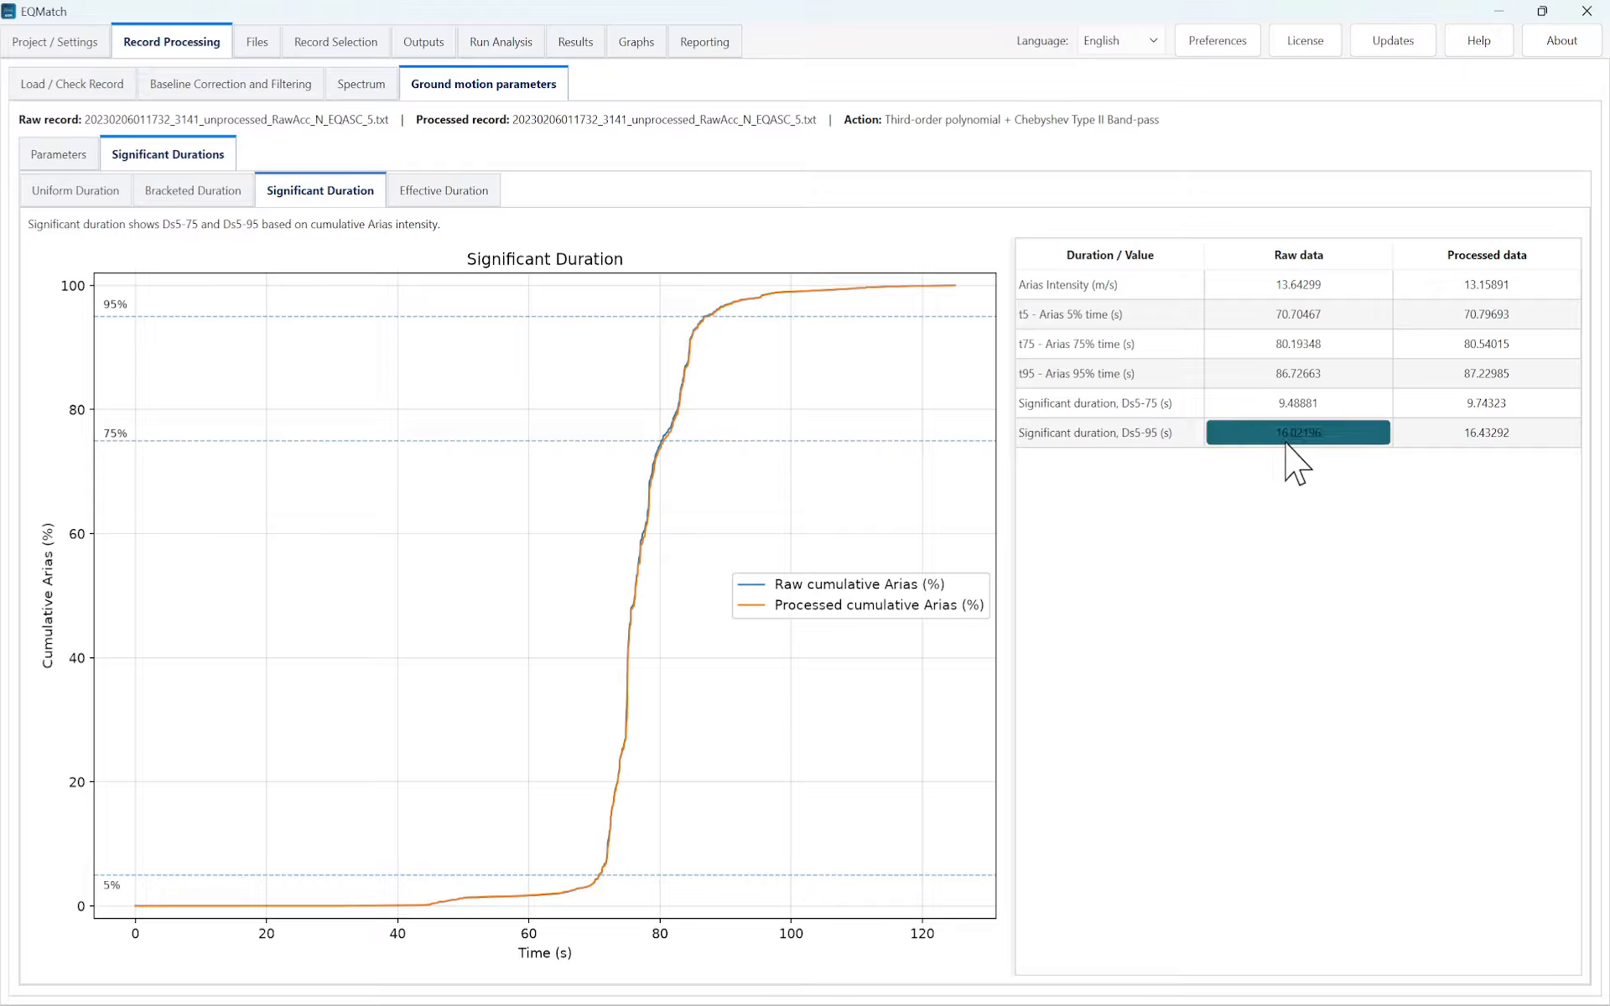
pyautogui.click(1439, 441)
pyautogui.click(1424, 478)
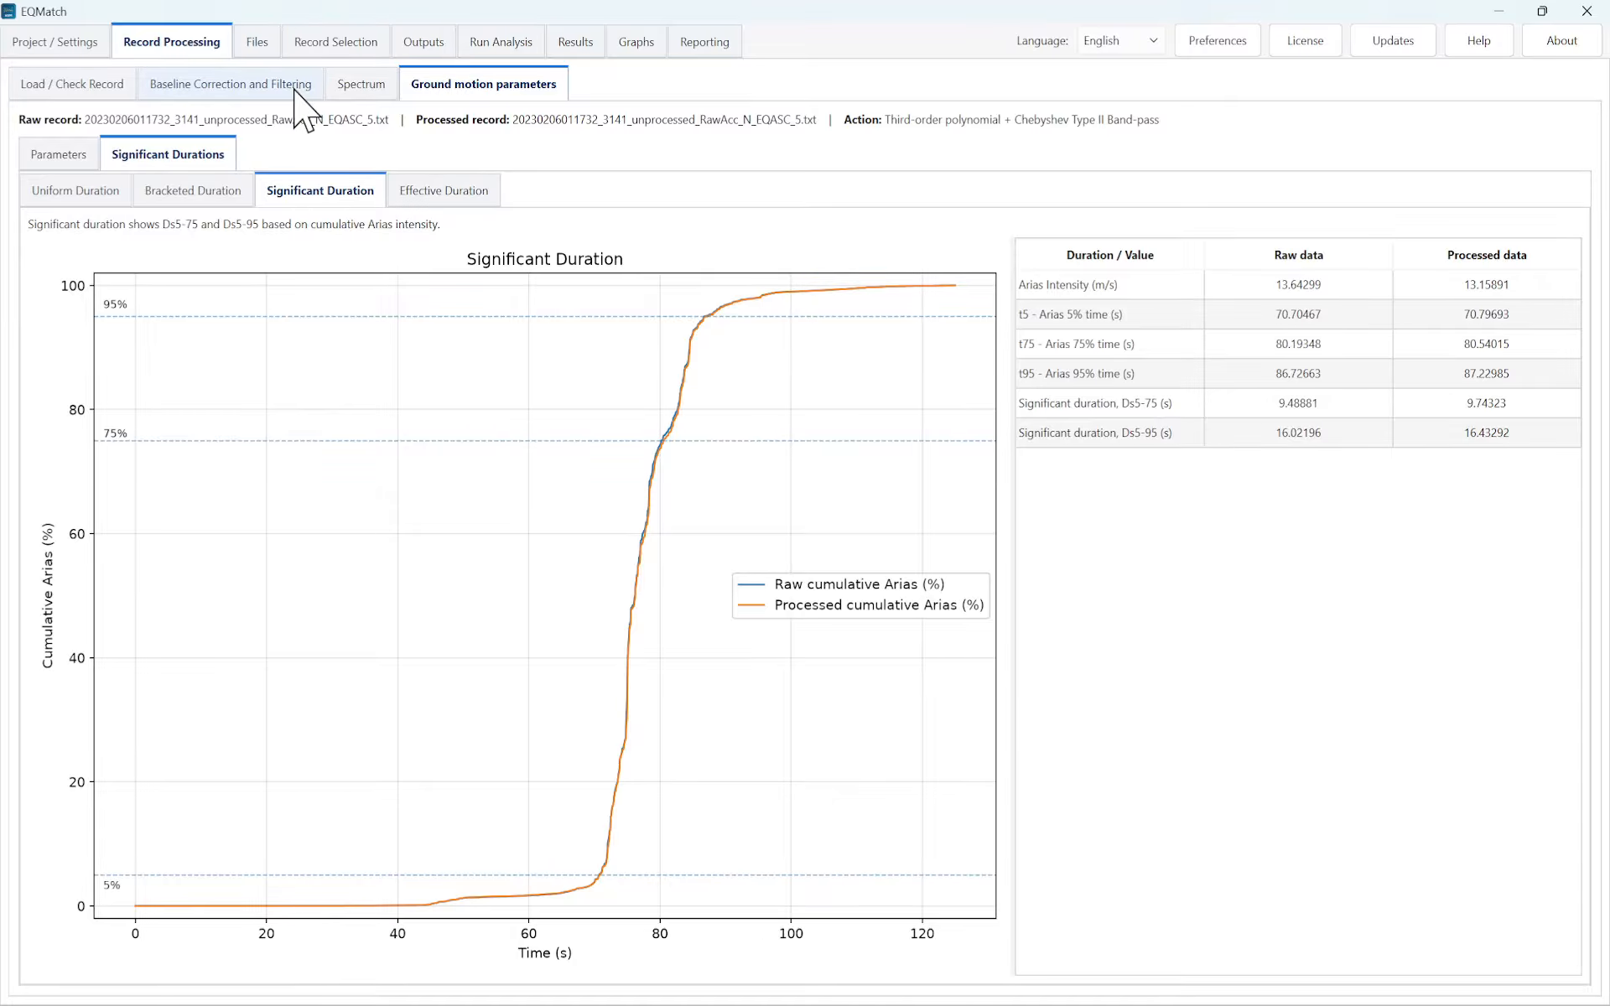
# Send the baseline-corrected and filtered record to the analysis files and check the acceleration records list
pyautogui.click(267, 92)
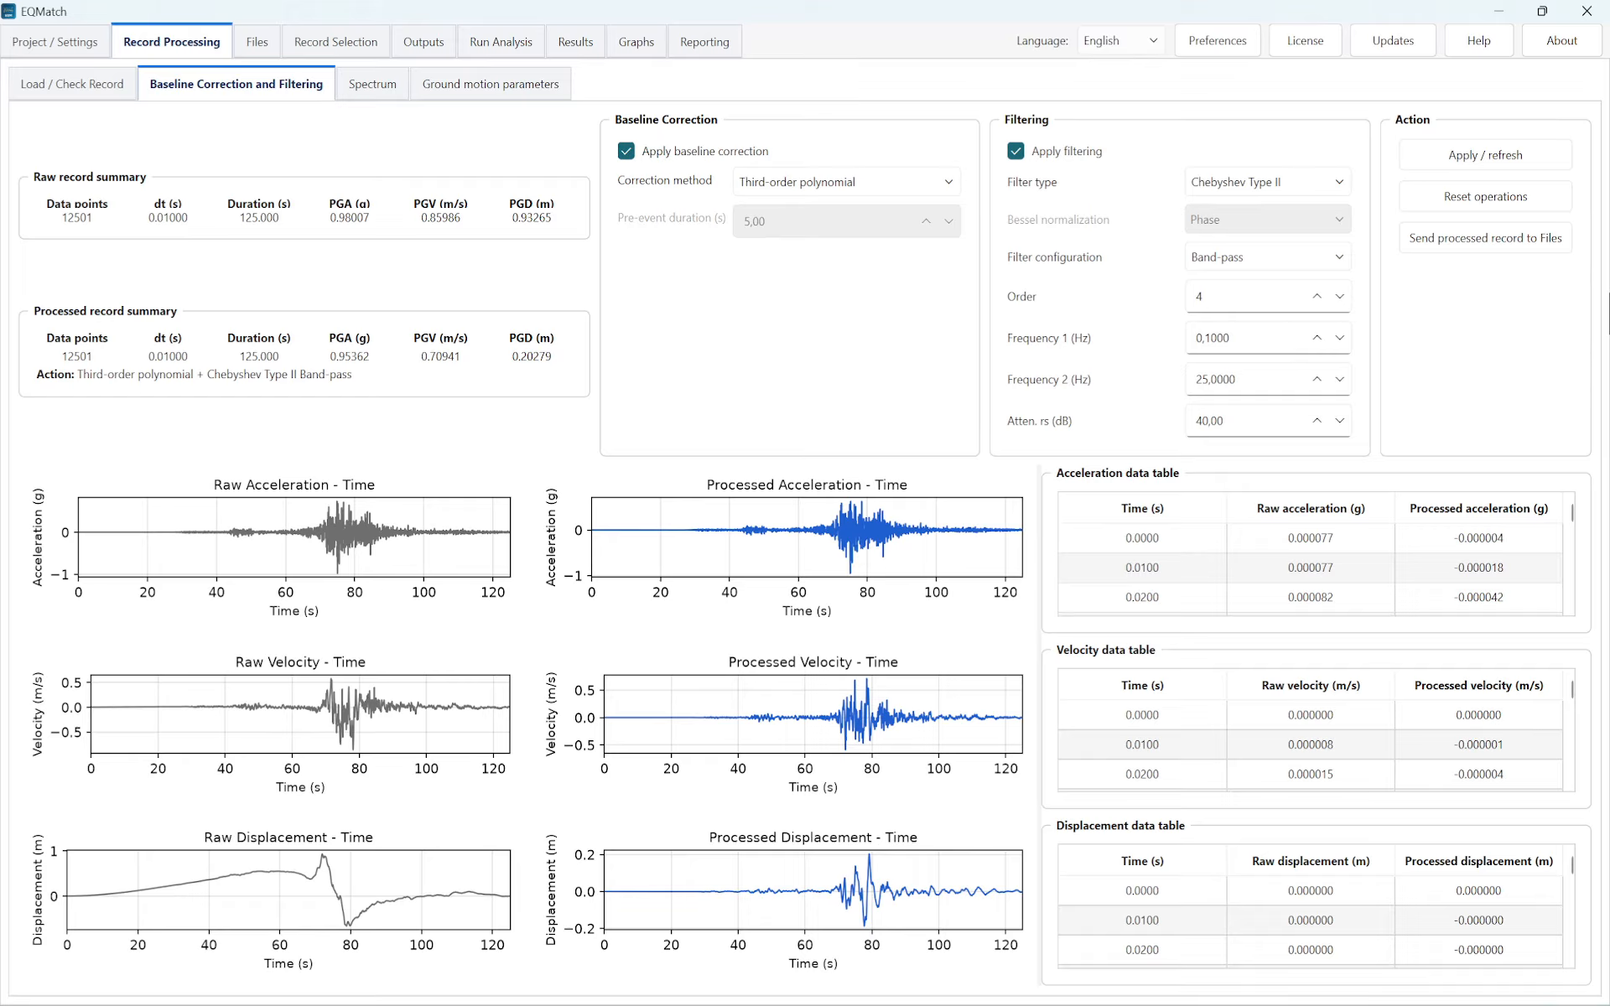
pyautogui.click(1512, 240)
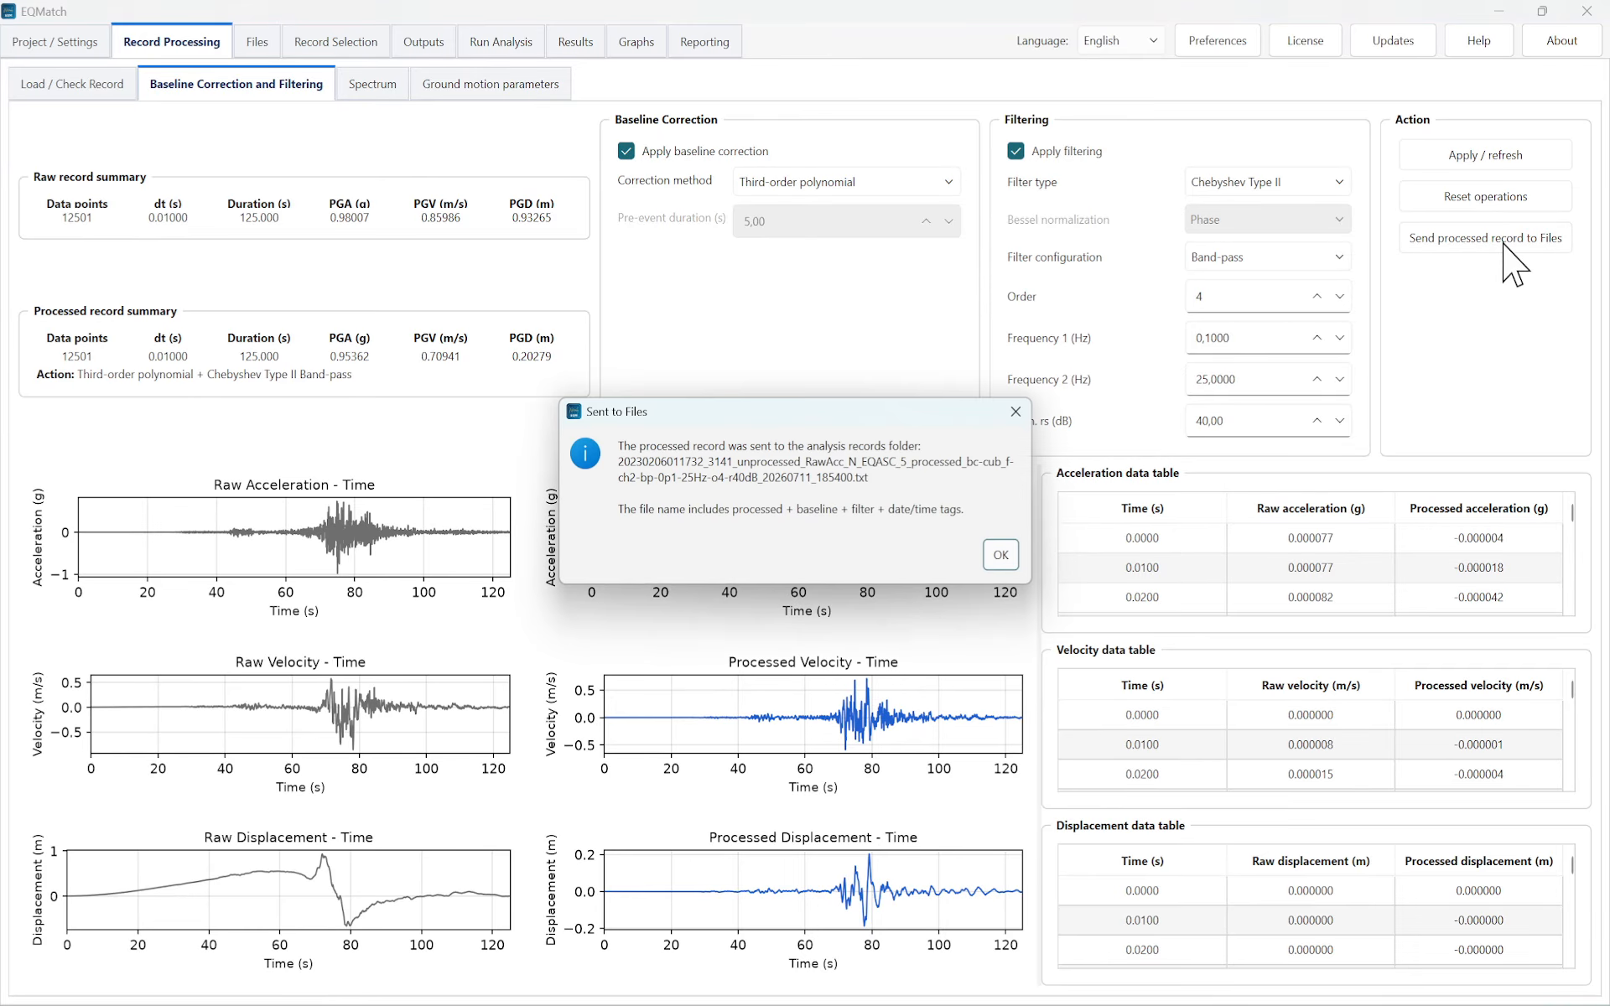
pyautogui.click(1002, 555)
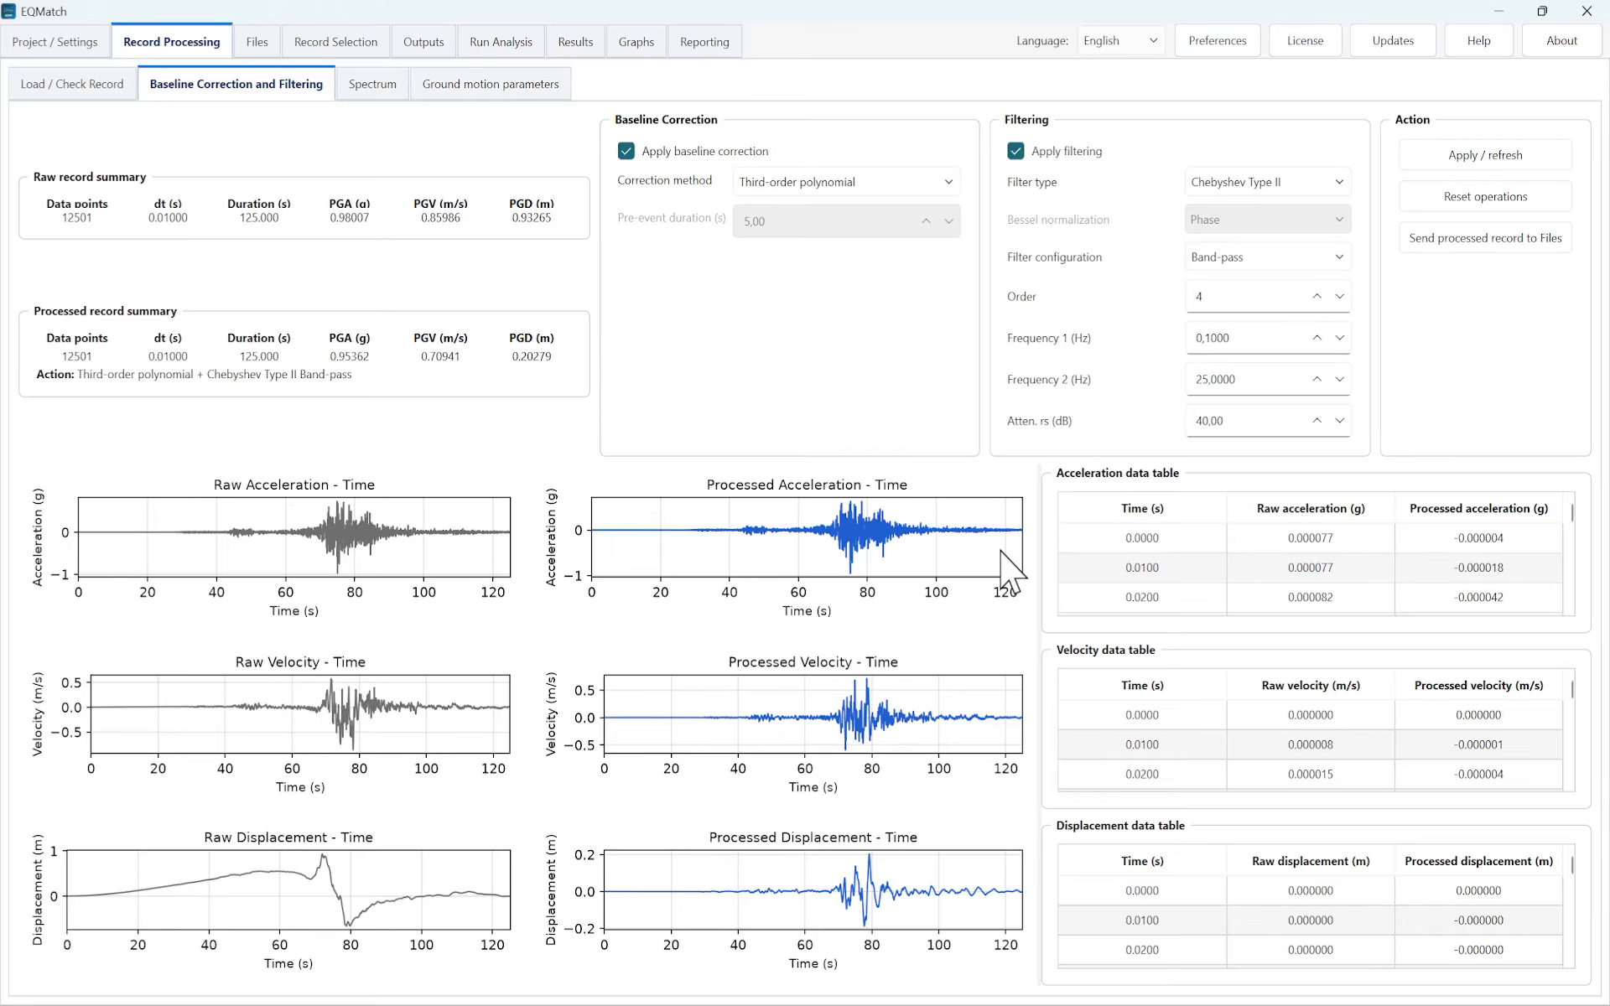
pyautogui.click(257, 44)
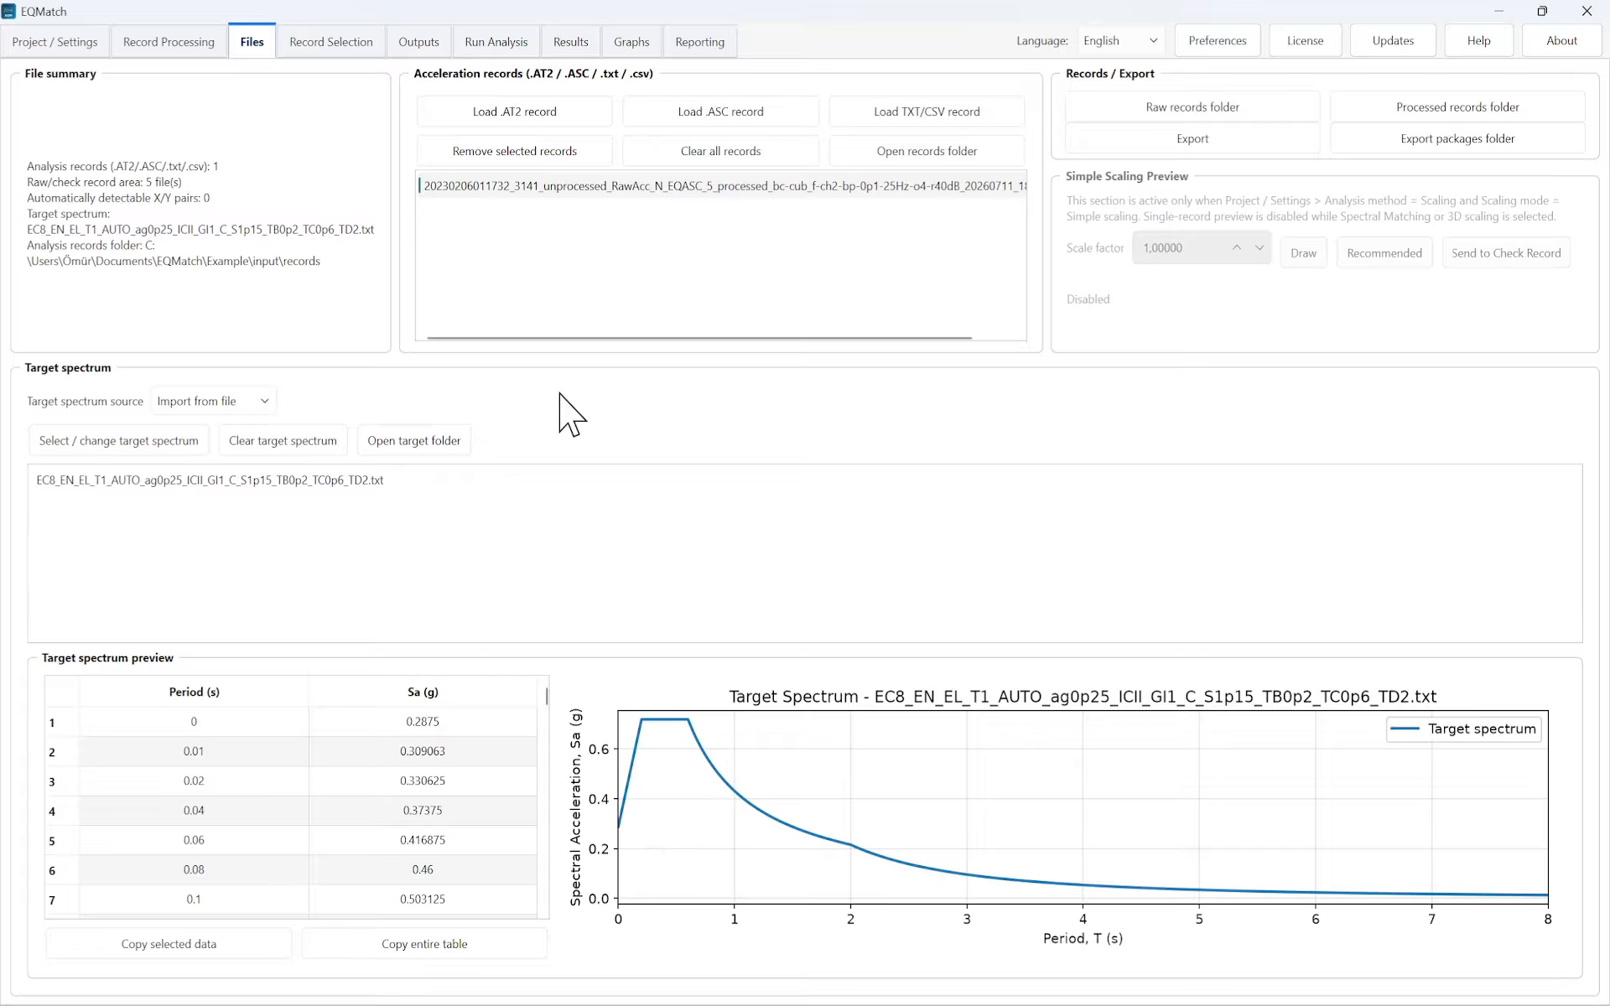
# Create the signal processing report as a Word document, save it in the reports folder and open it in Word
pyautogui.click(703, 44)
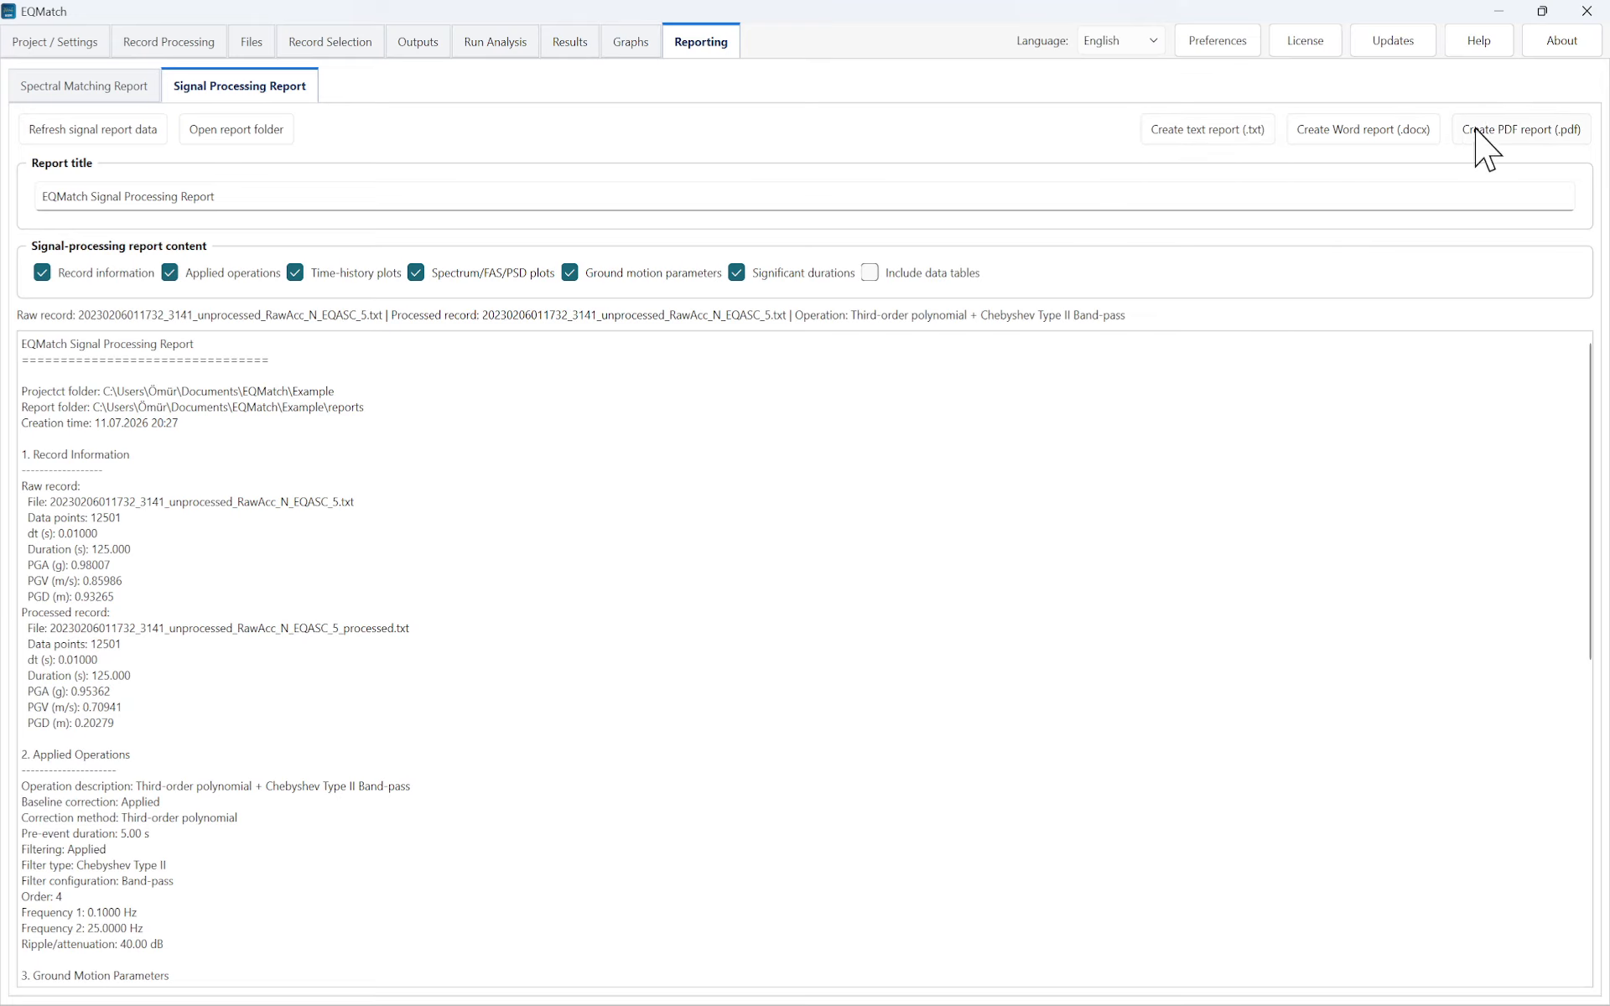
pyautogui.click(1412, 138)
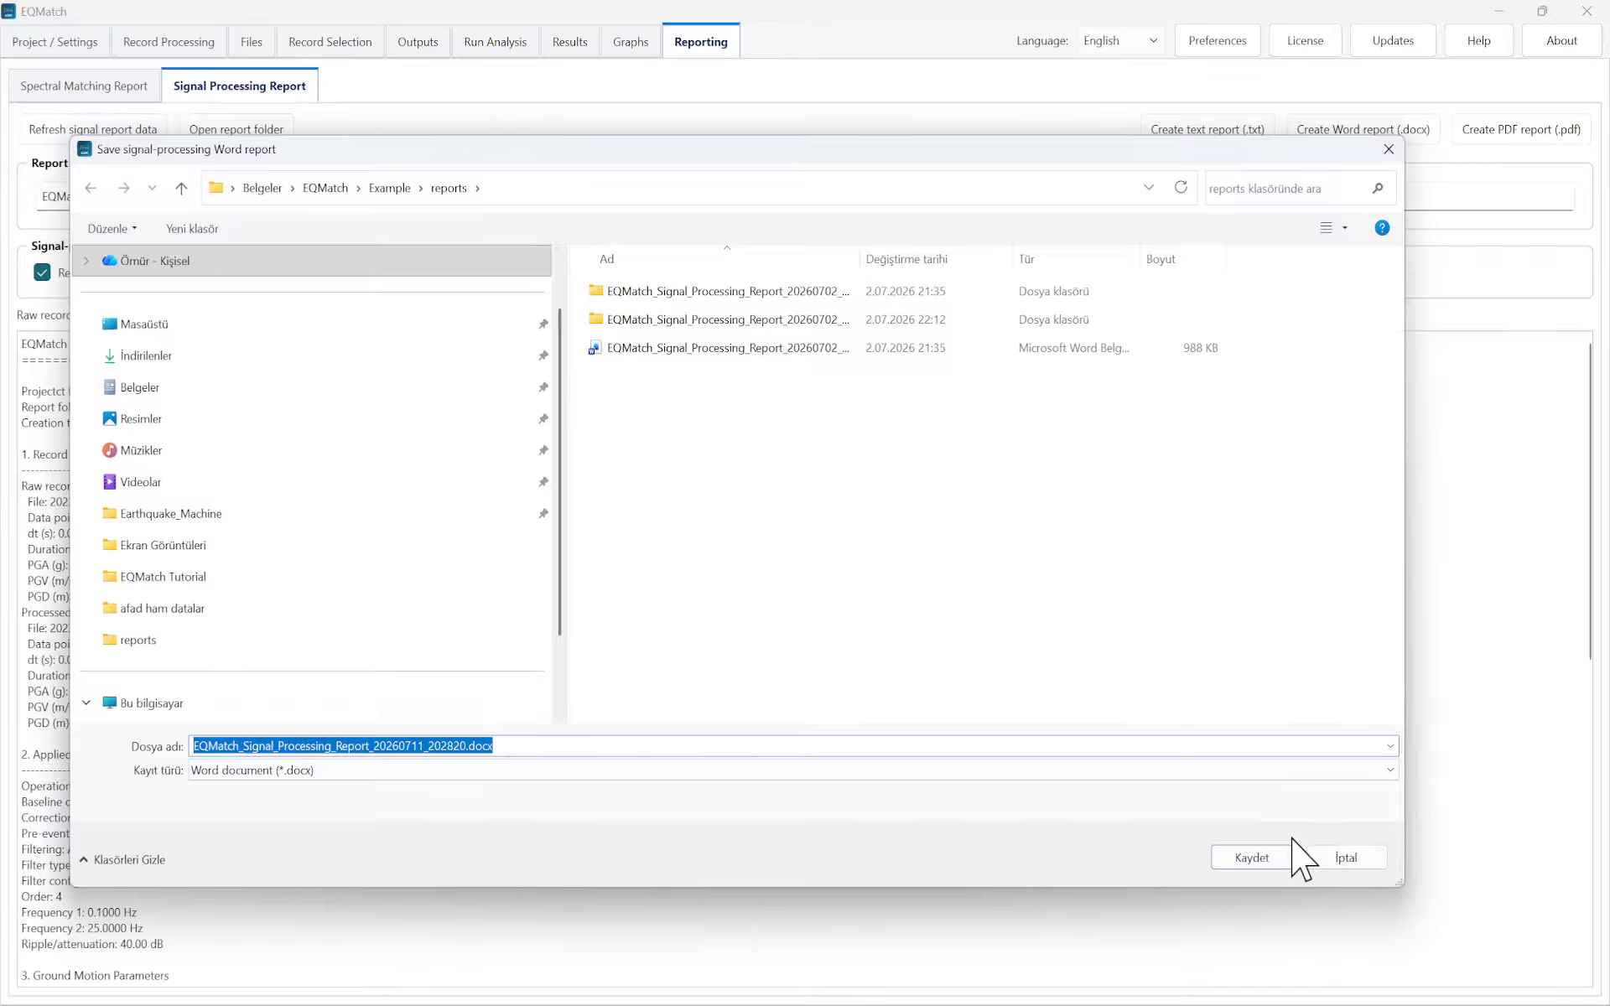
pyautogui.click(1258, 857)
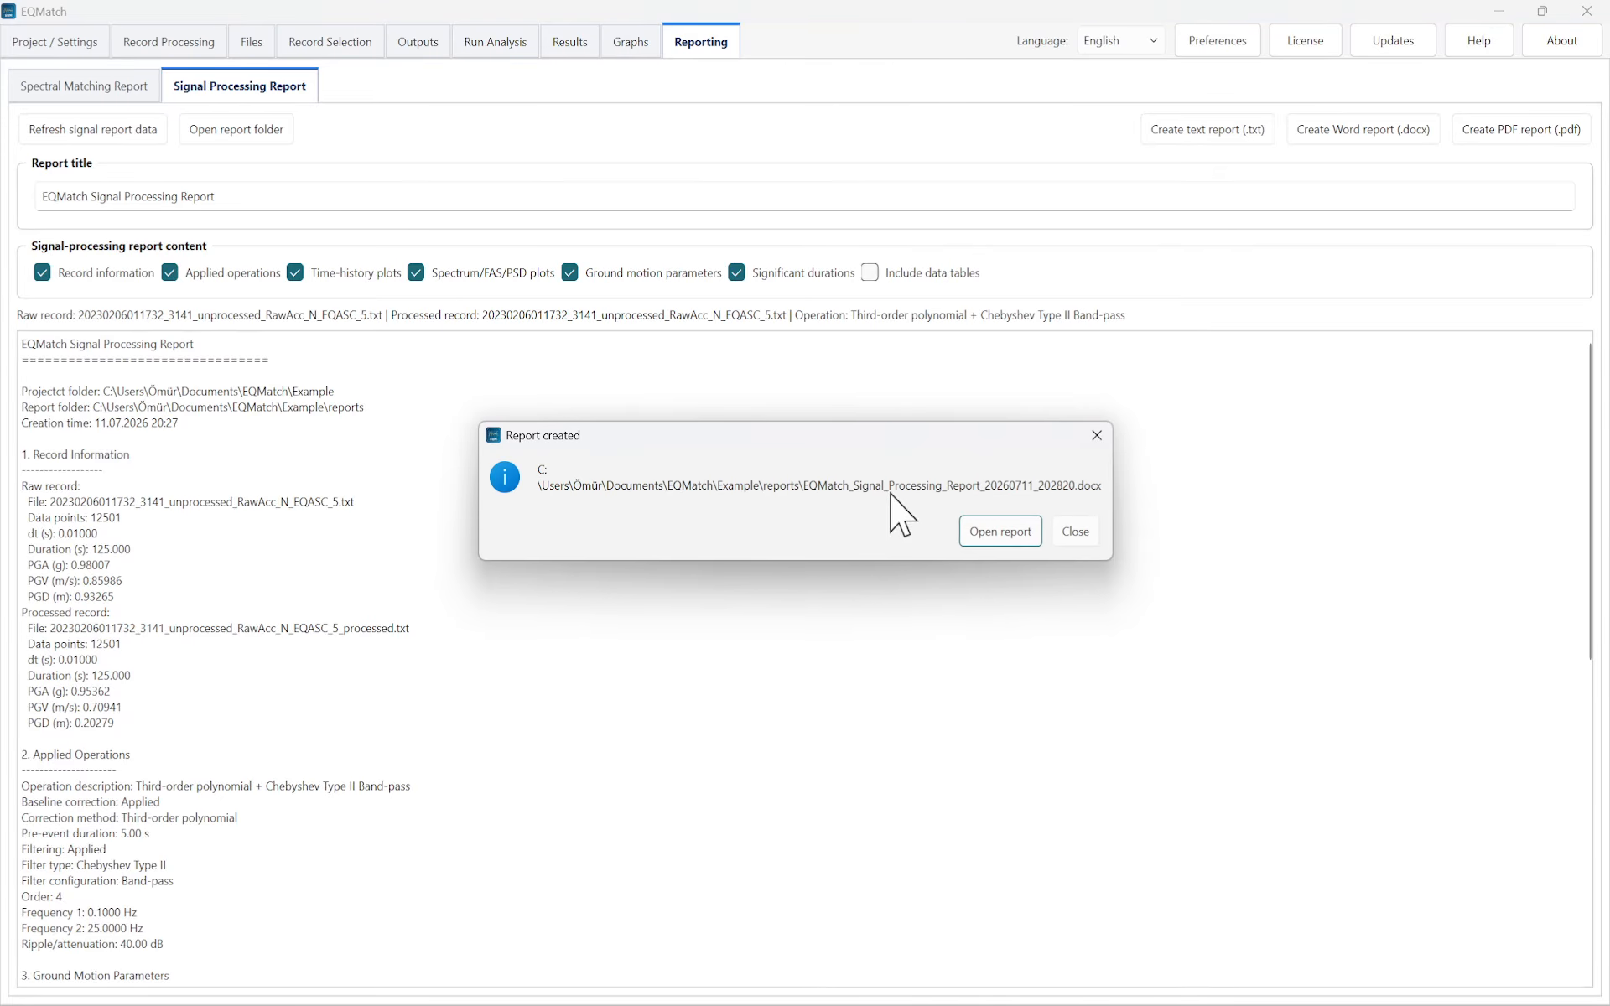
pyautogui.click(999, 532)
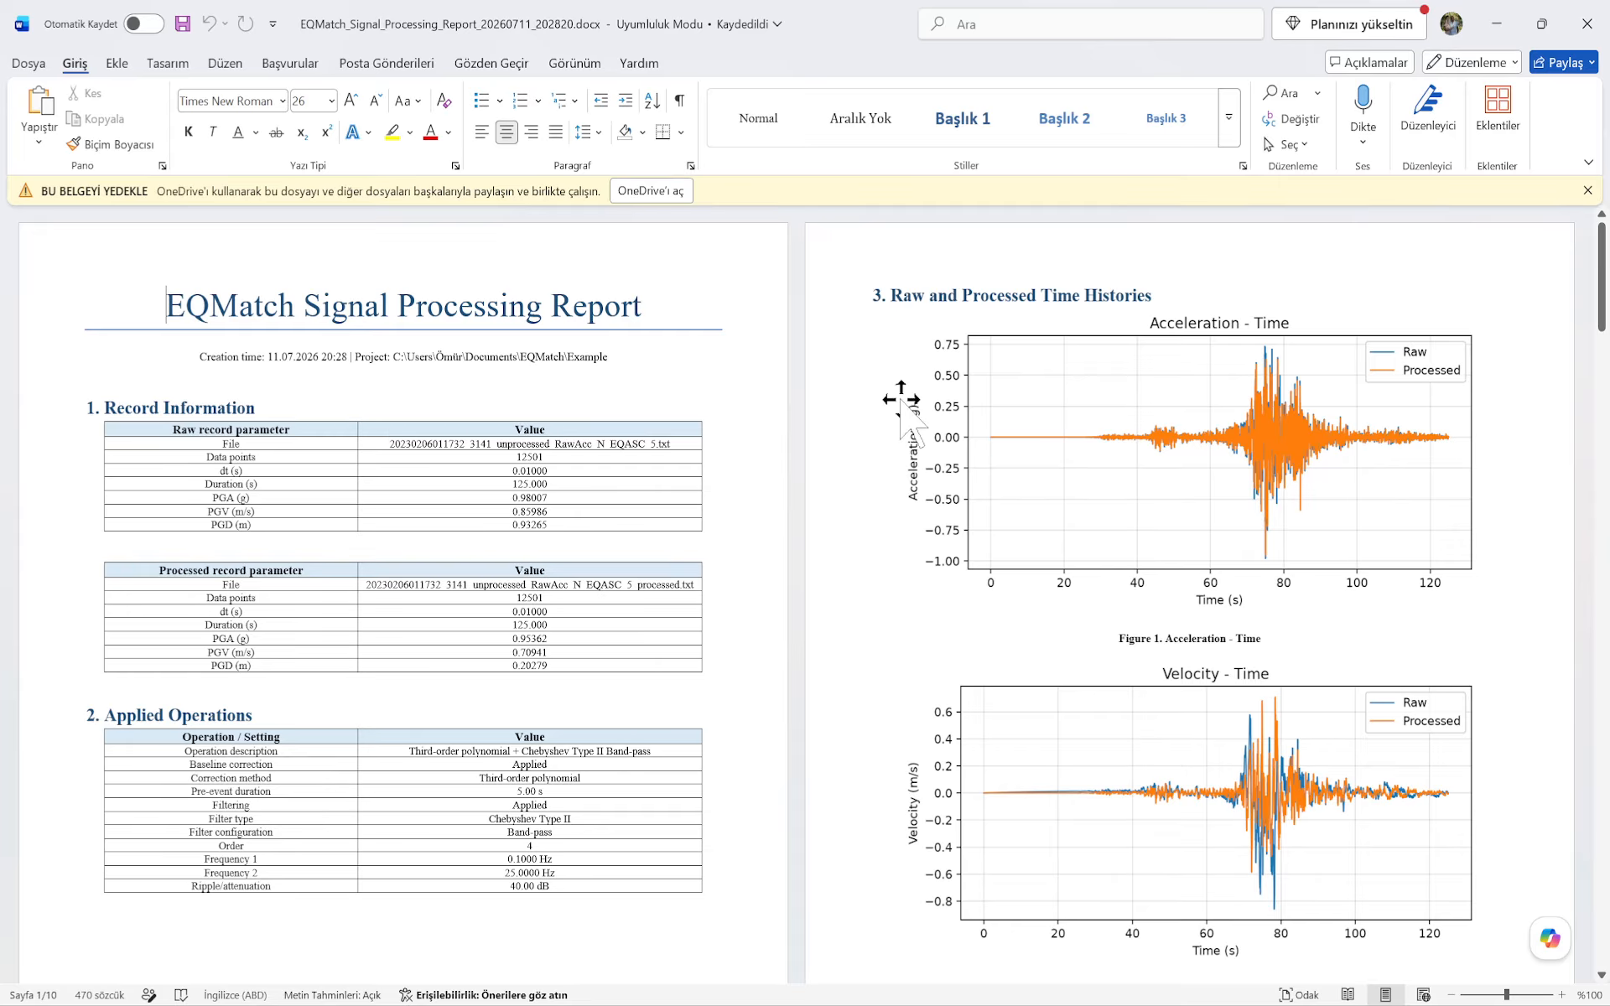
# Dismiss the backup notice and review the report's record information, time histories and acceleration, velocity and displacement spectra
pyautogui.click(1587, 191)
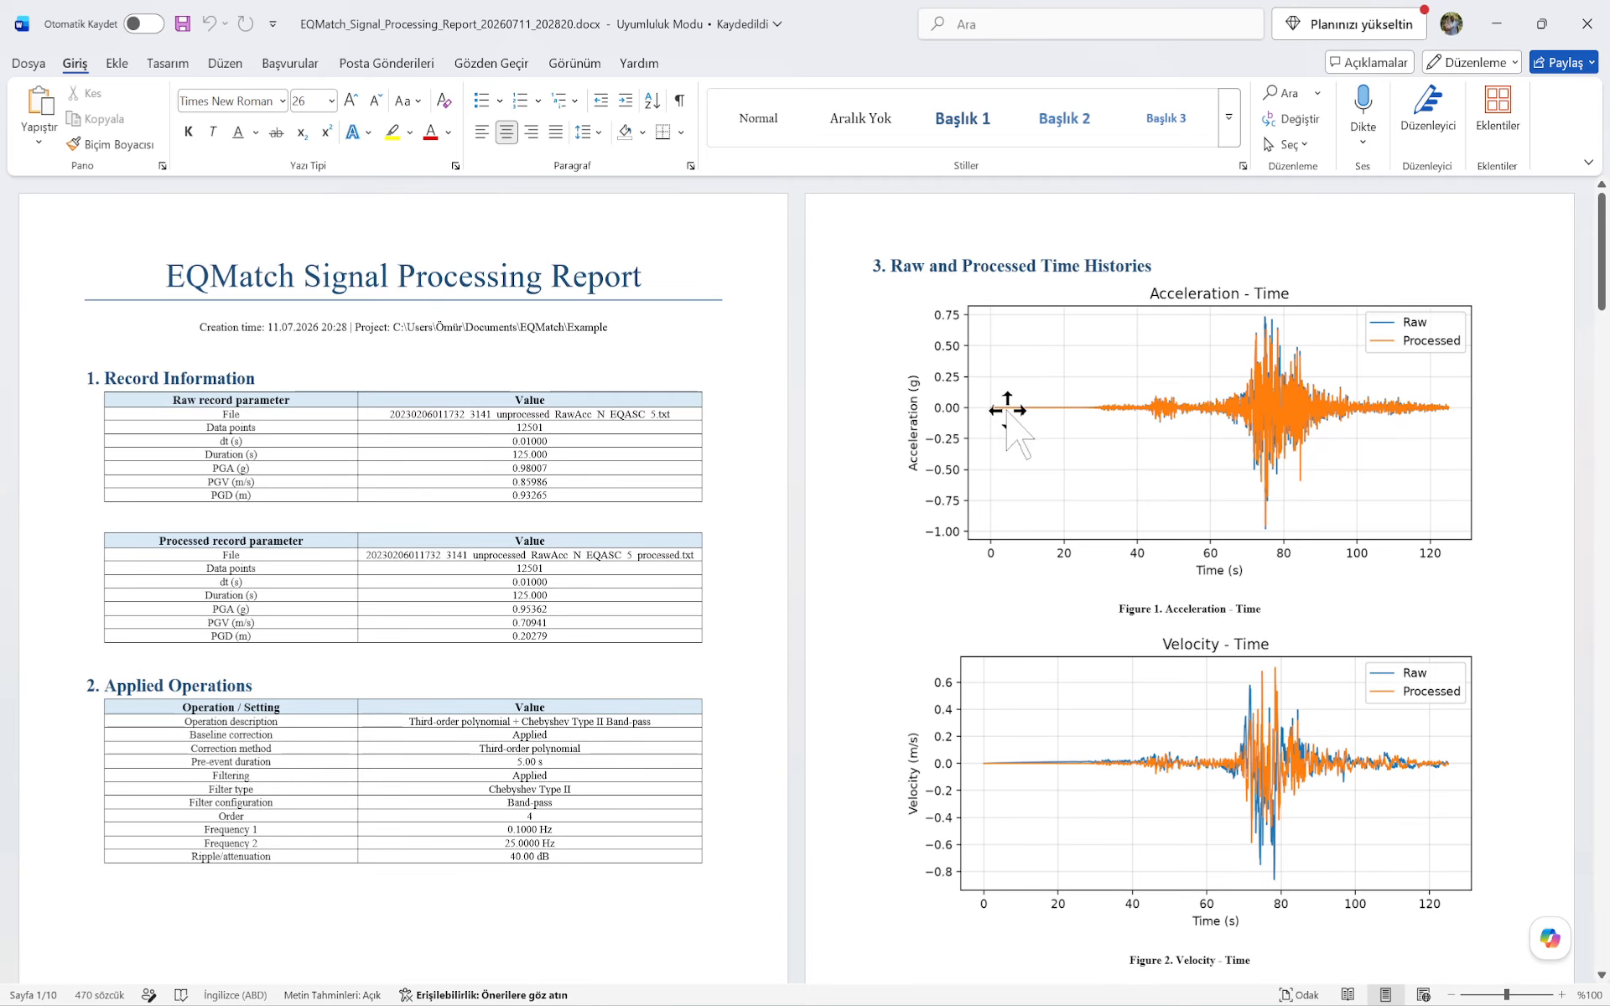
pyautogui.scroll(-5, 1091, 620)
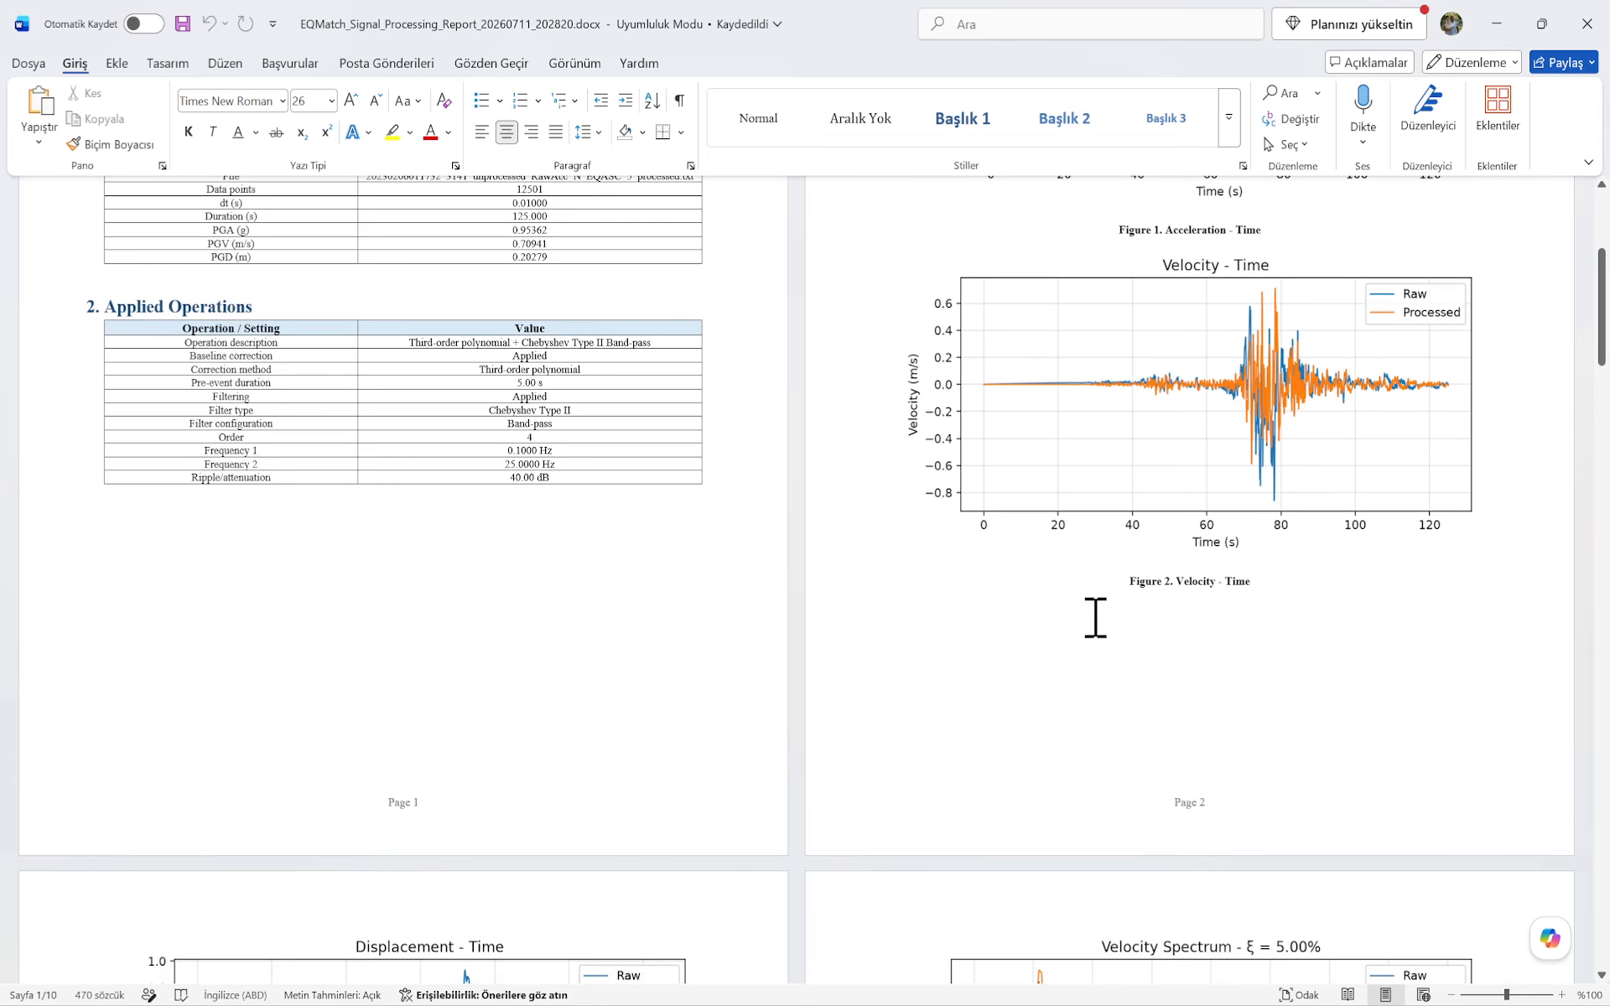
pyautogui.scroll(-5, 1095, 618)
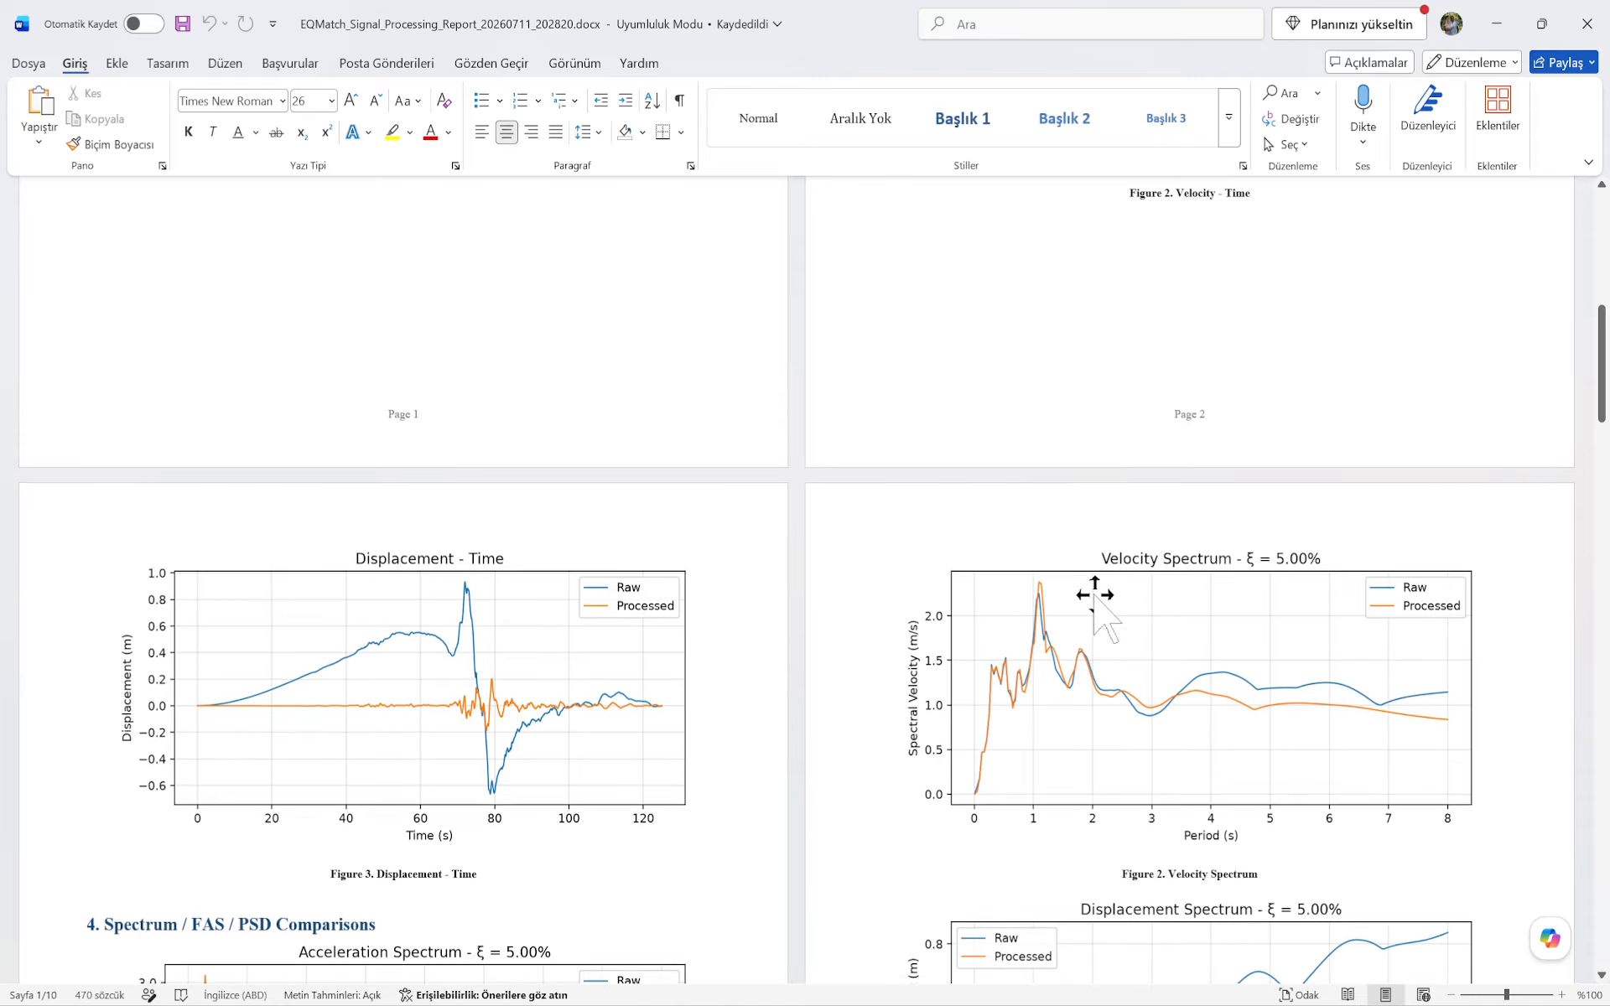
pyautogui.scroll(-4, 1095, 597)
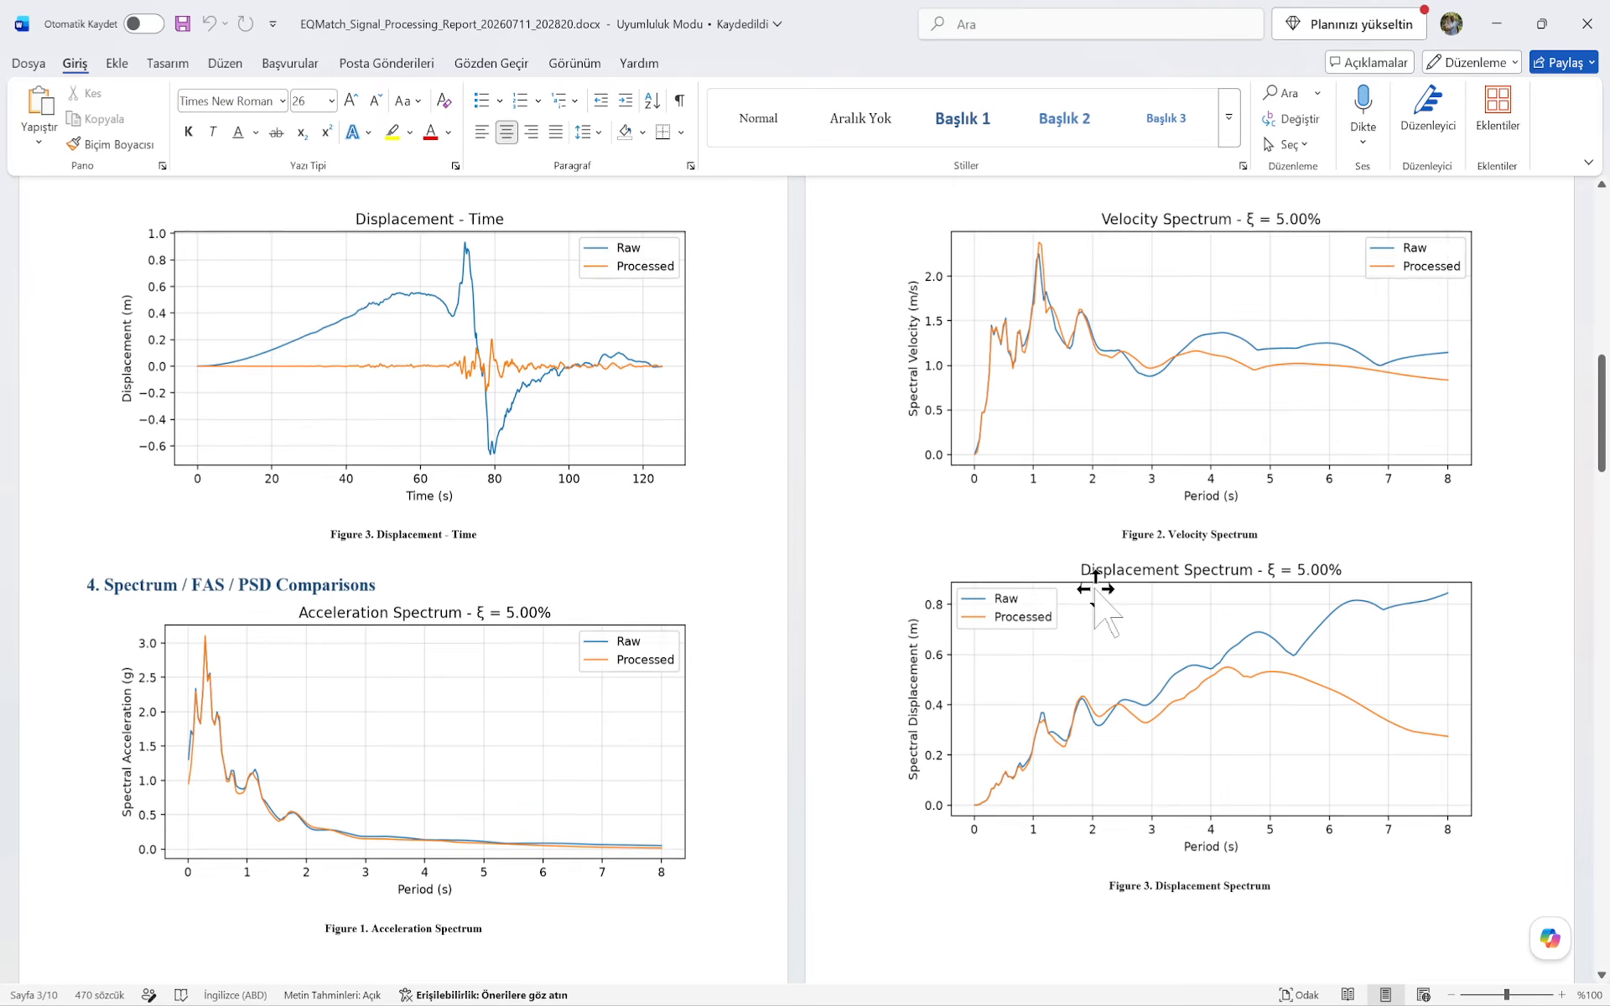
pyautogui.scroll(-3, 1095, 595)
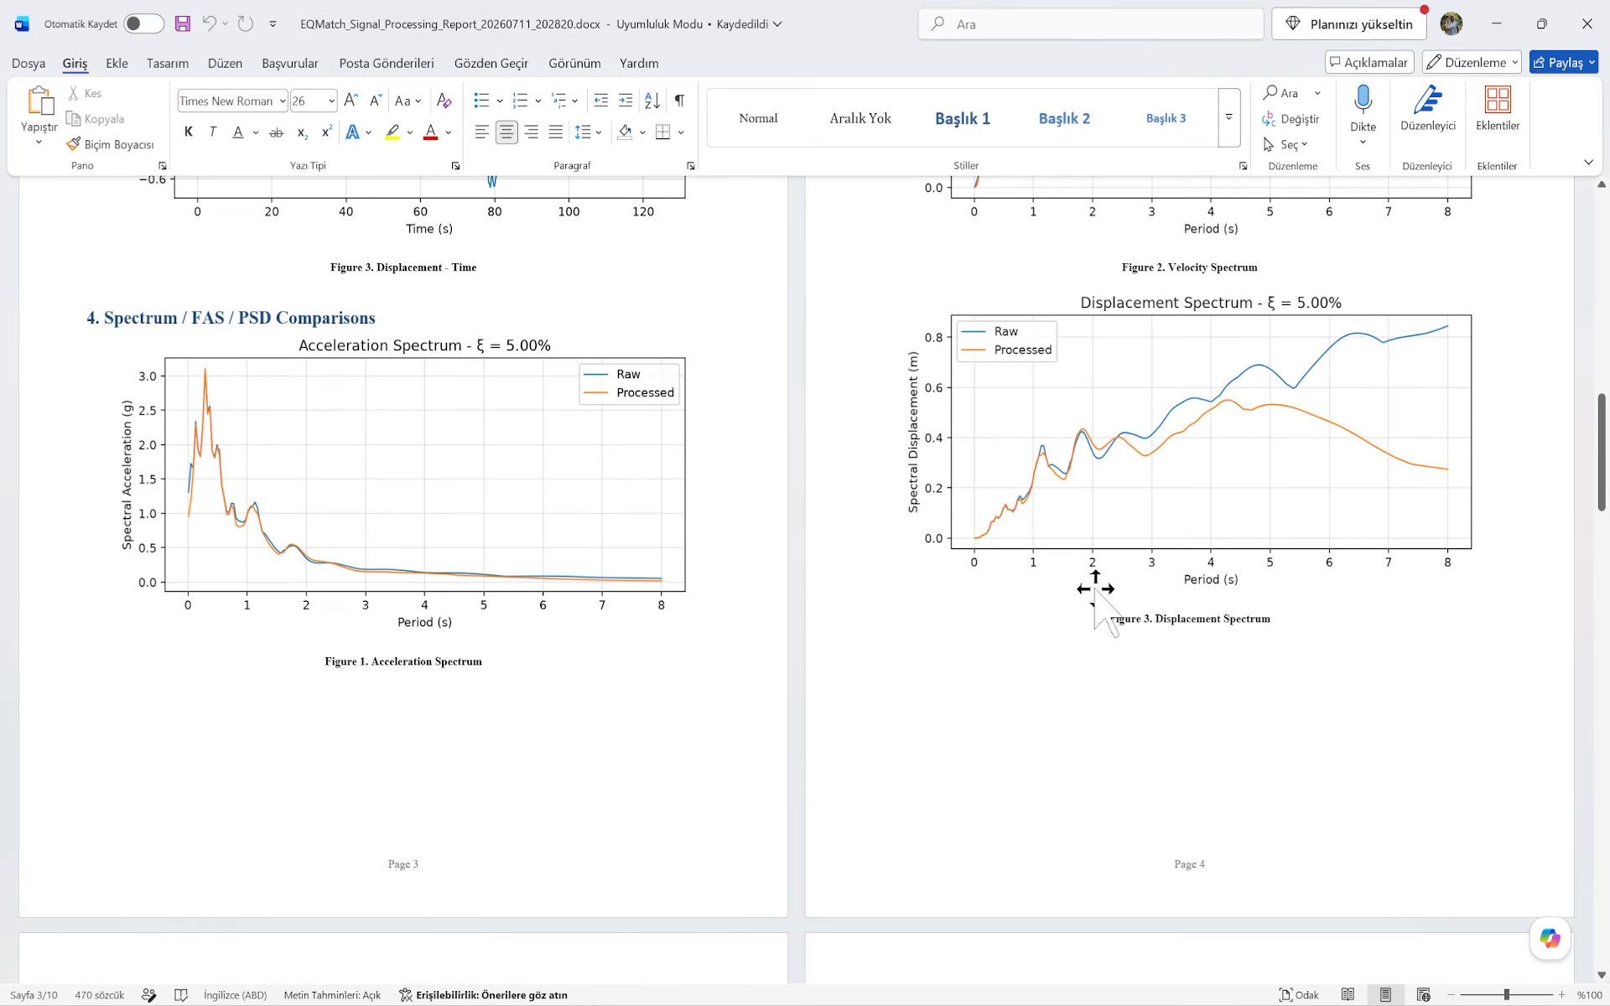
pyautogui.scroll(3, 1095, 591)
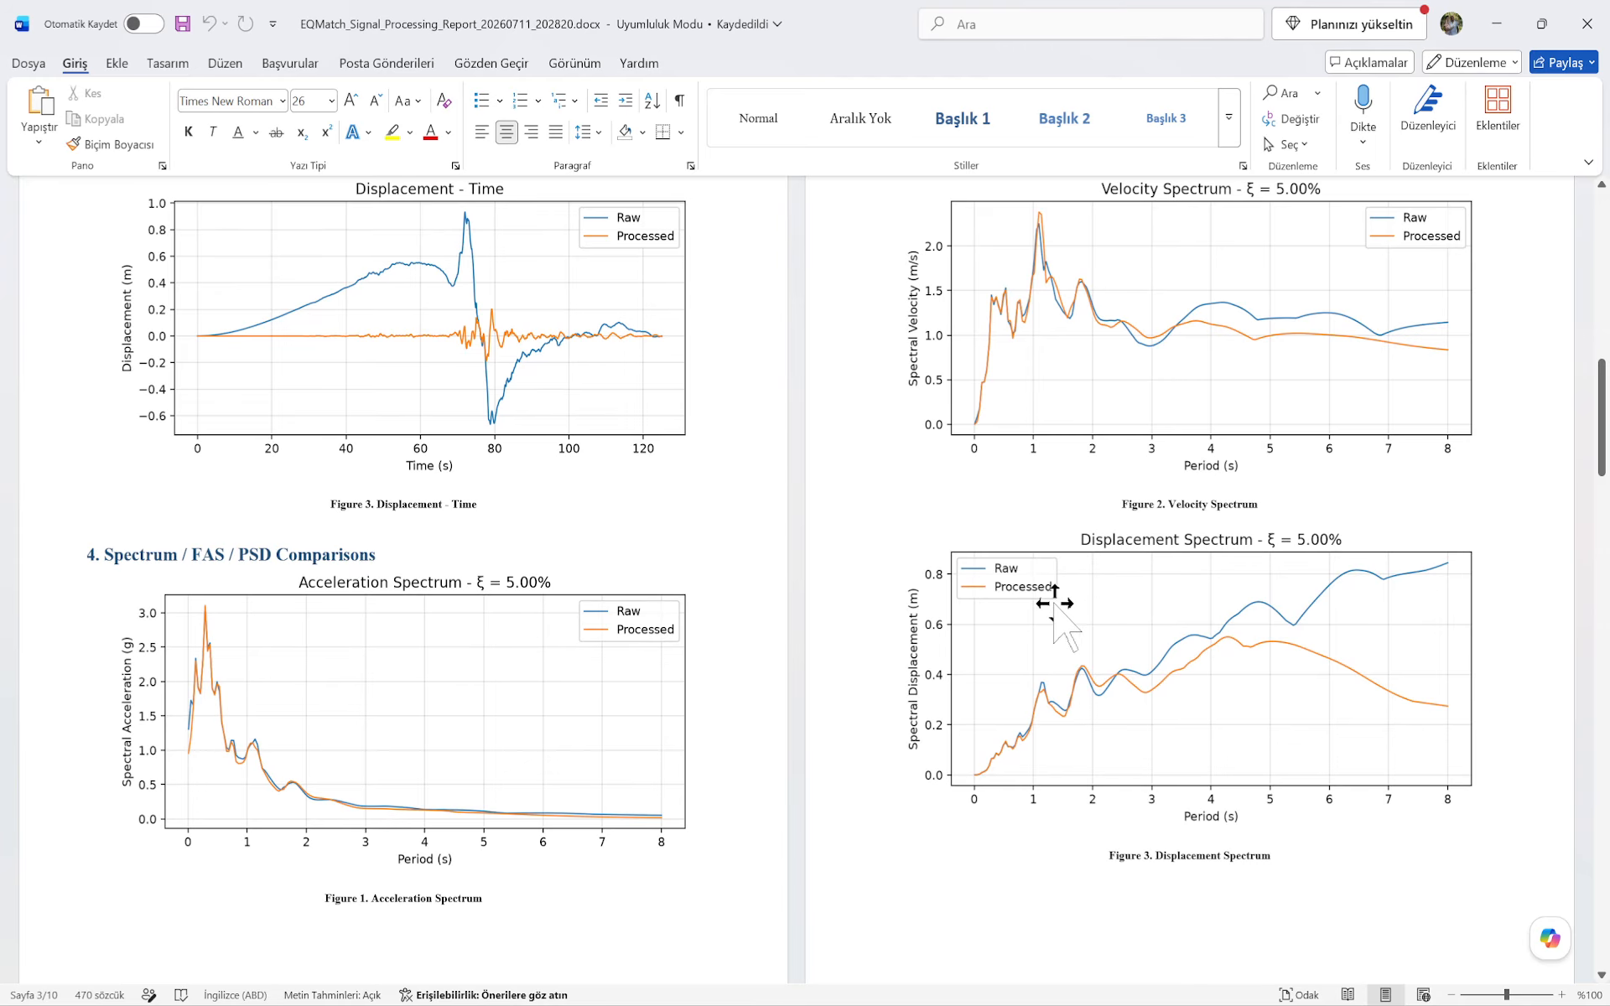
# Review the report's pseudo spectra, Fourier amplitude and power spectral density plots, ground motion parameters and significant durations
pyautogui.scroll(-6, 902, 628)
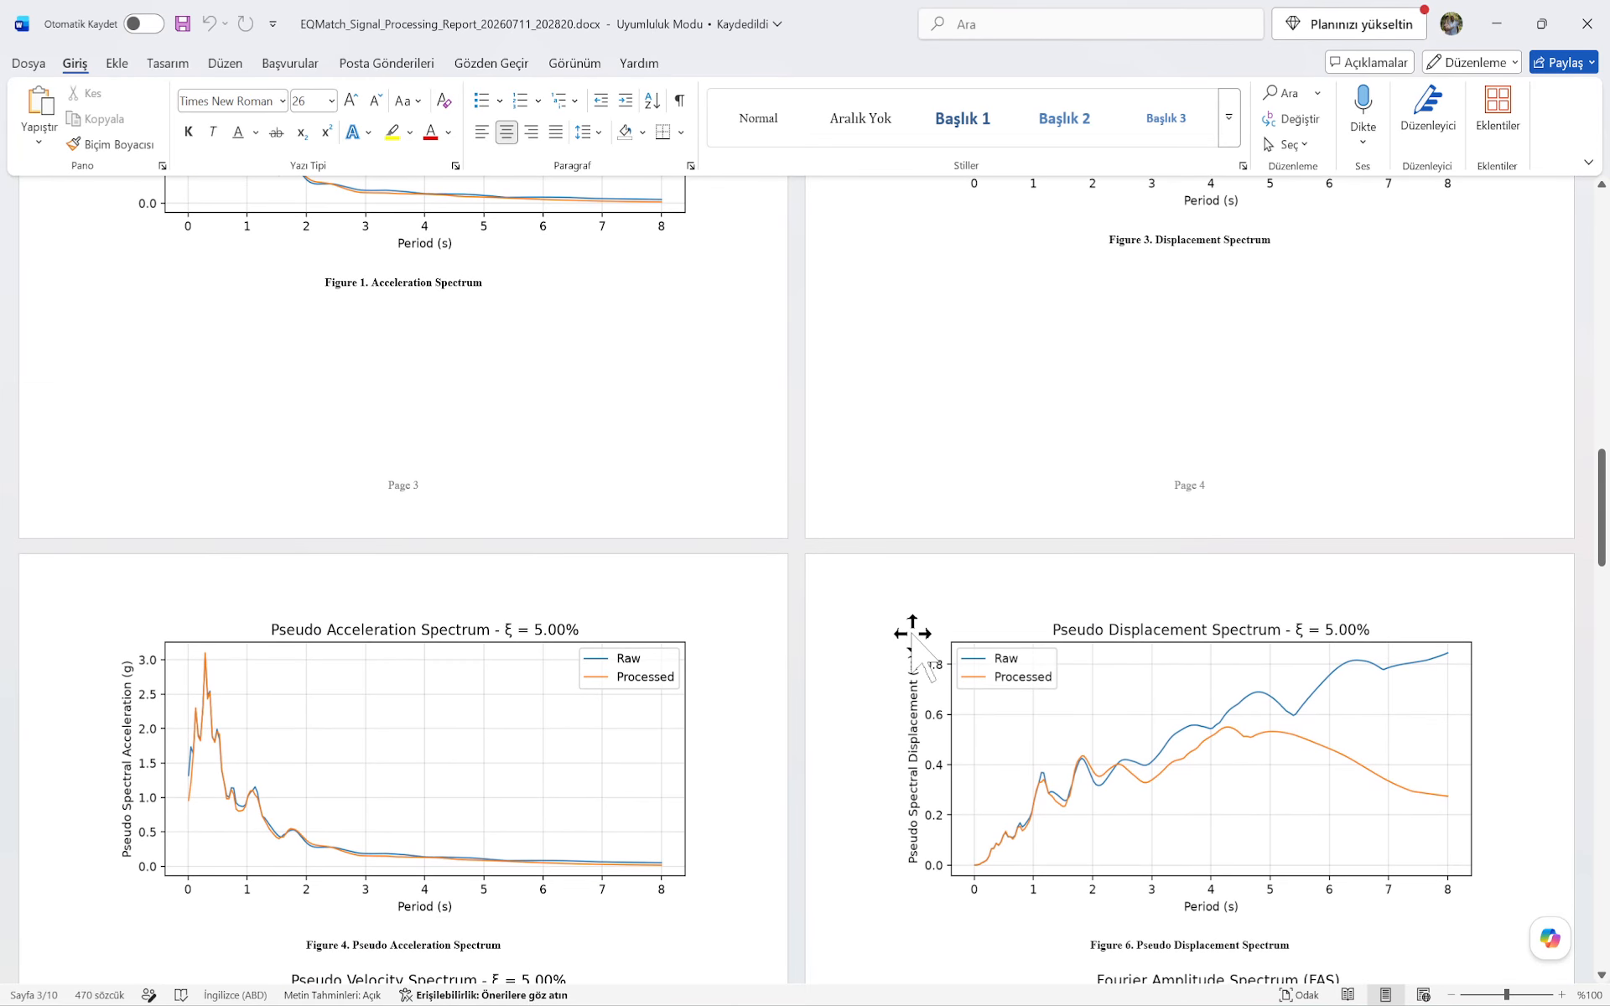
pyautogui.scroll(-3, 910, 629)
pyautogui.scroll(-2, 913, 629)
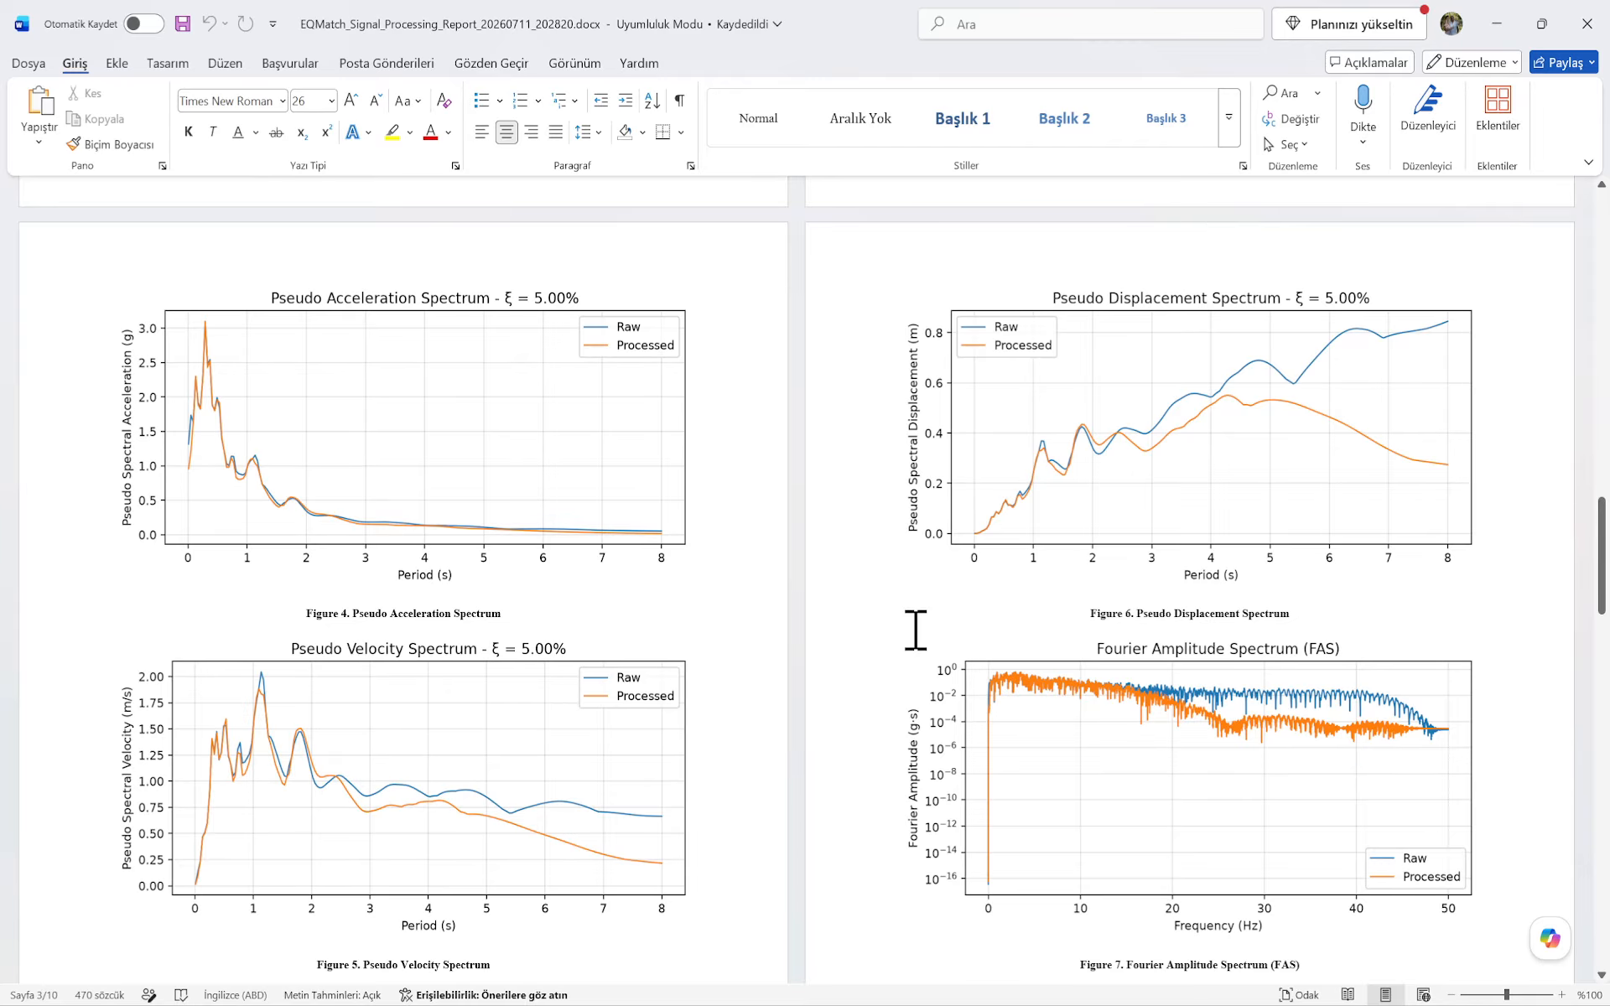
pyautogui.scroll(-1, 901, 642)
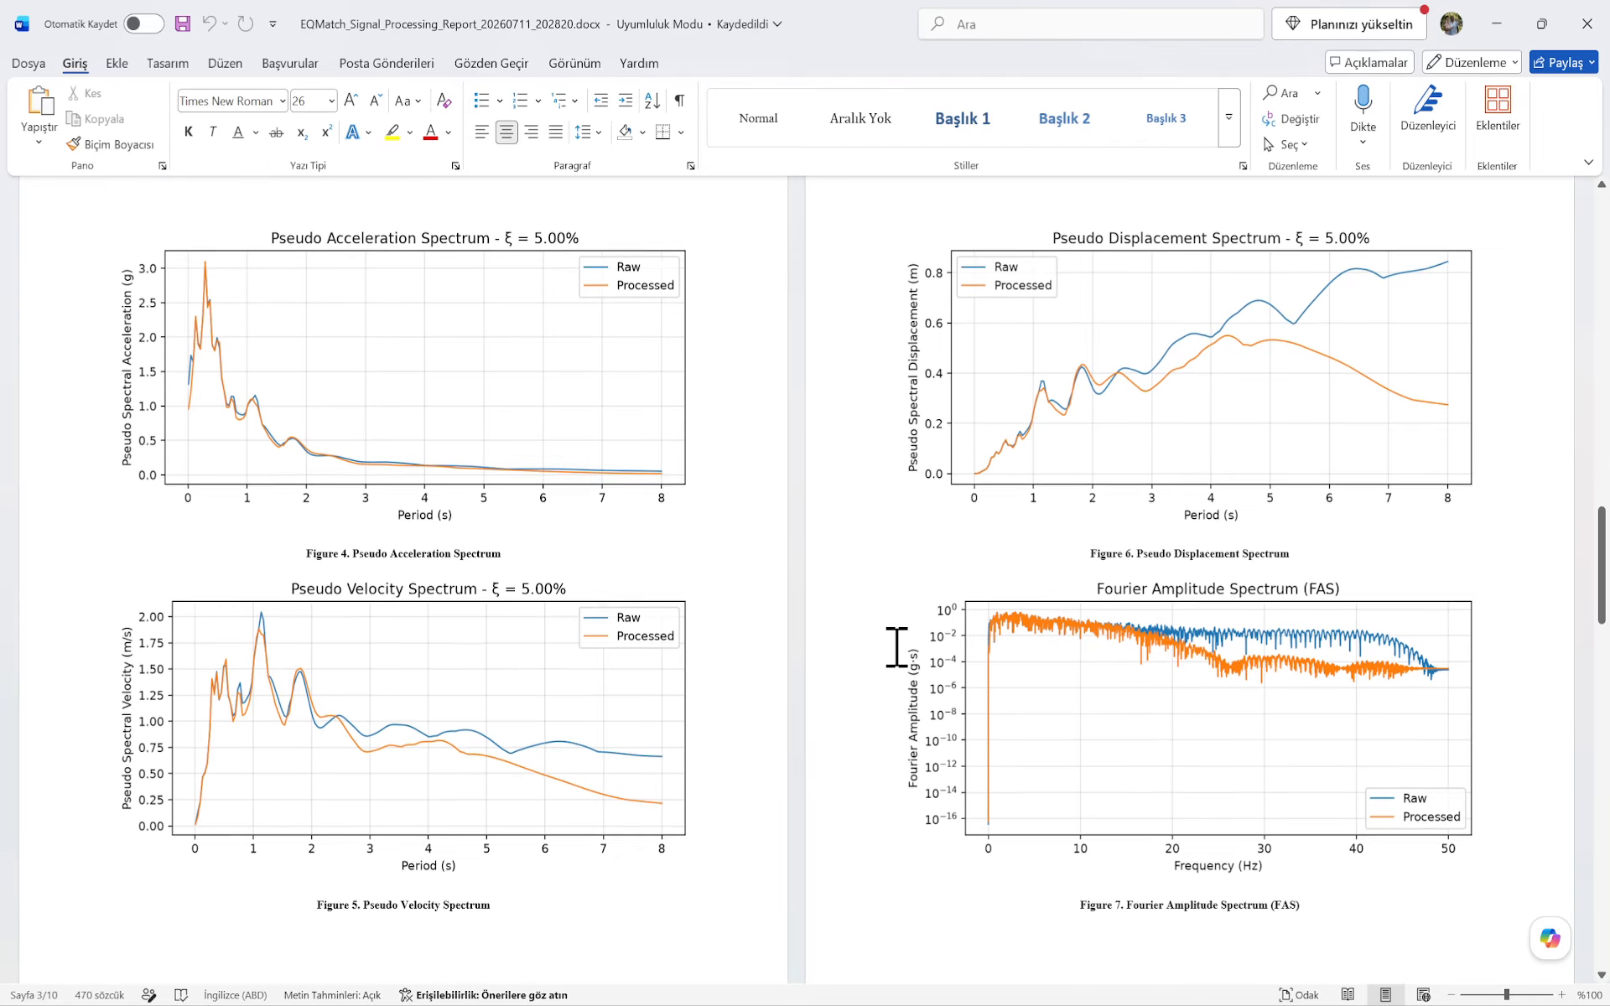
pyautogui.scroll(-8, 896, 646)
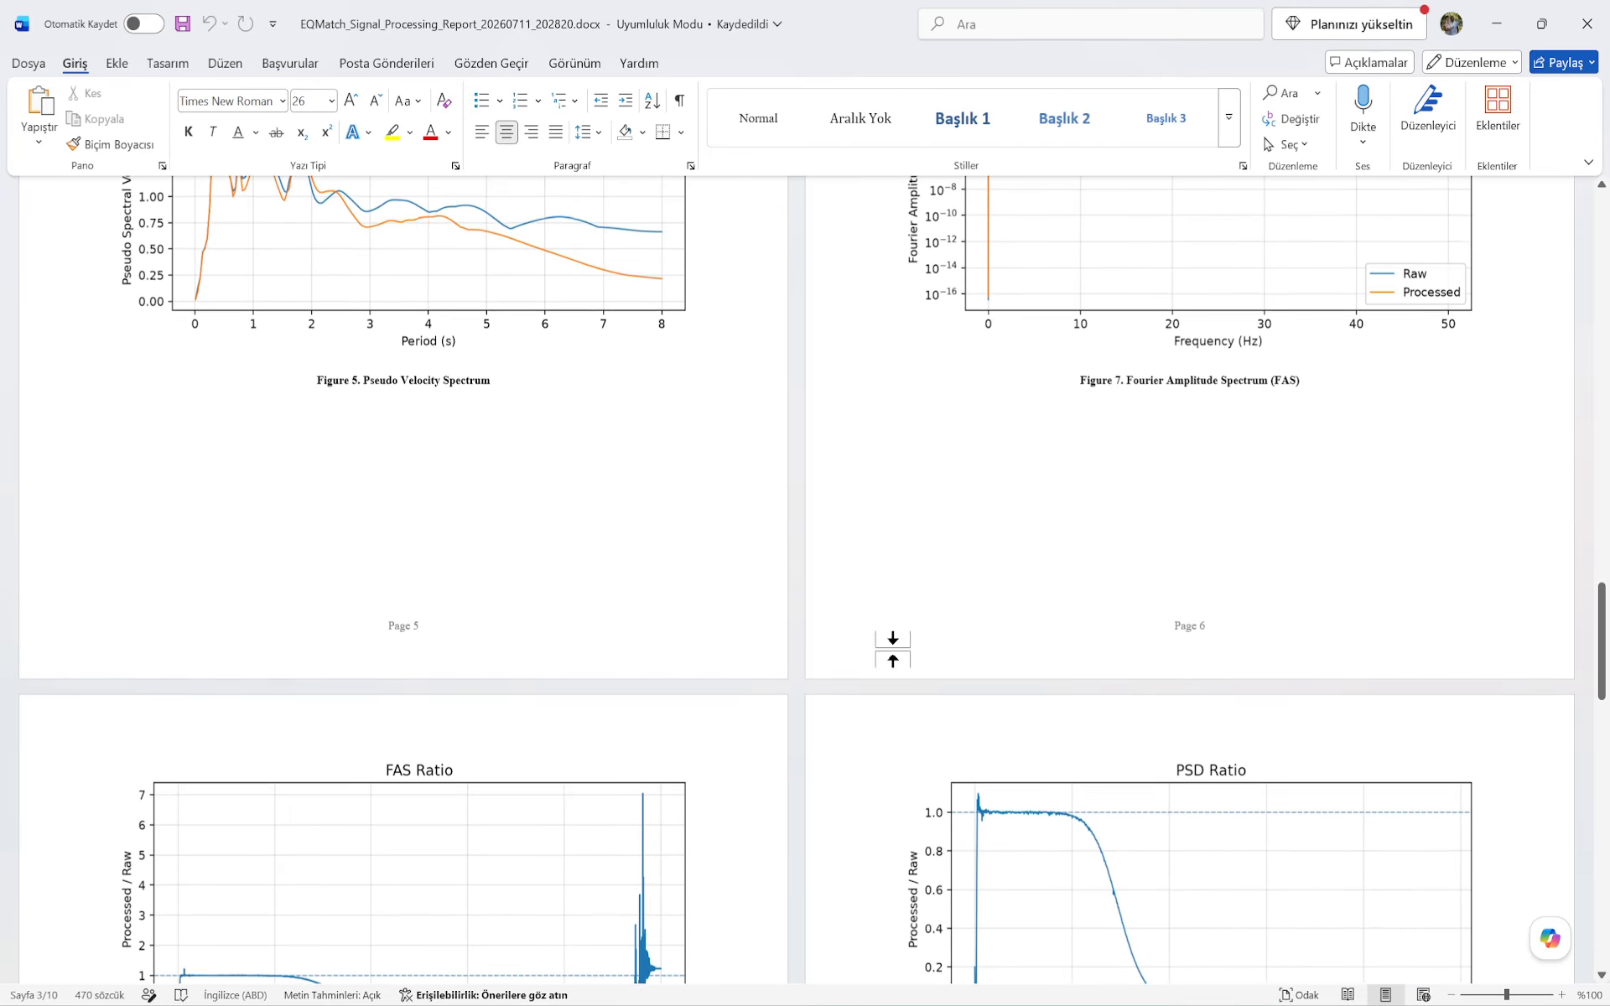
pyautogui.scroll(-1, 894, 650)
pyautogui.scroll(-6, 896, 650)
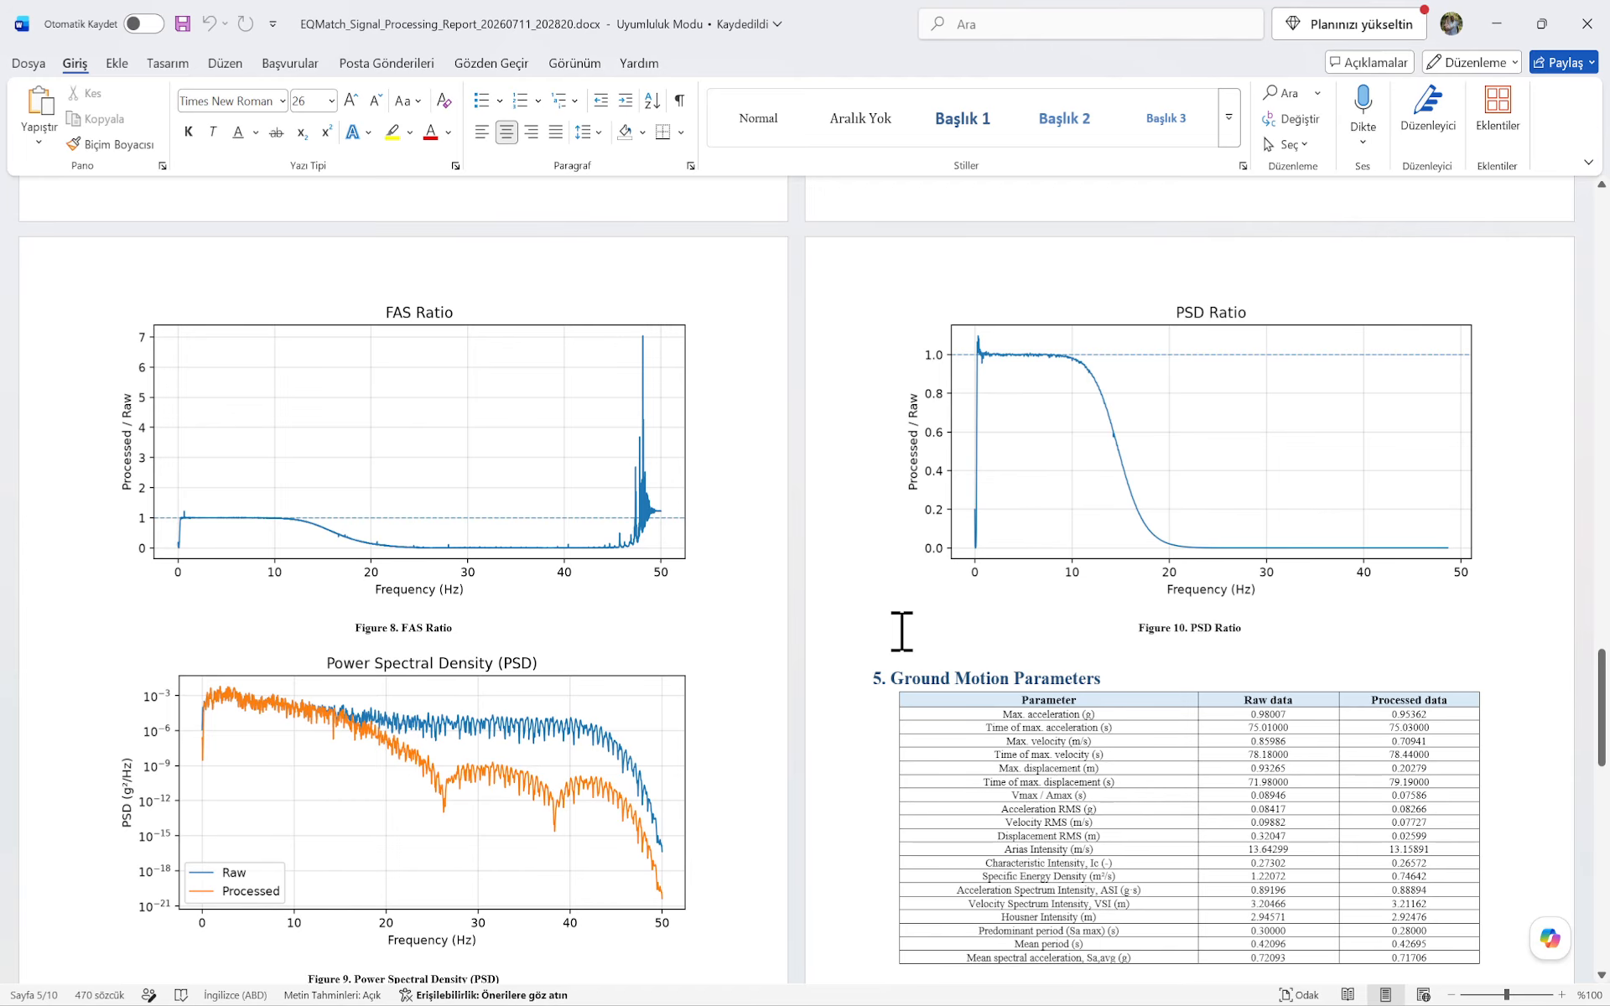
pyautogui.scroll(-2, 901, 630)
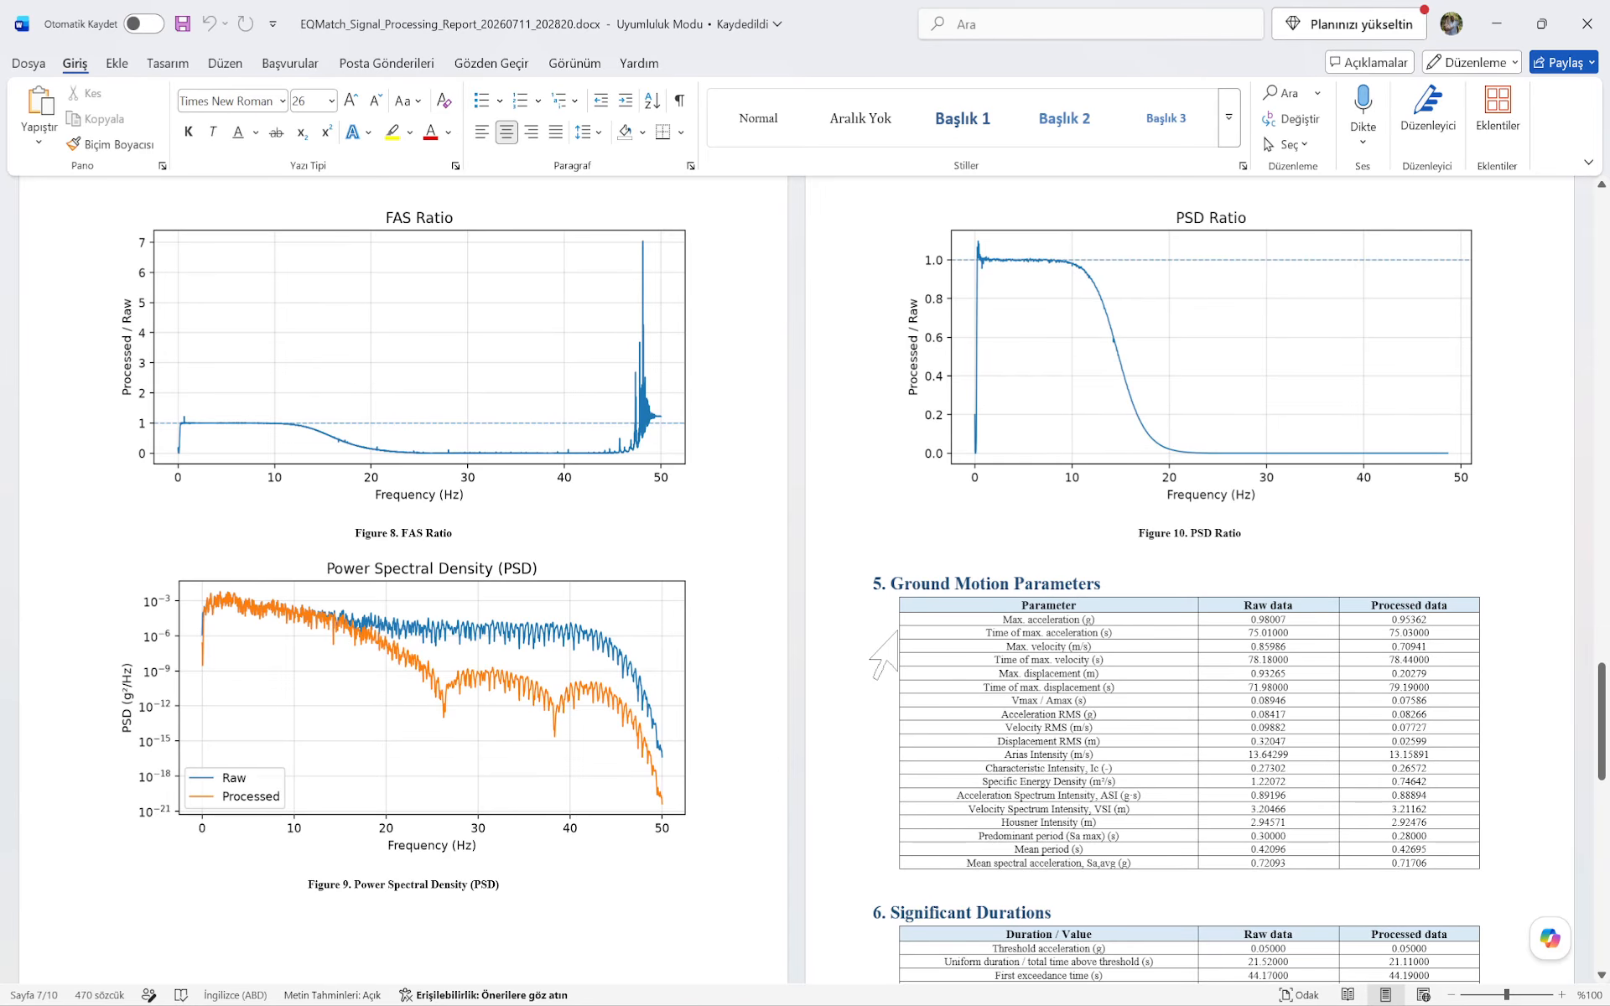
pyautogui.scroll(-6, 897, 633)
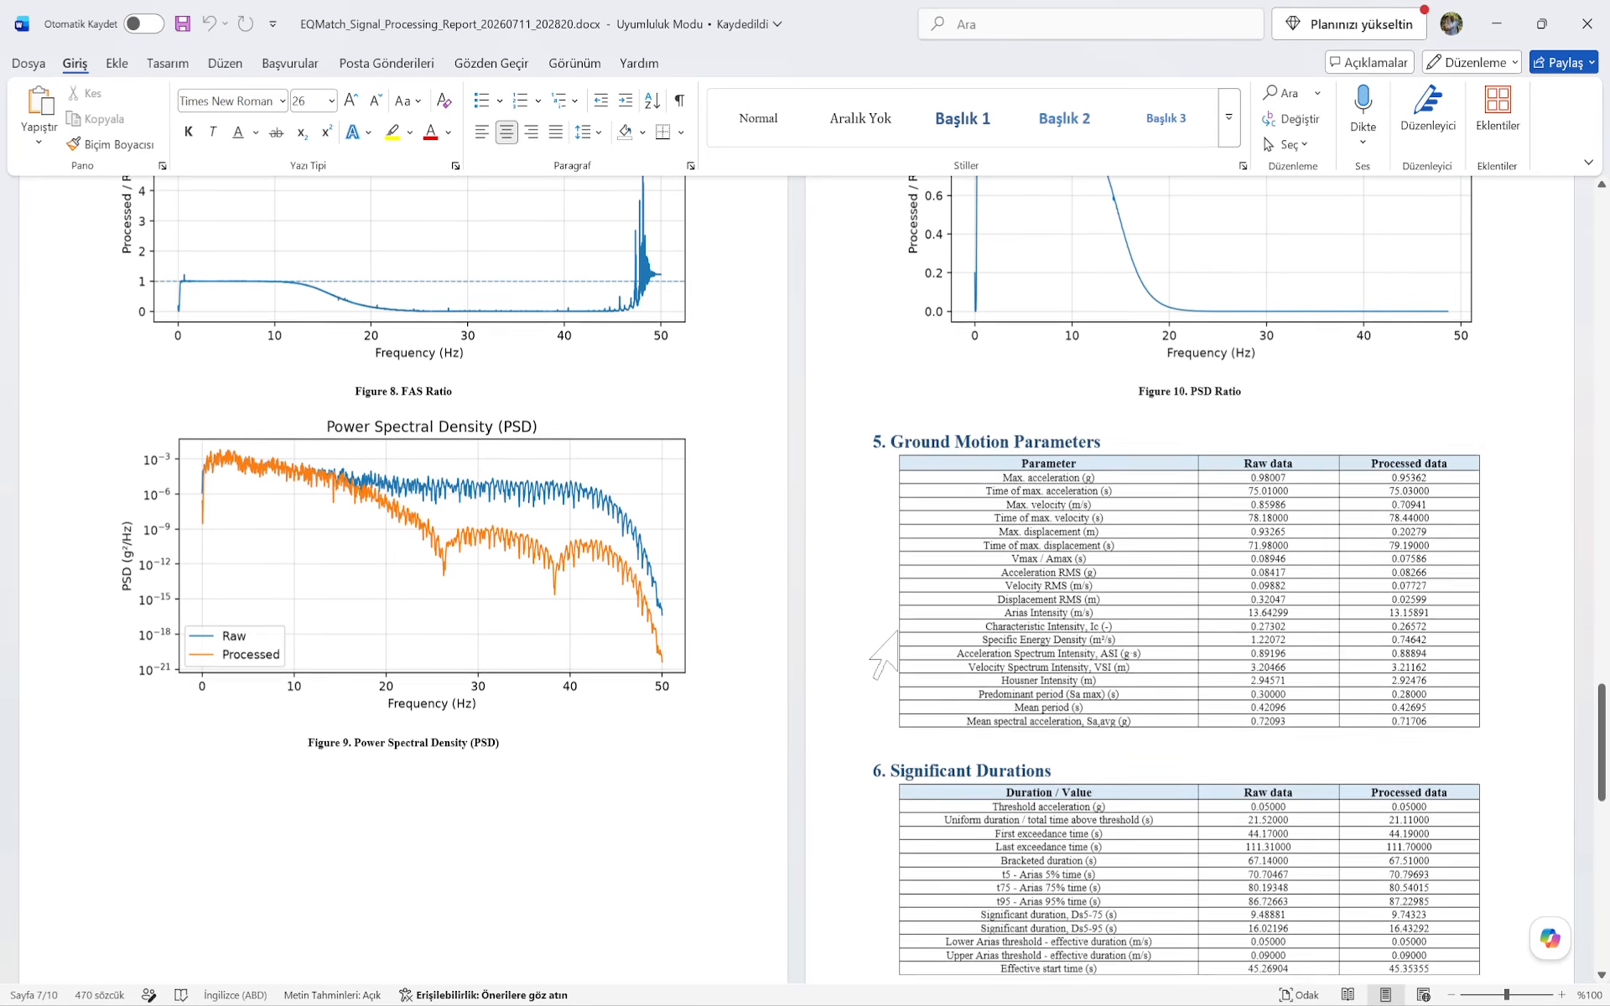